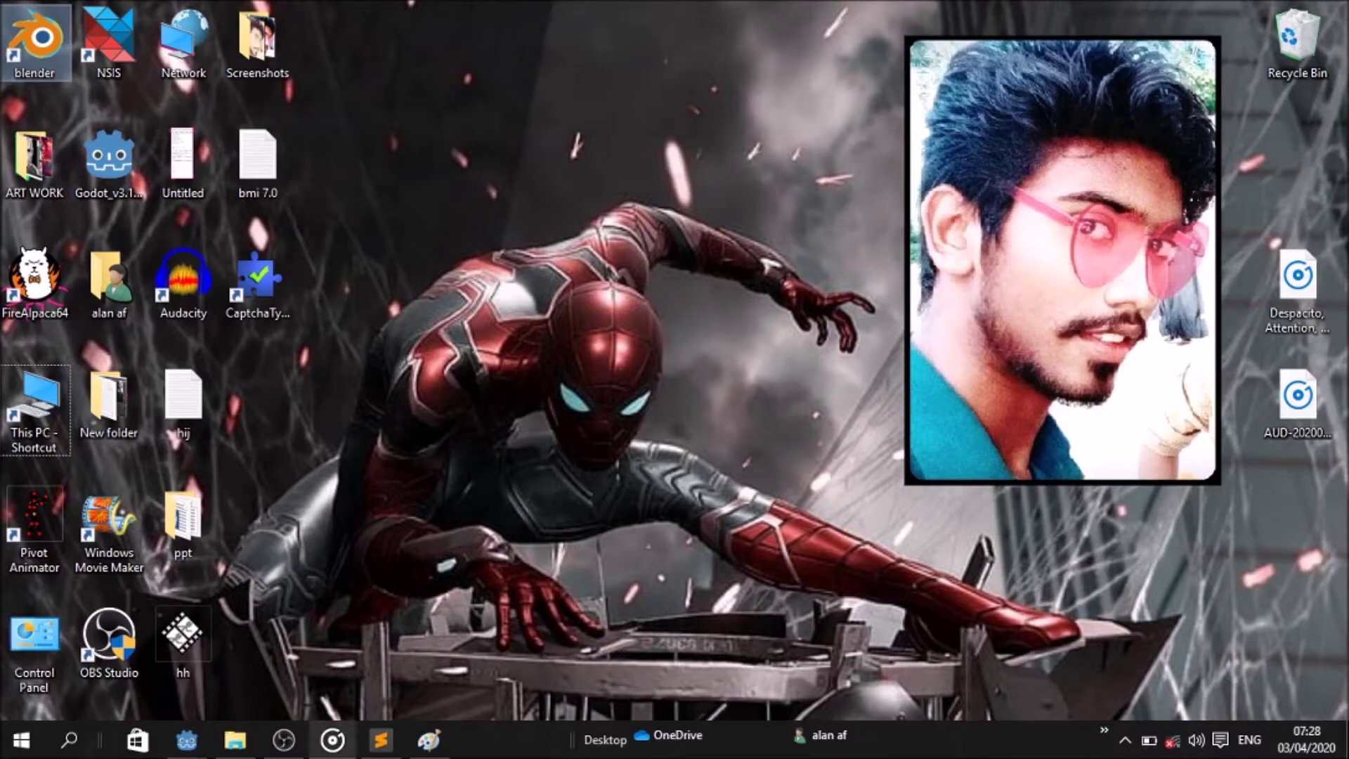
- Set Colour 1 to dark blue and fill the 370 × 106 px Paint canvas with it
left_click(421, 749)
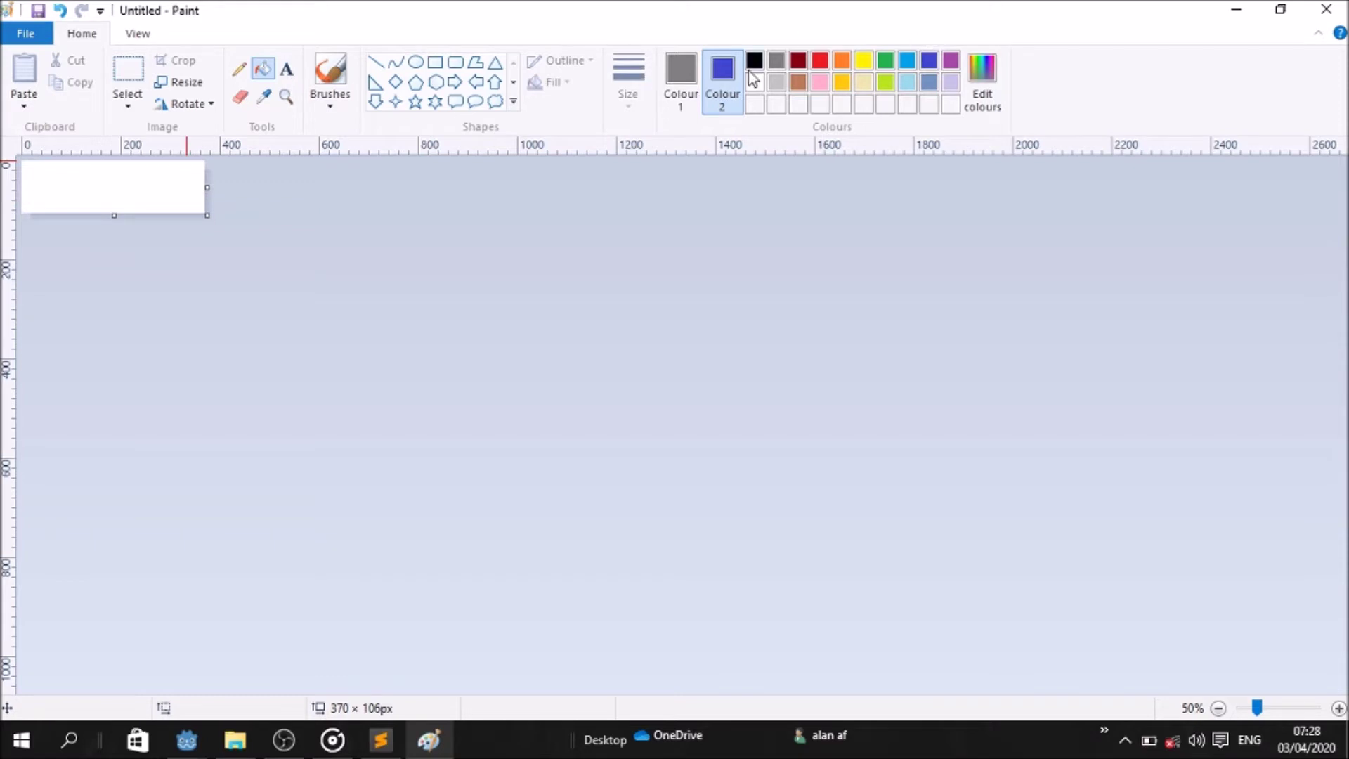
left_click(681, 77)
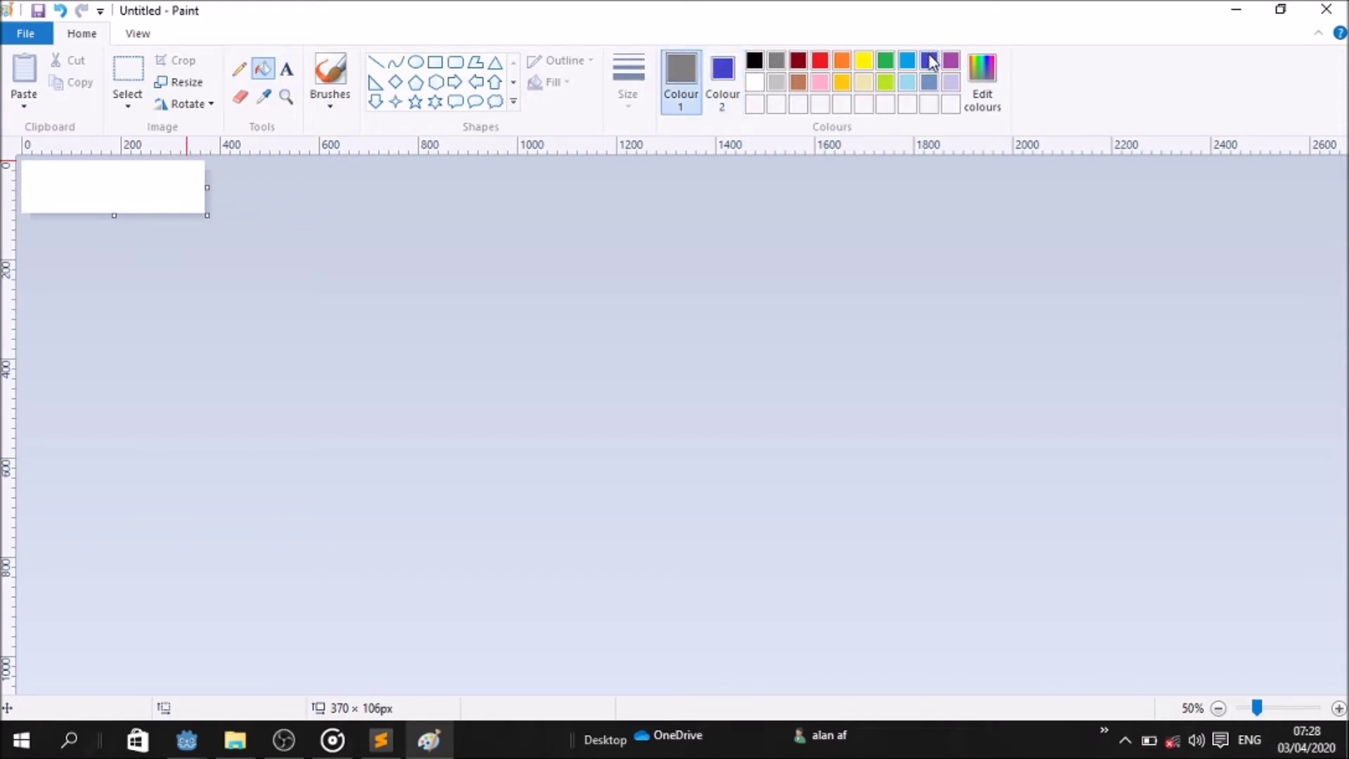
left_click(929, 61)
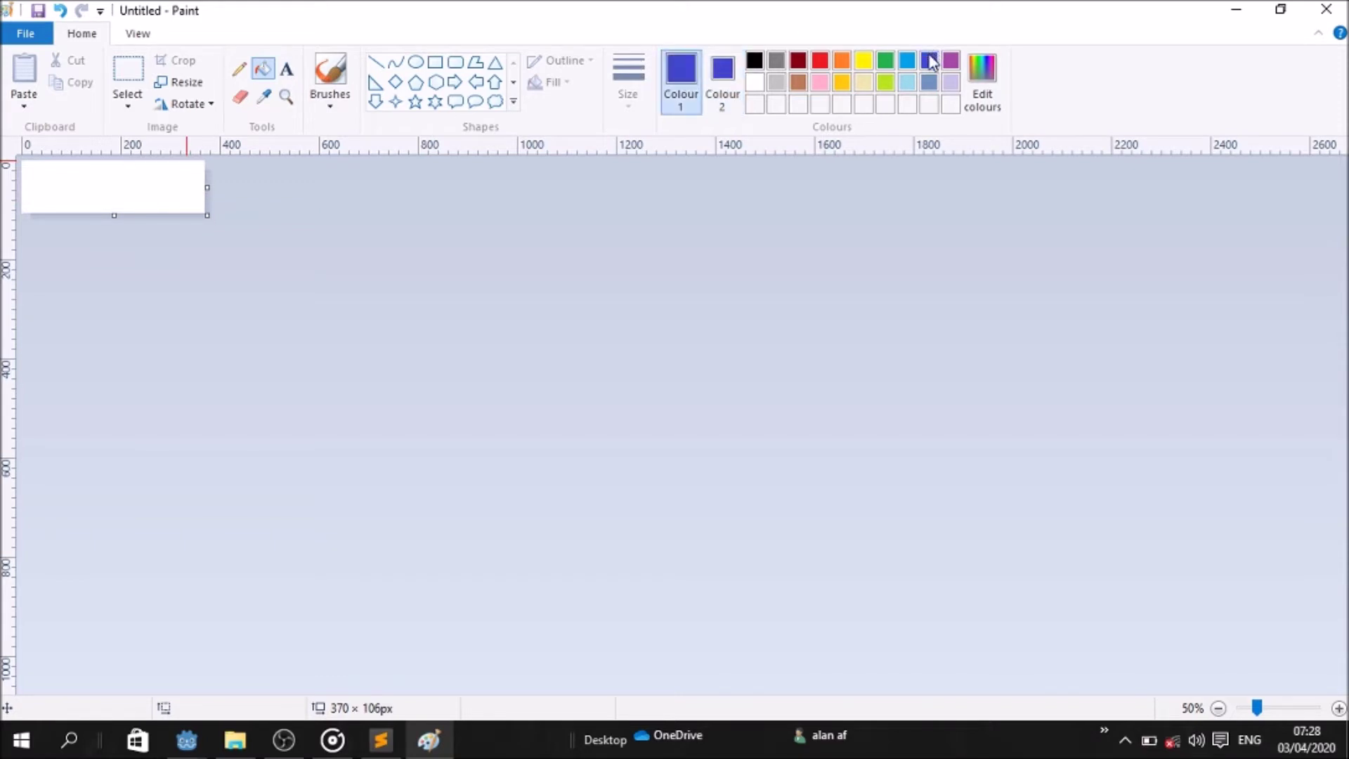
left_click(110, 176)
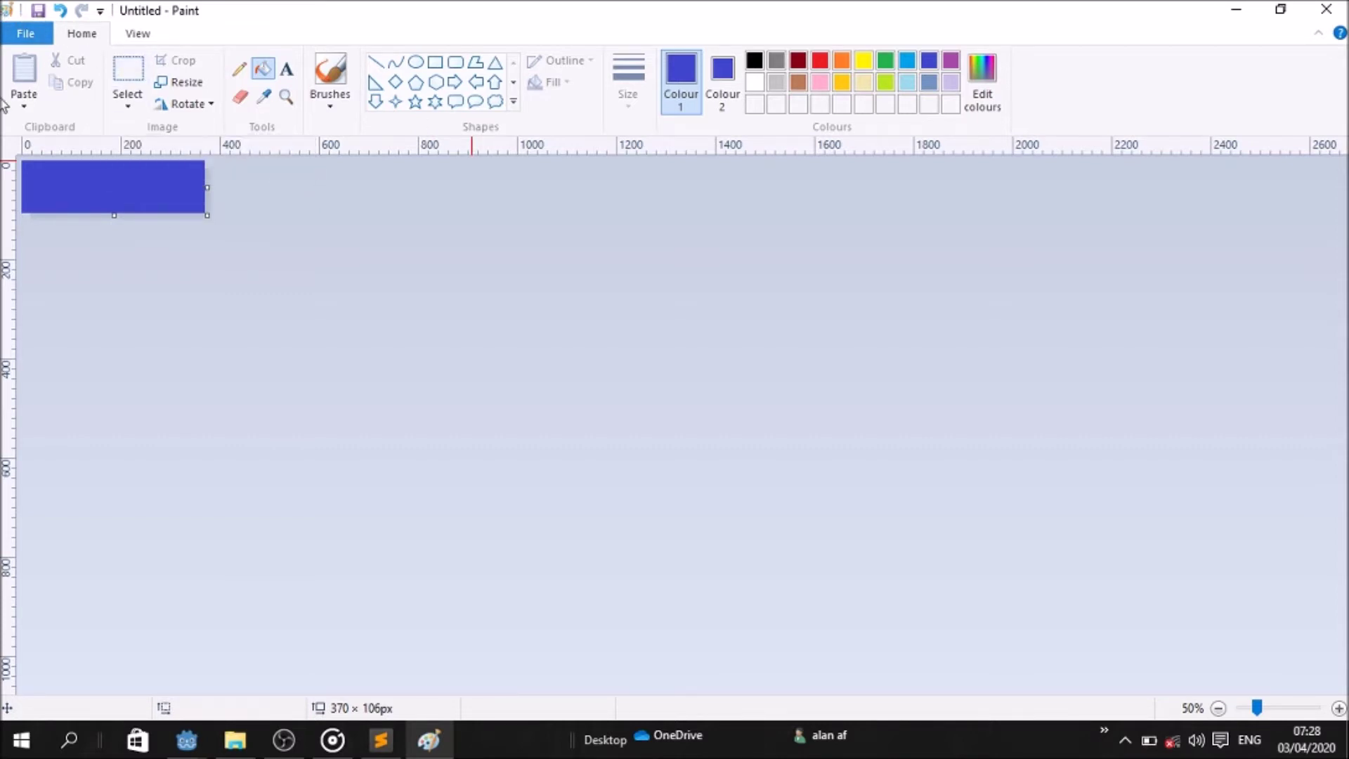
left_click(26, 34)
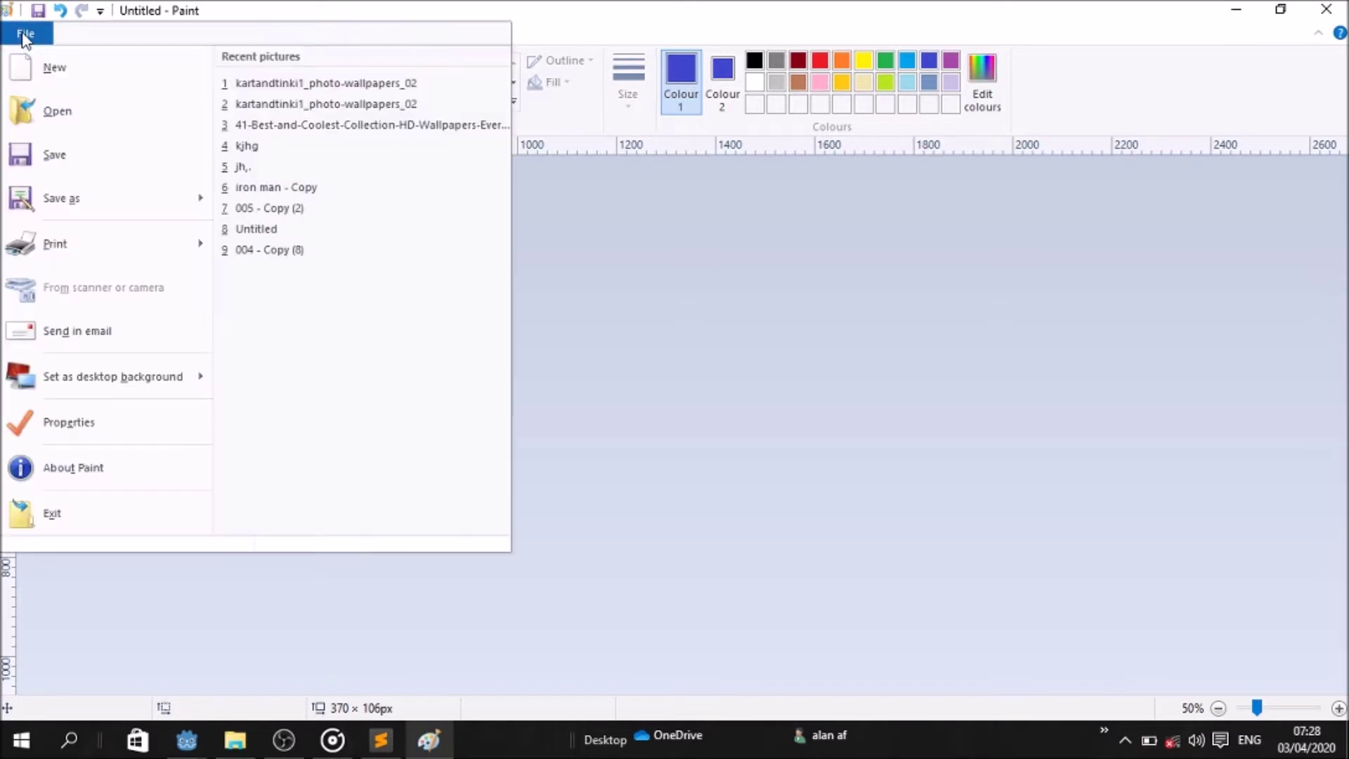
- Start saving and browse to Documents > my game - Copy - Copy - Copy
key("Escape")
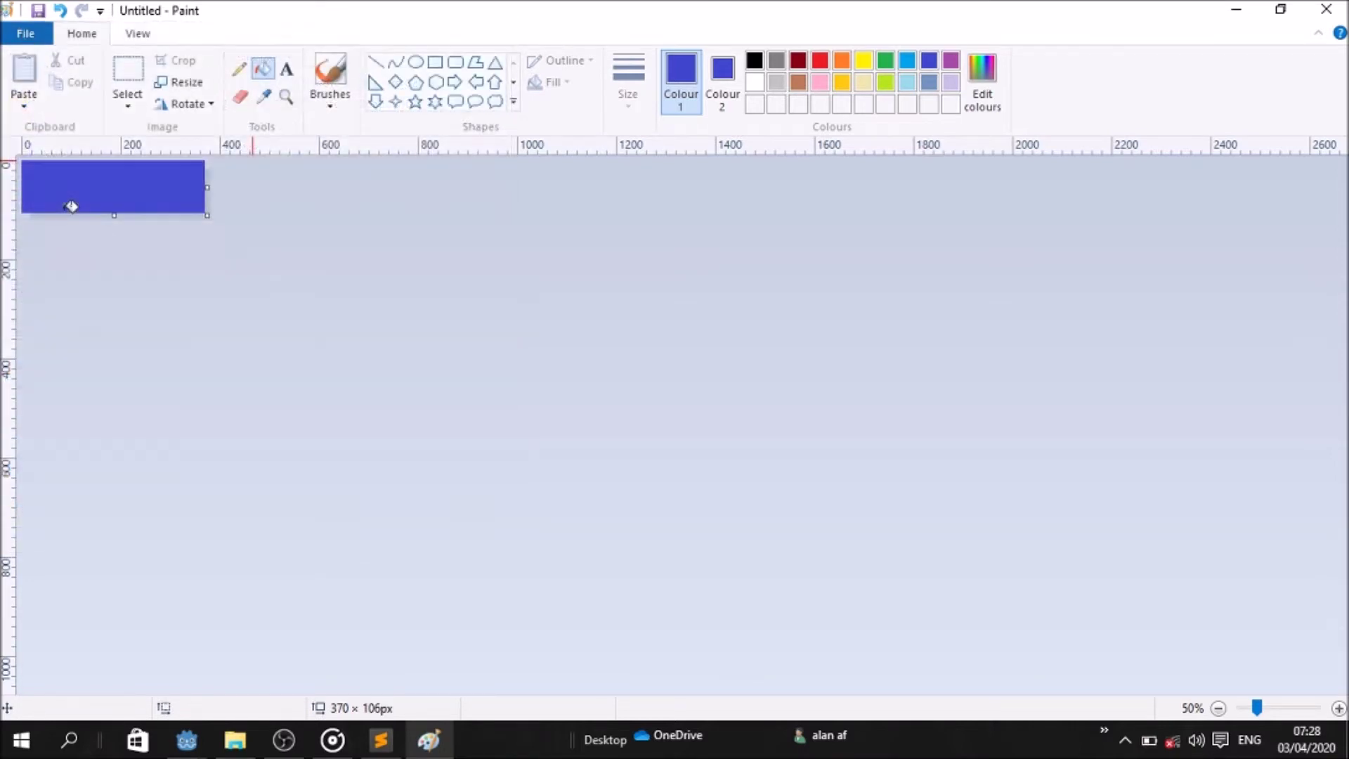
key("ctrl+s")
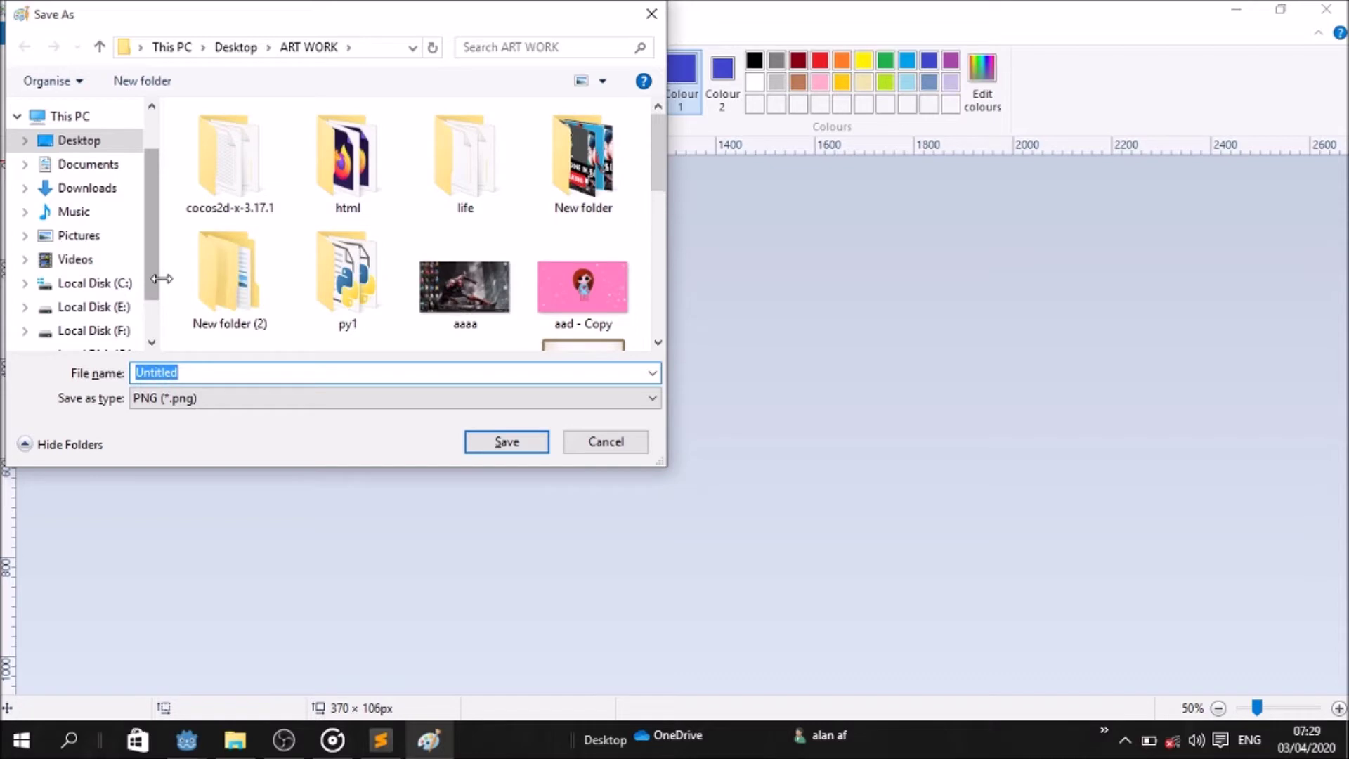
mouse_move(161, 279)
left_mouse_down()
mouse_move(157, 311)
mouse_move(151, 298)
left_mouse_up()
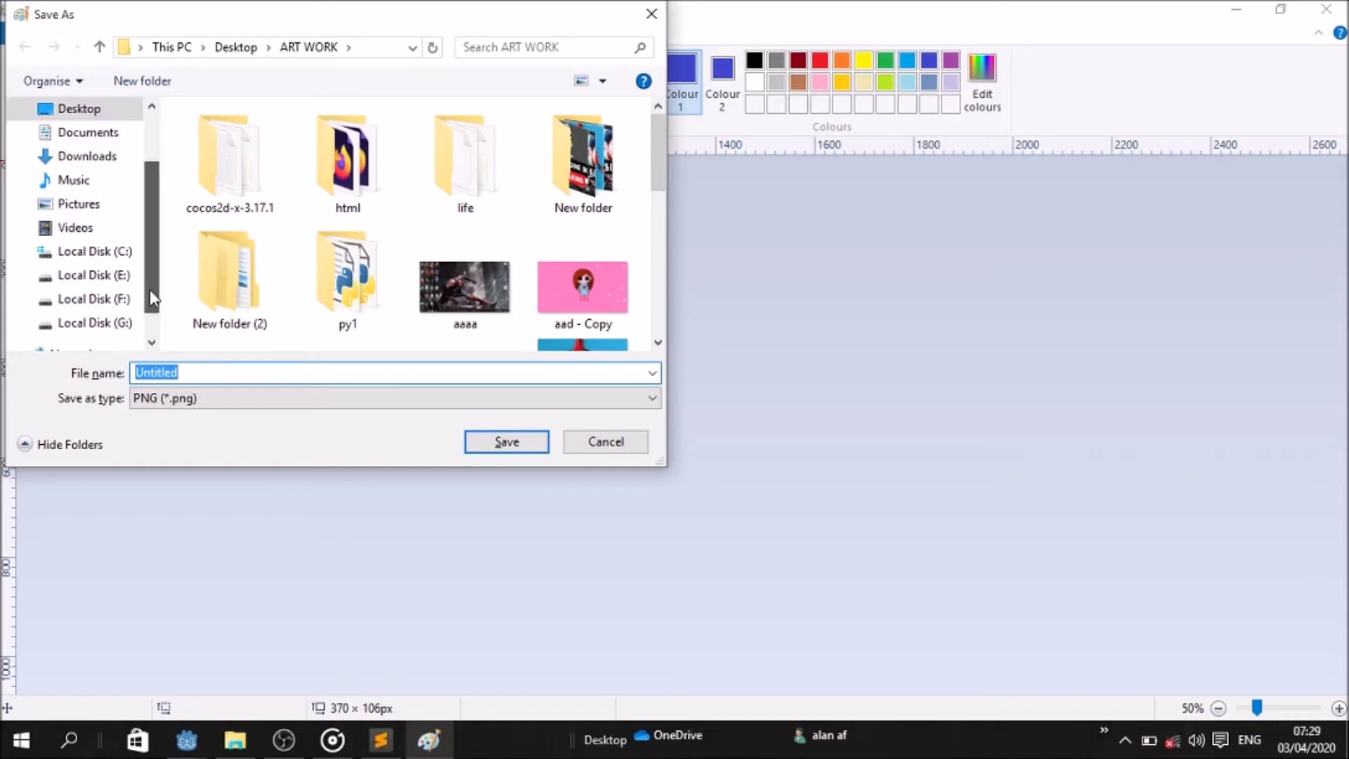
left_click(99, 137)
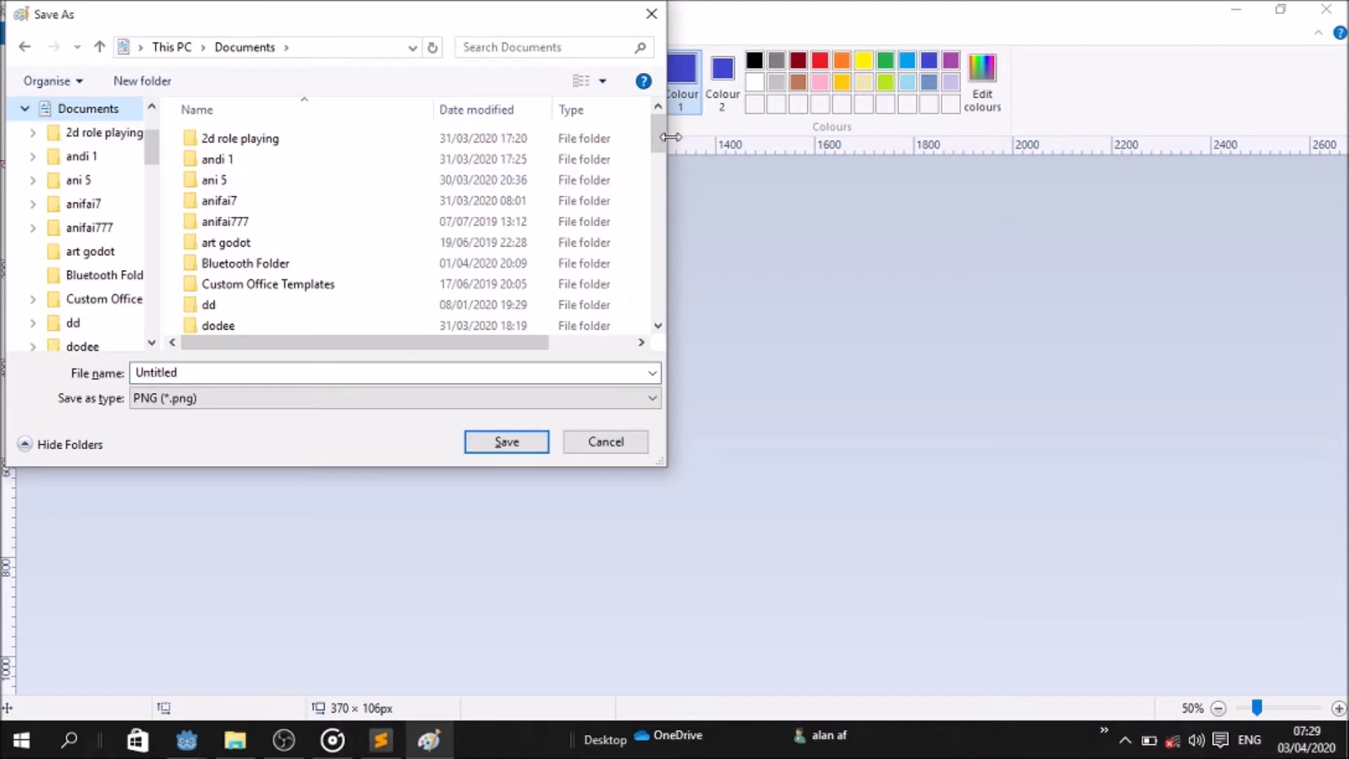
left_click_drag(657, 127, 680, 219)
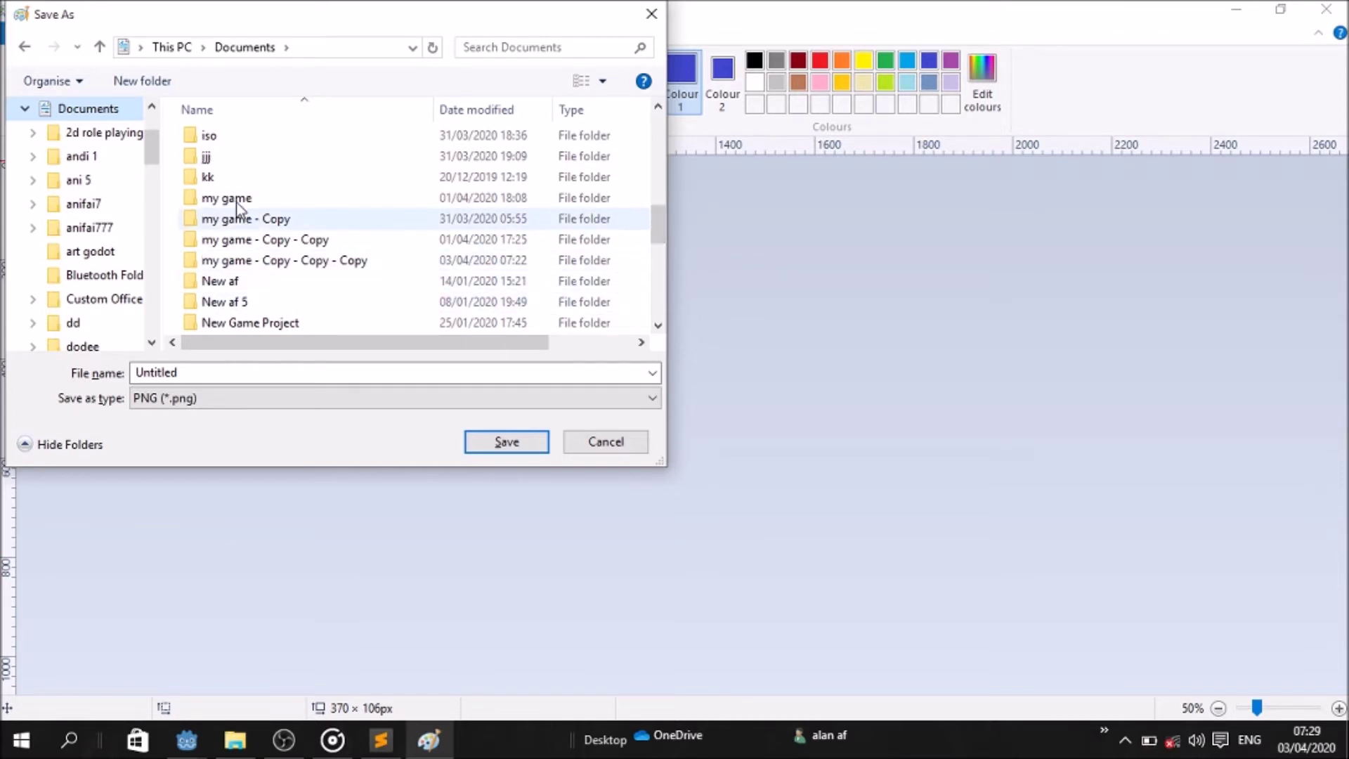
double_click(263, 261)
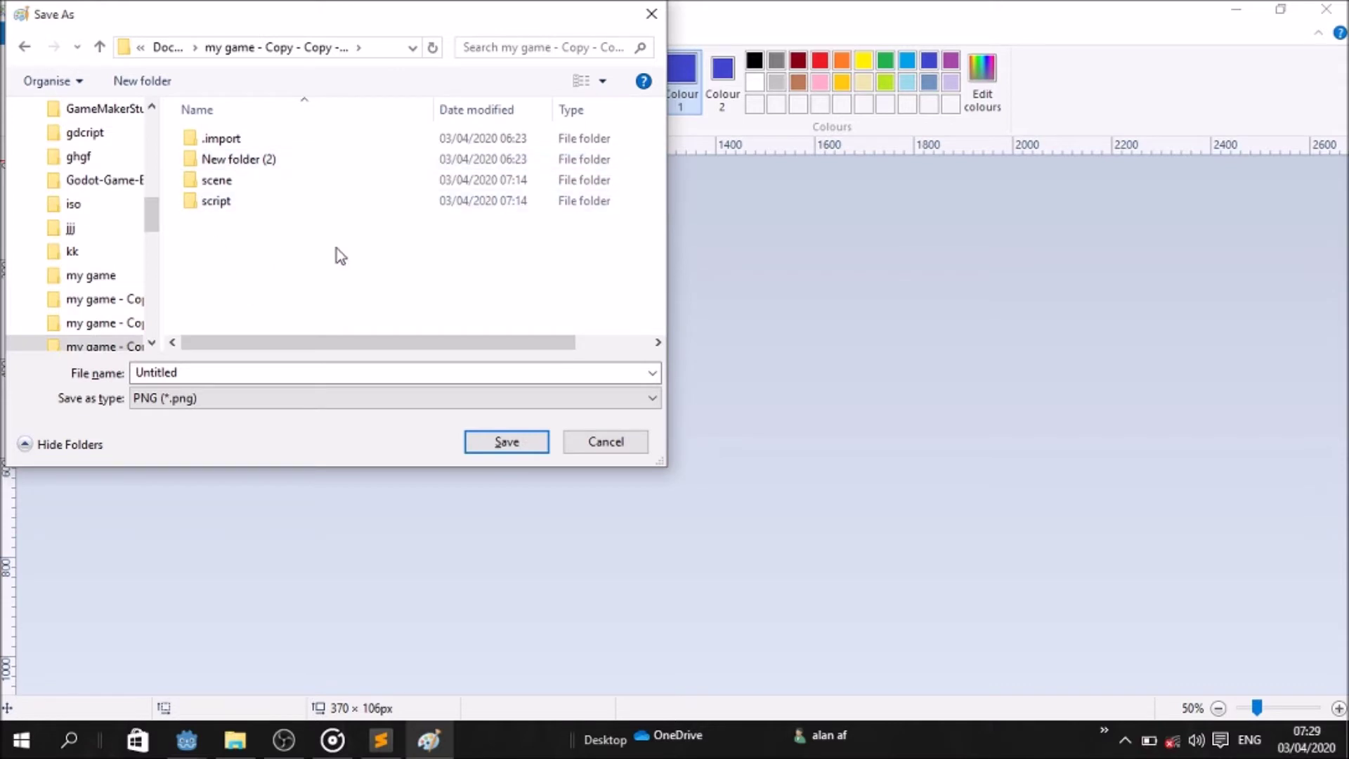
- Replace the default file name with 'pla', save as PNG, and minimise Paint
left_click(347, 374)
double_click(346, 376)
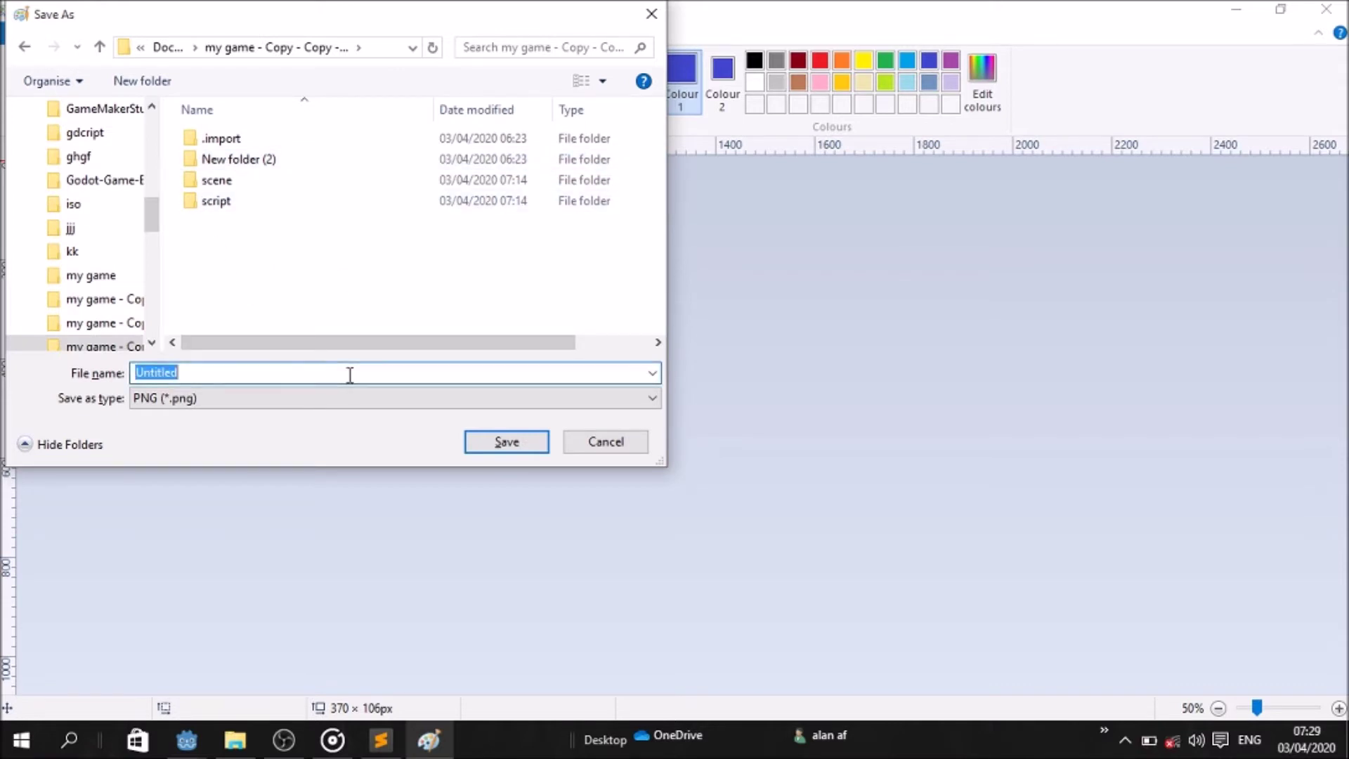
key("BackSpace")
type("pla")
left_click(483, 450)
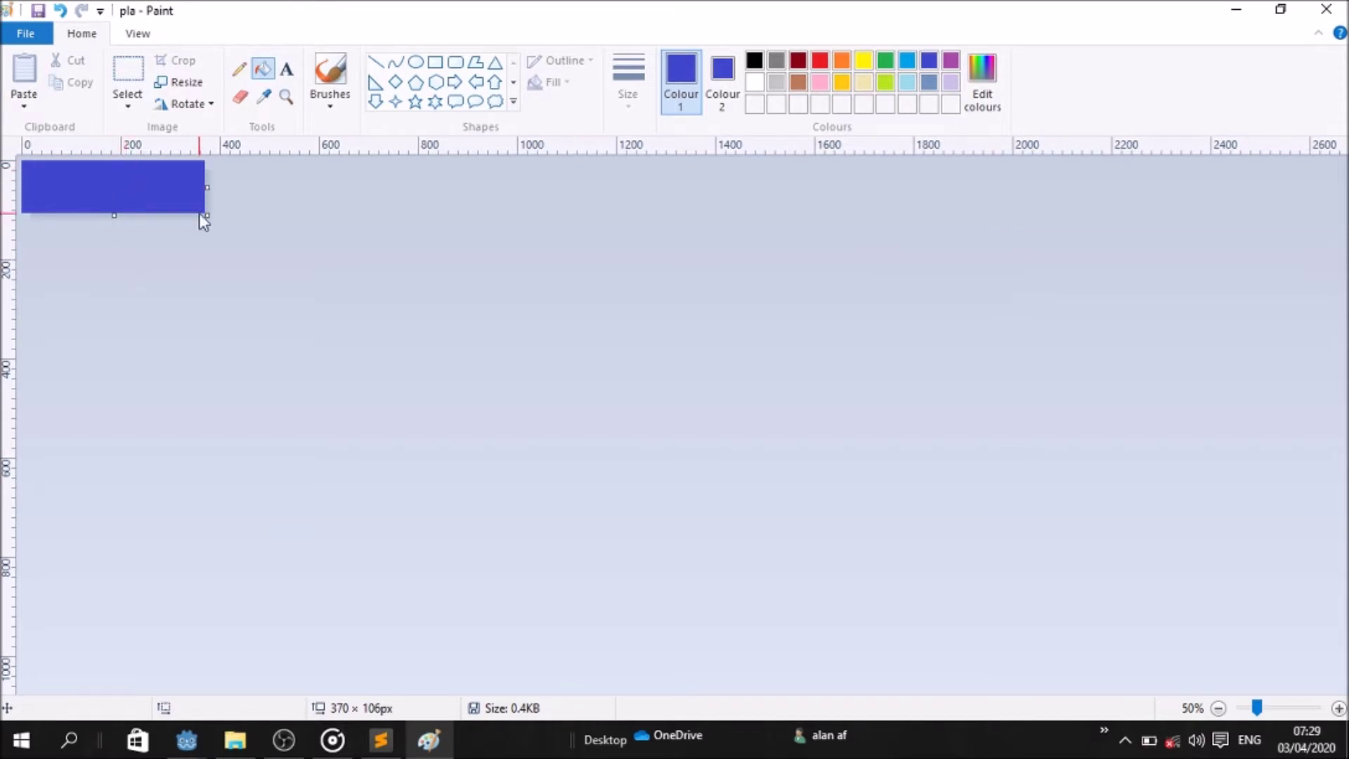
left_click(1237, 11)
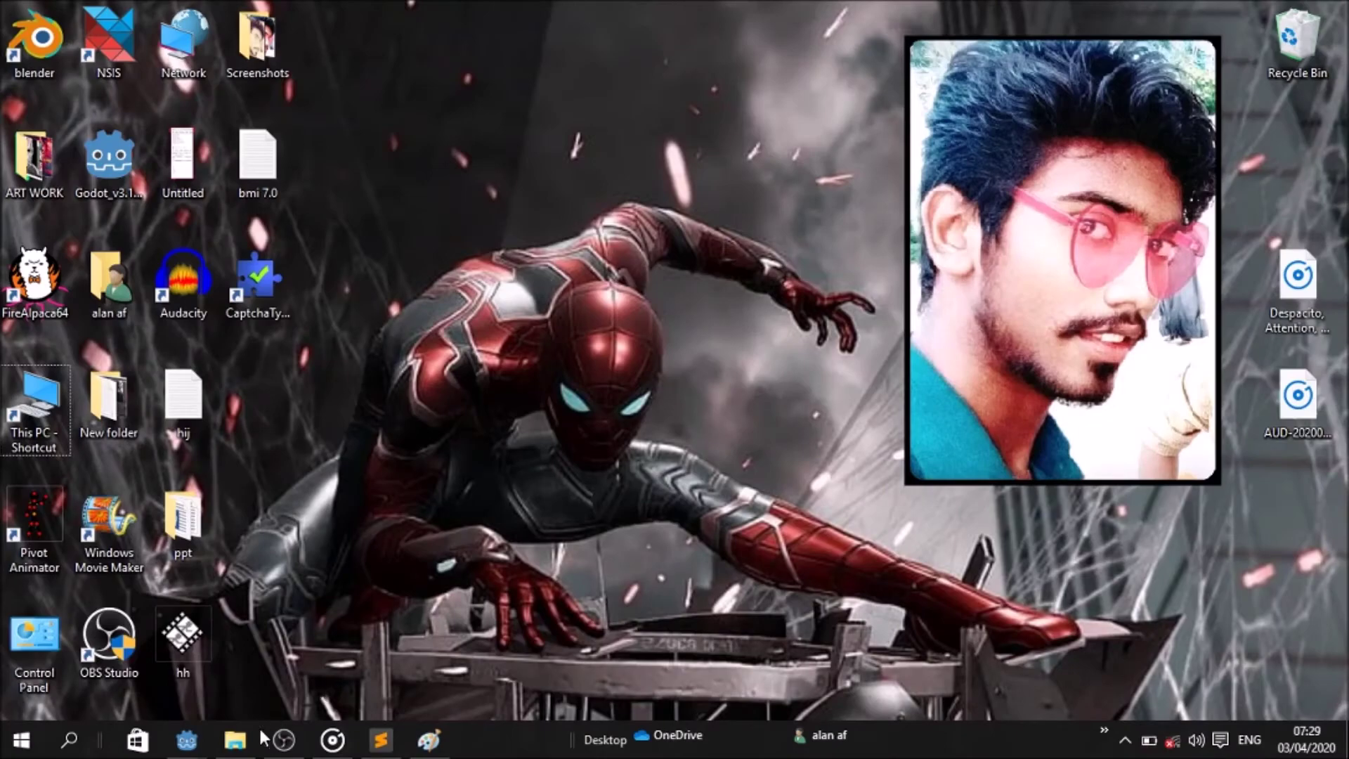
- Preview pla.png in the project folder, then go back to Documents and minimise Explorer
left_click(241, 743)
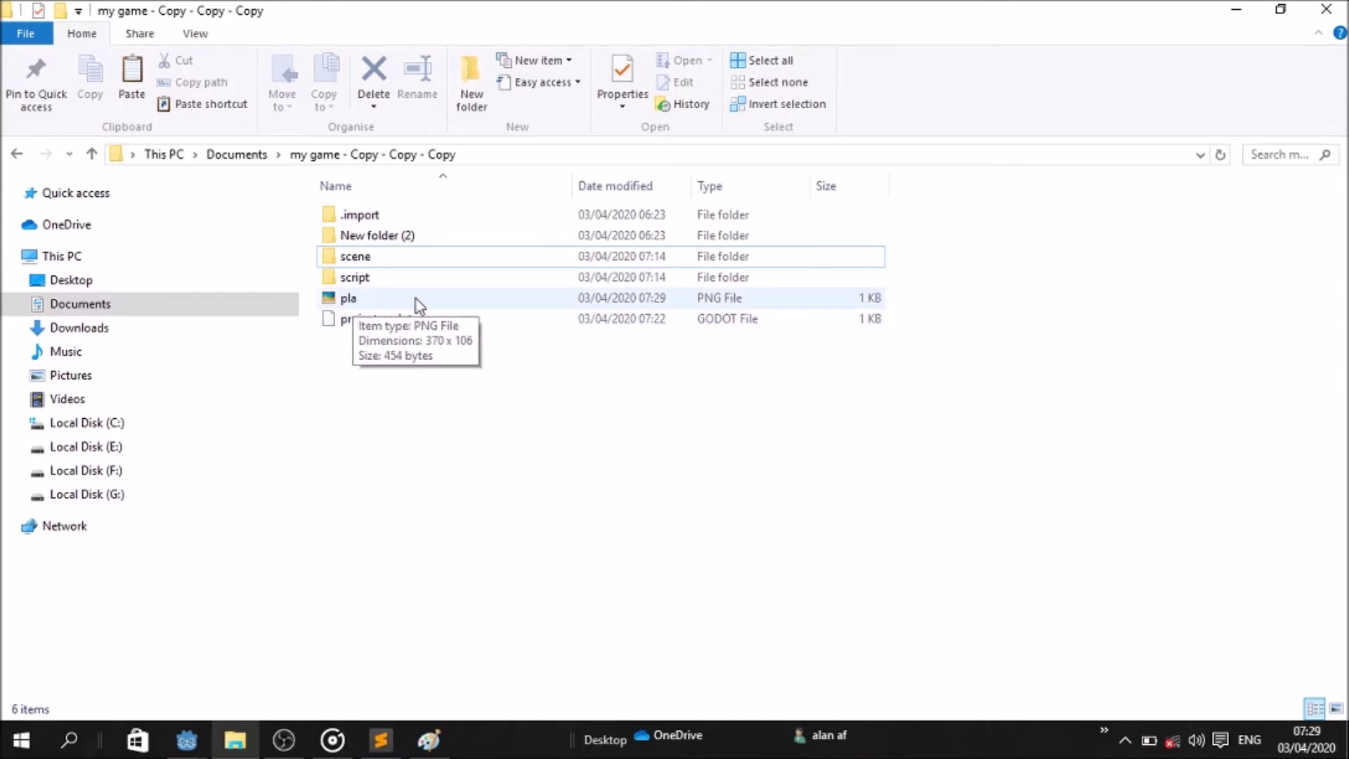
left_click(343, 303)
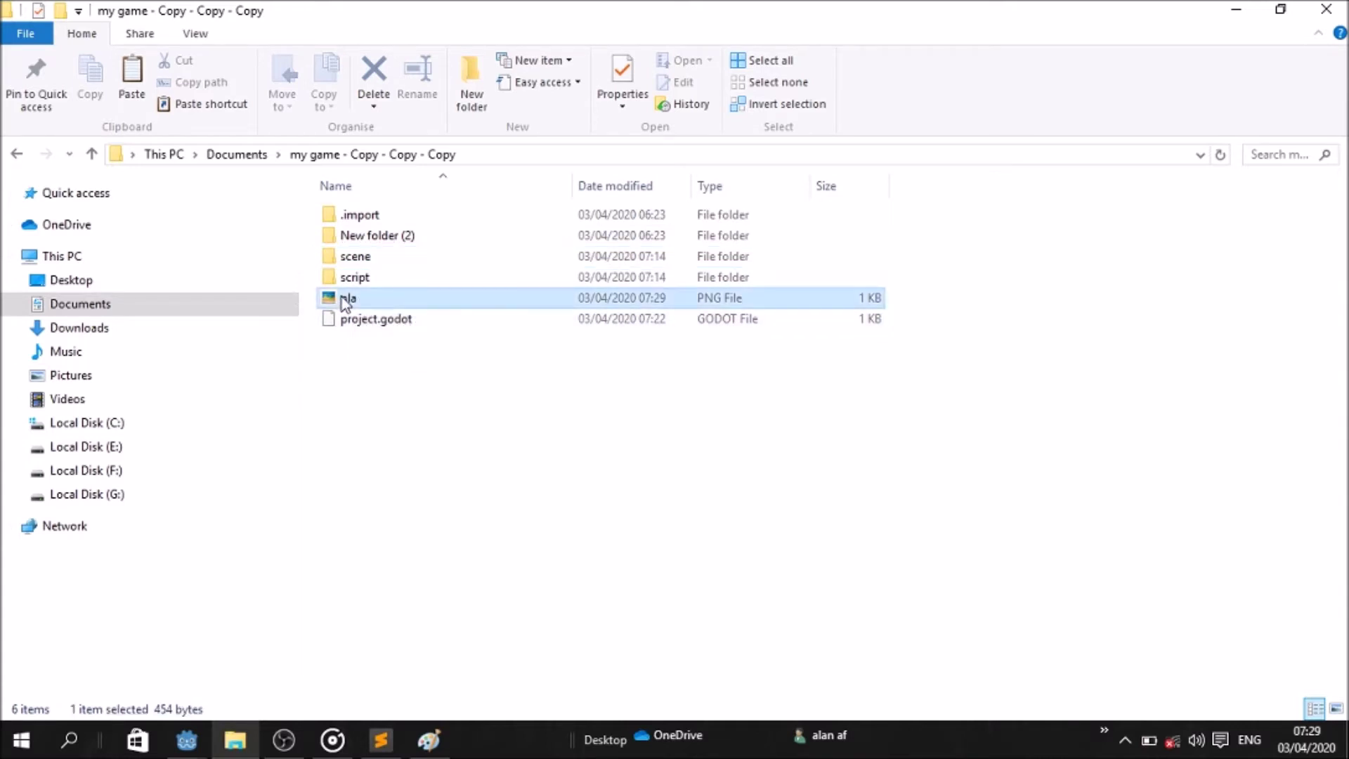
double_click(344, 301)
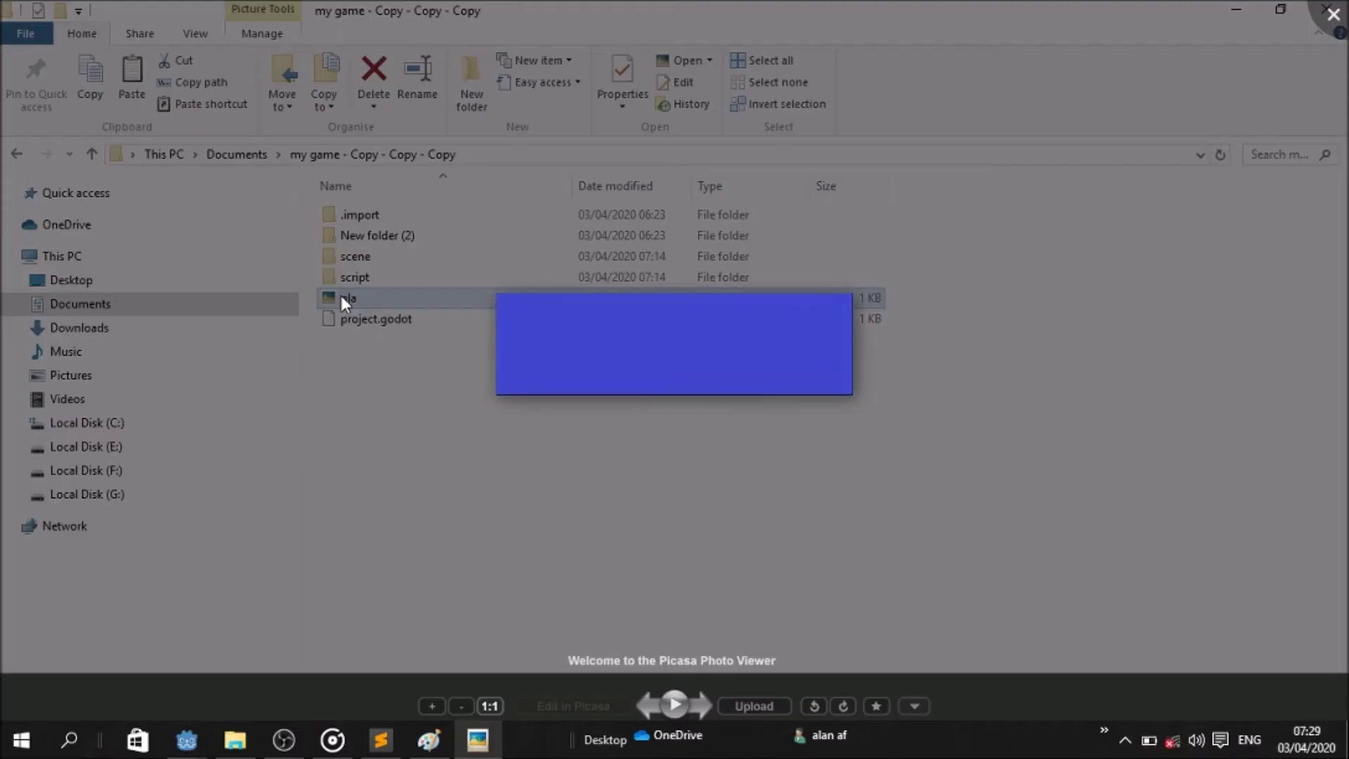
left_click(1332, 14)
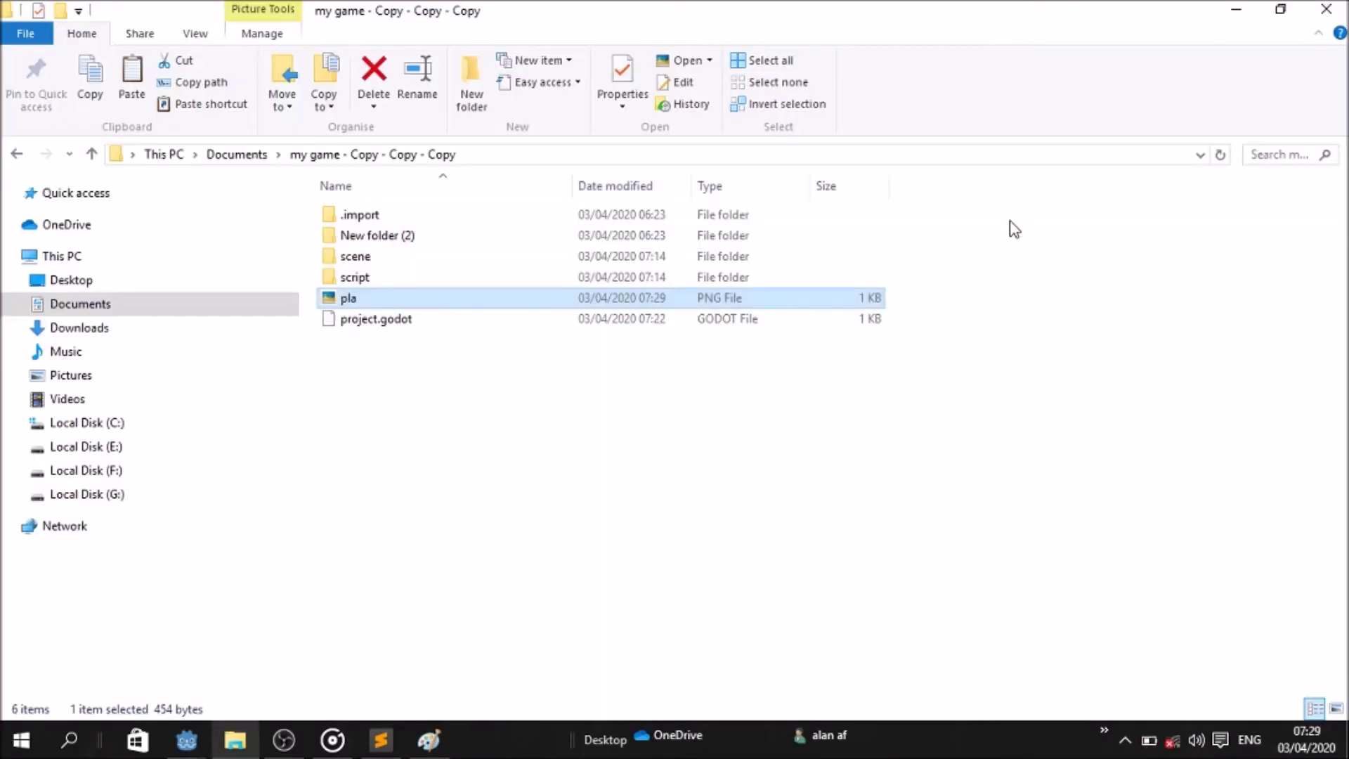
left_click(17, 154)
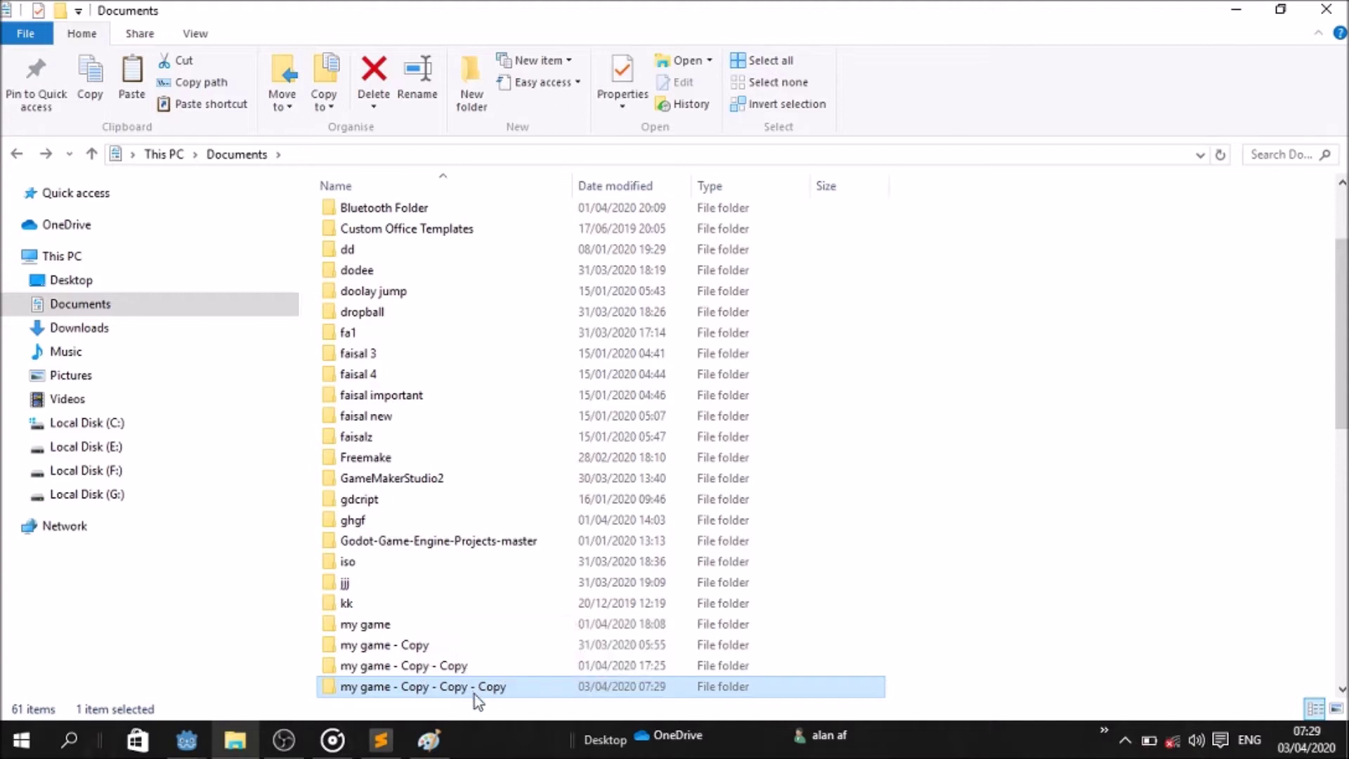
left_click(1239, 8)
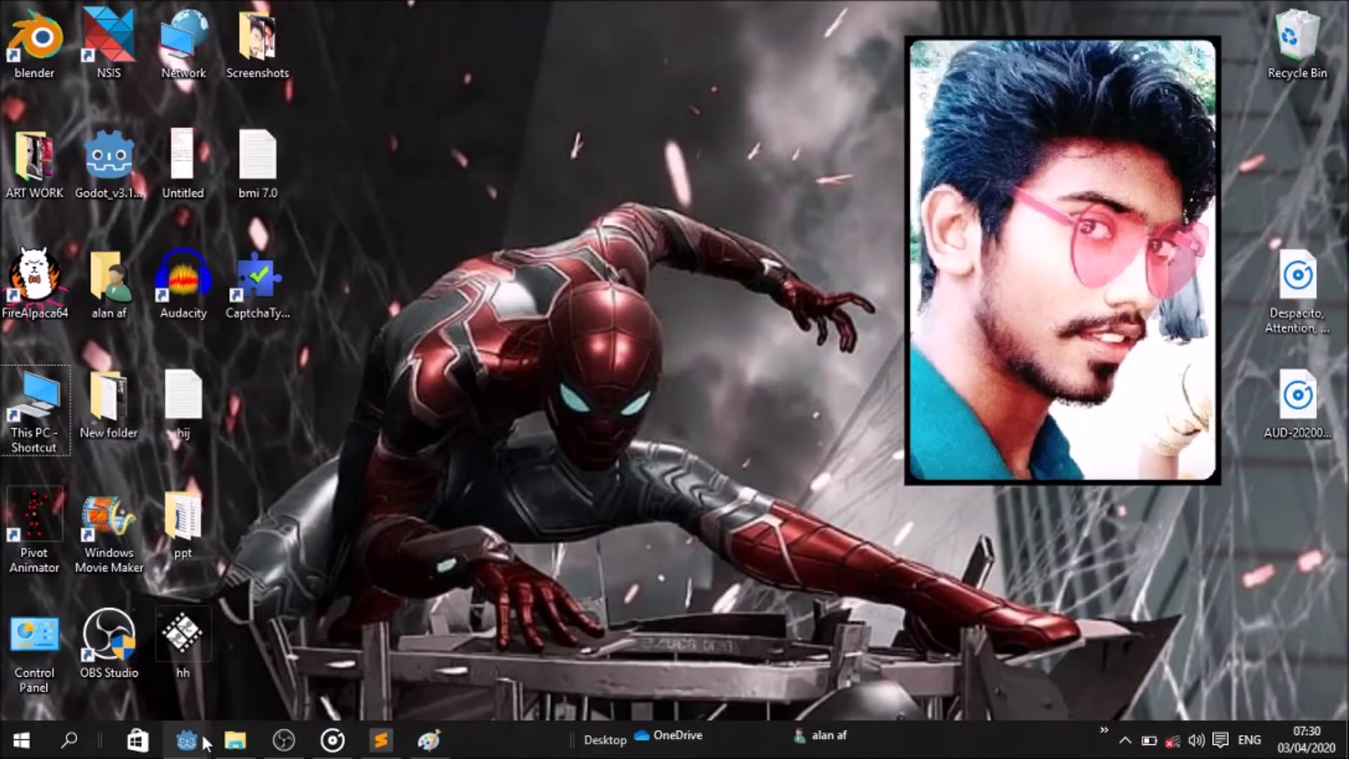
- Bring up the Godot editor in the 2D view with distraction-free mode turned off
left_click(187, 740)
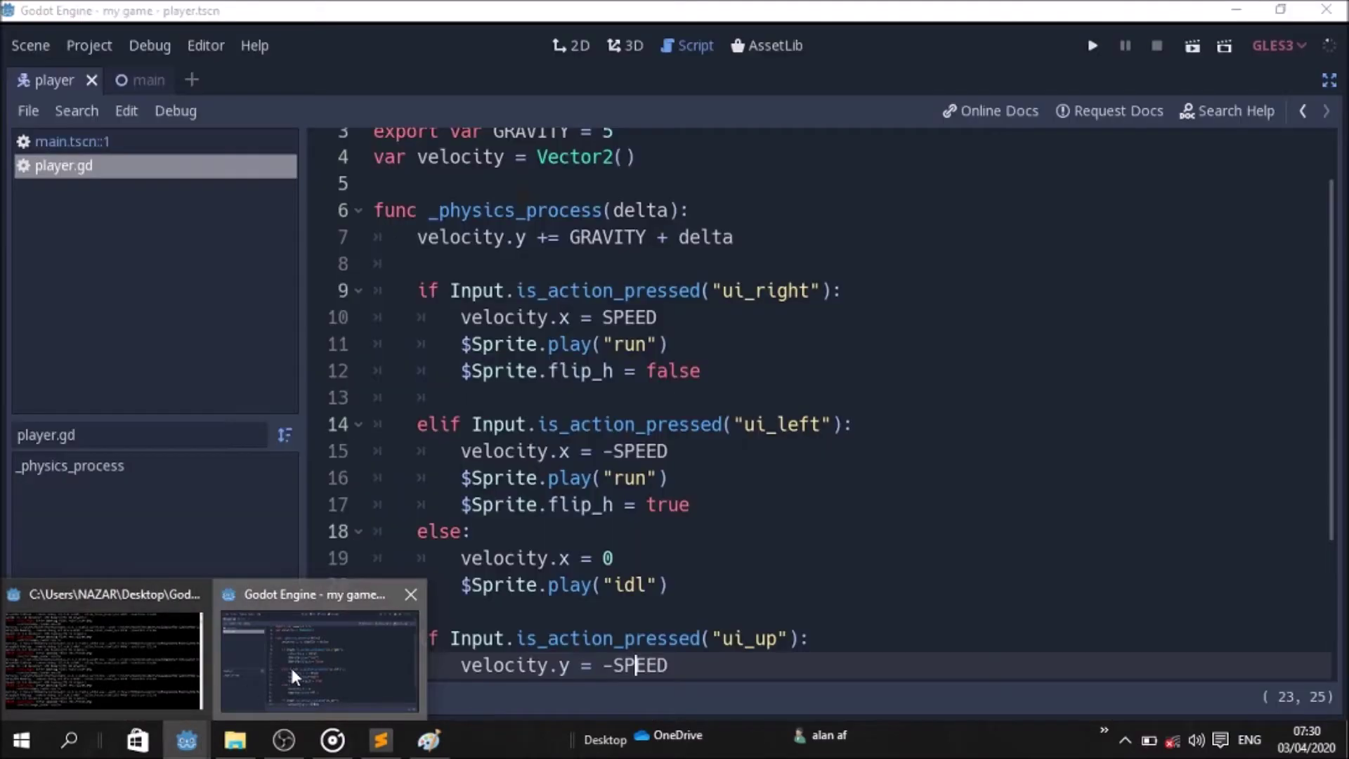
left_click(293, 677)
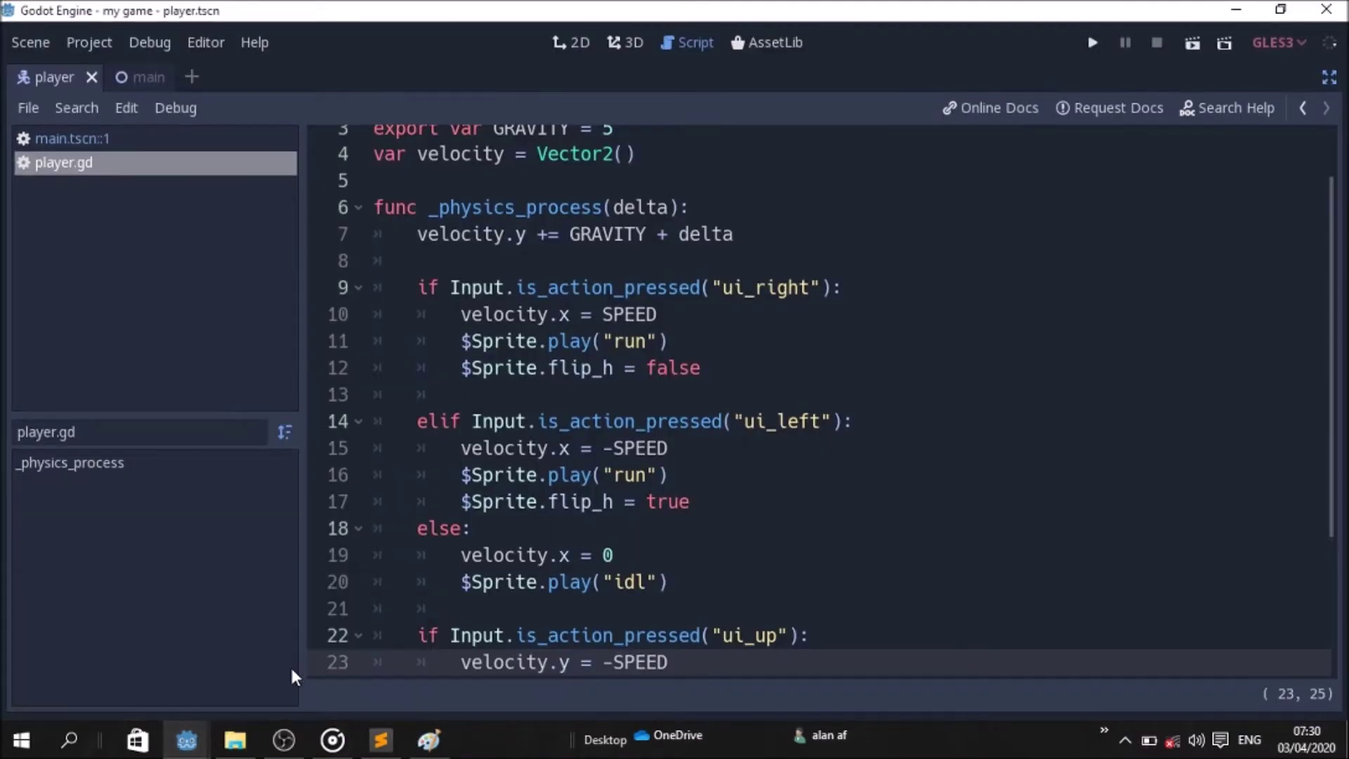
left_click(573, 42)
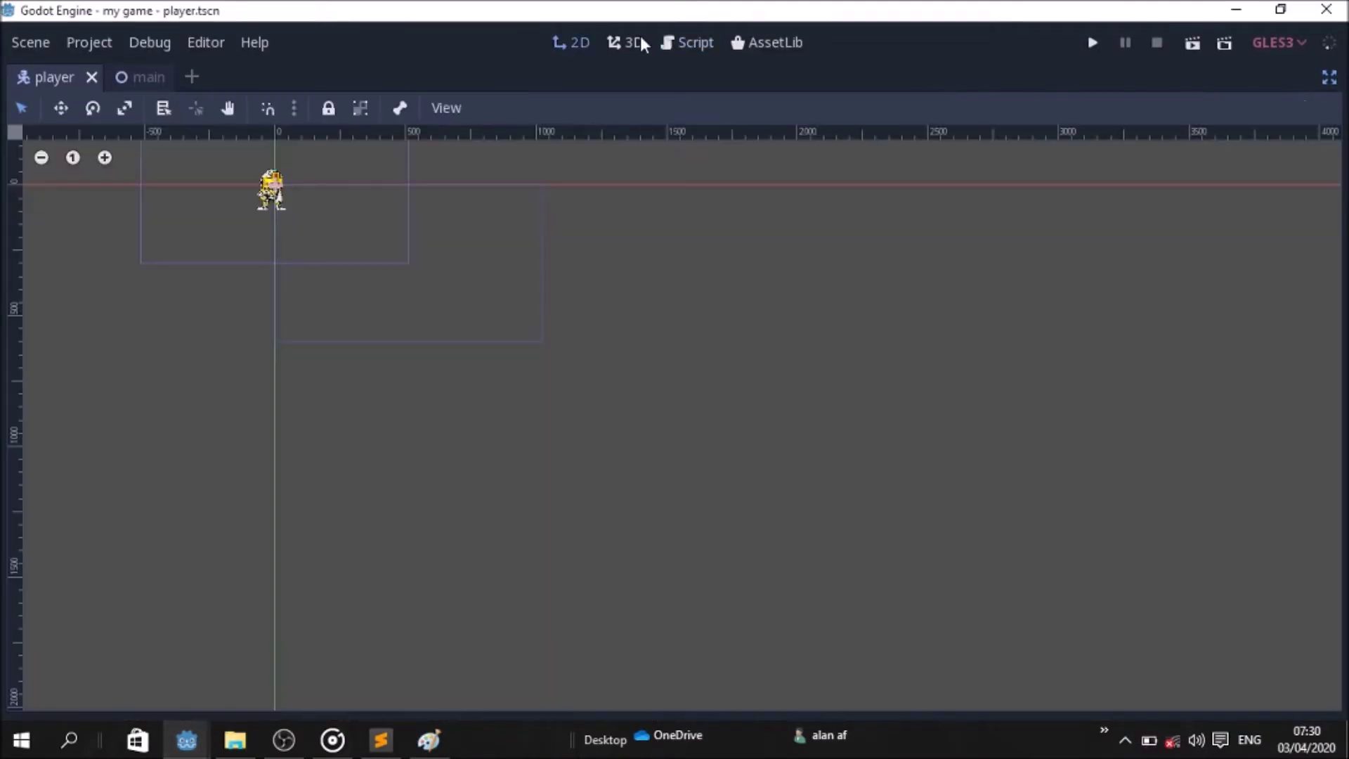
left_click(1329, 78)
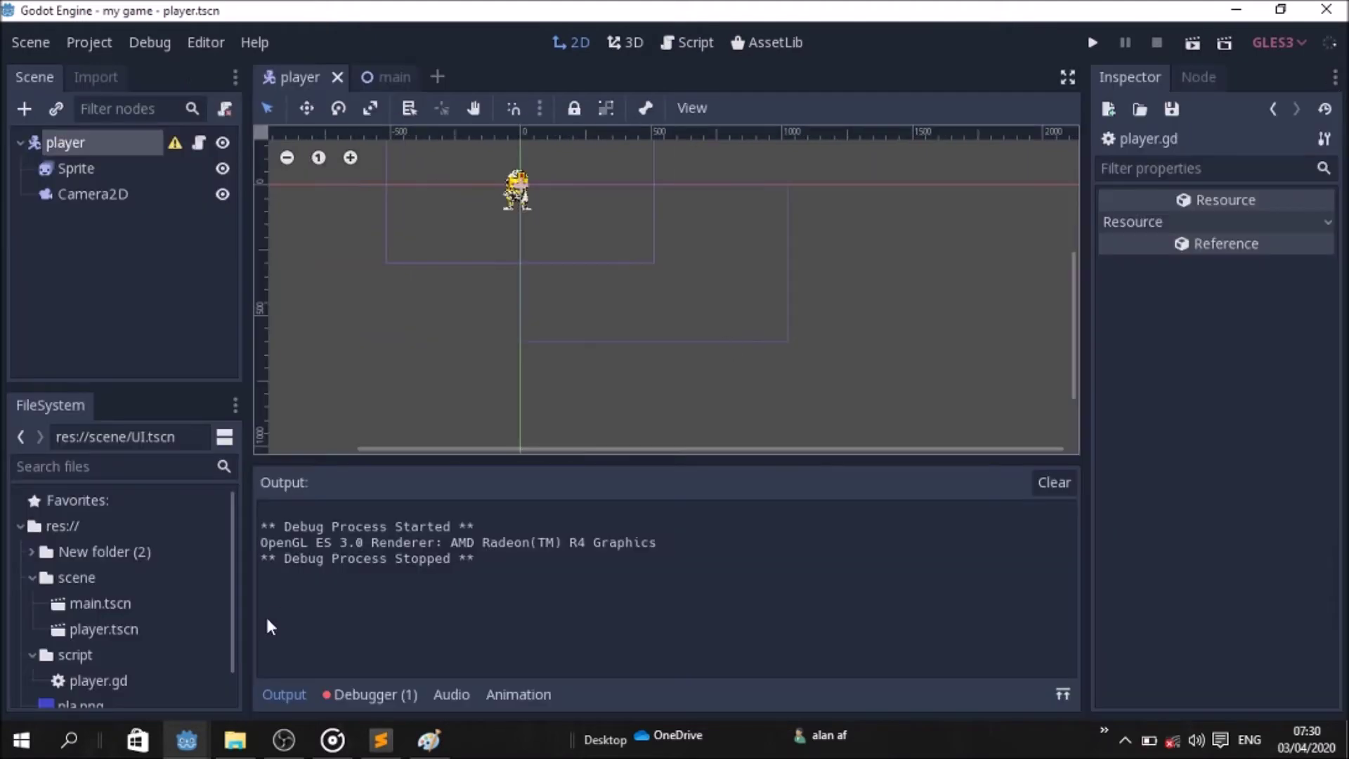
scroll(234, 668, "down", 1)
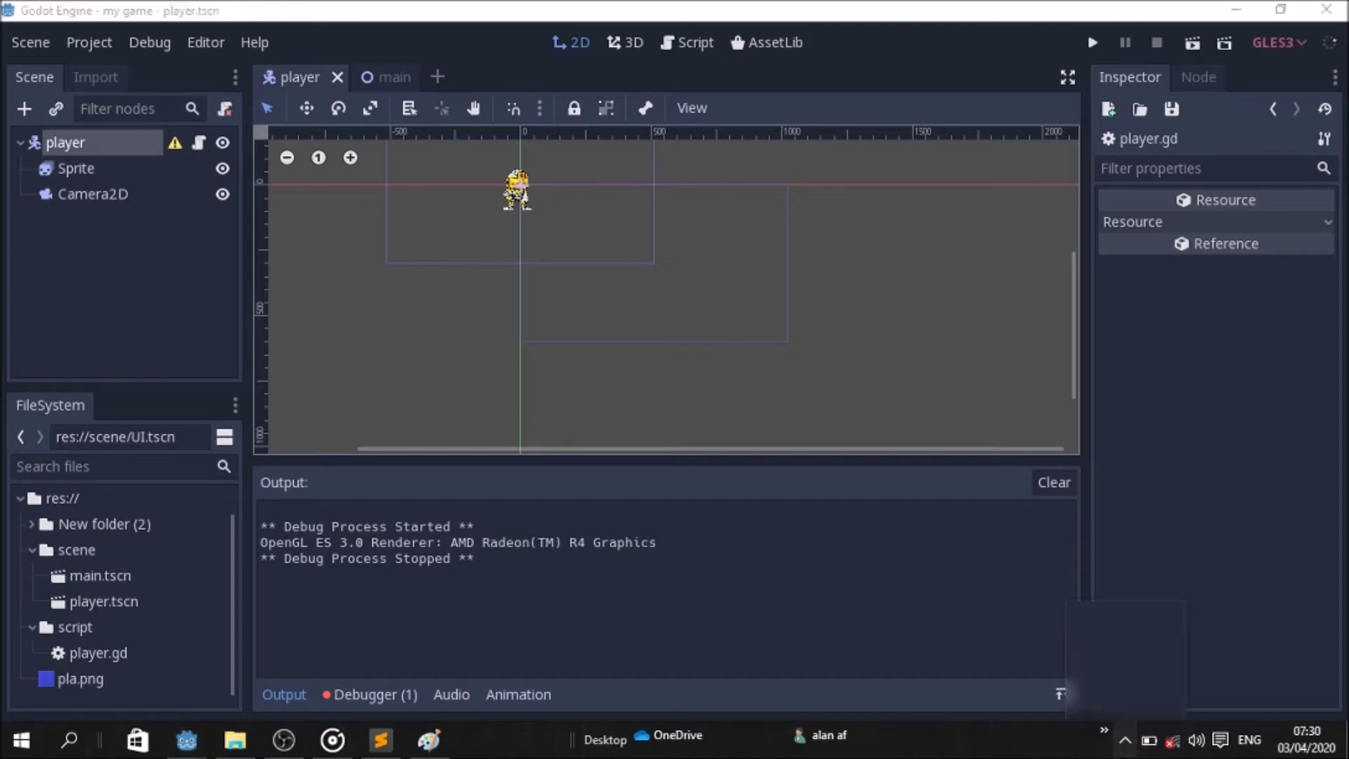
left_click(1125, 739)
- Collapse the player node, switch to the main scene tab and select the main root
left_click(126, 313)
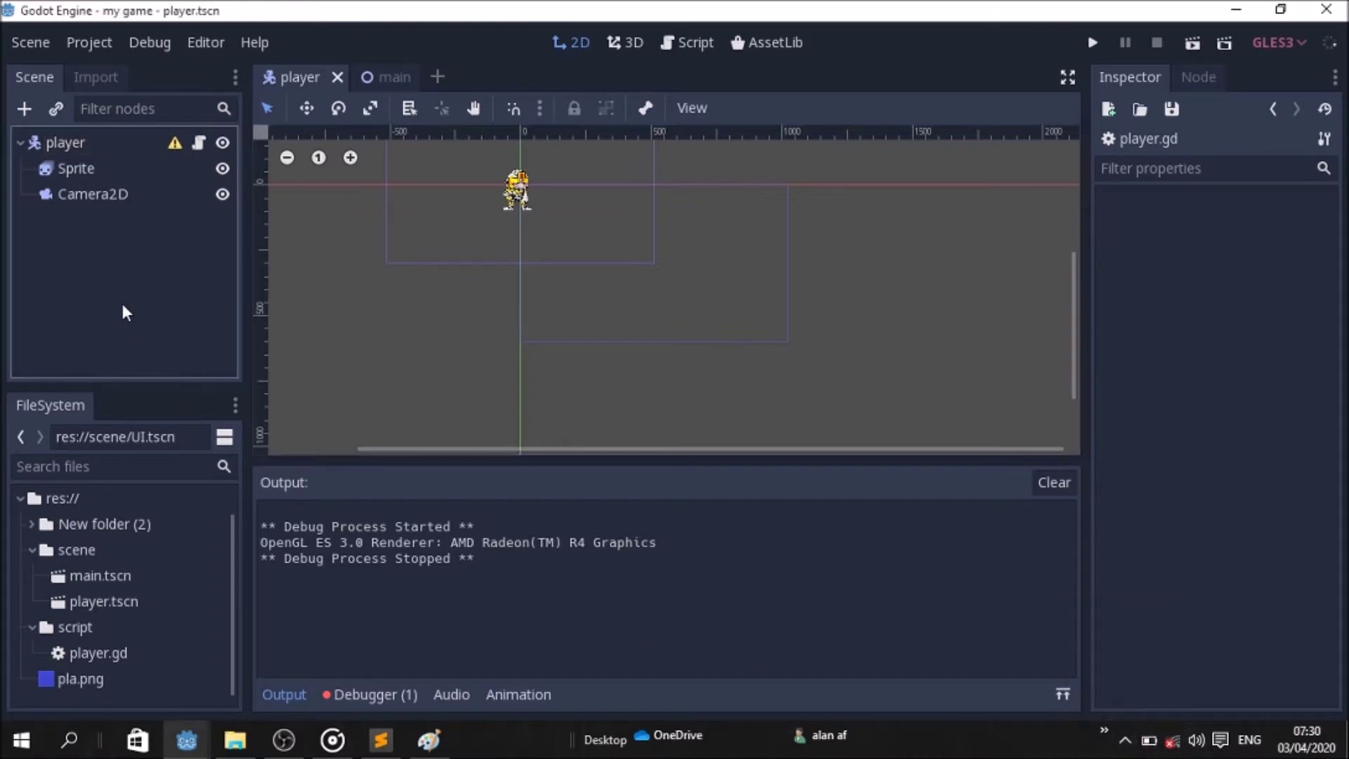
left_click(20, 143)
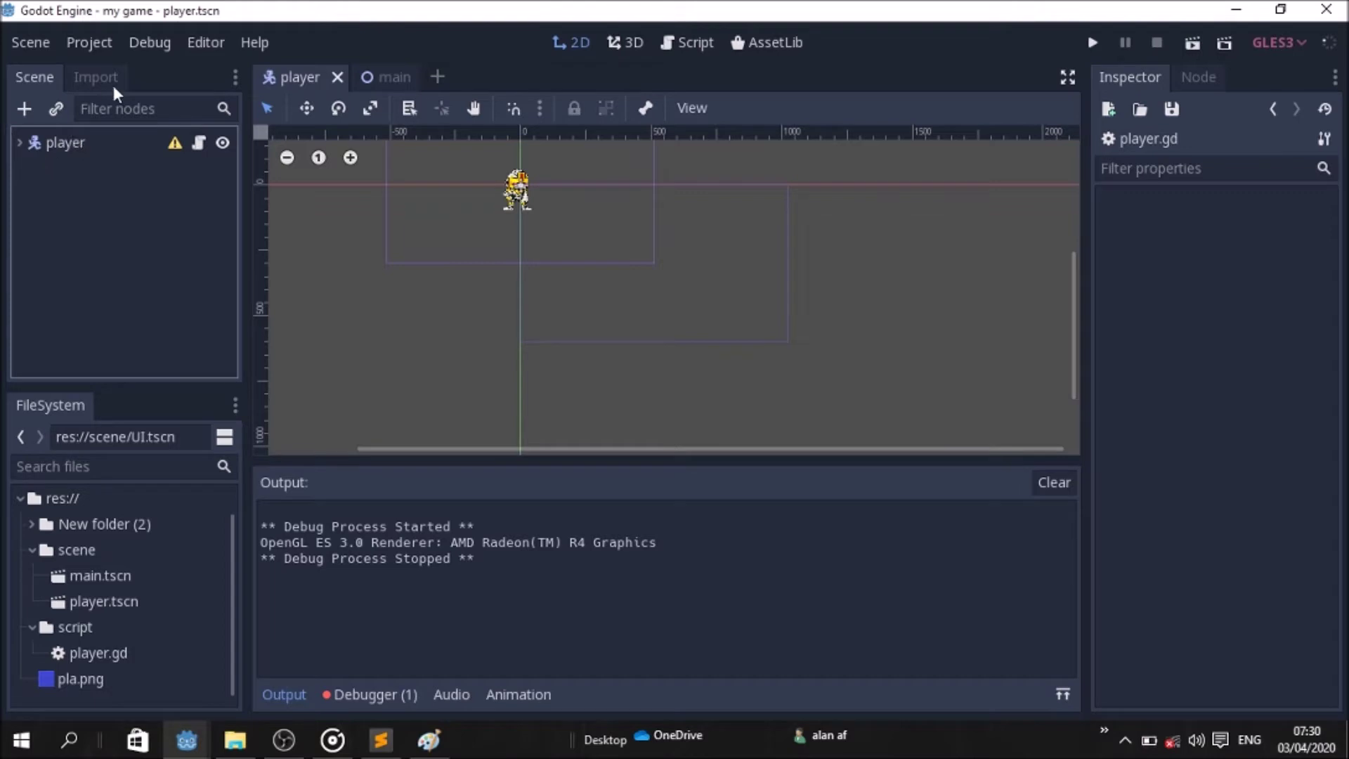
left_click(392, 76)
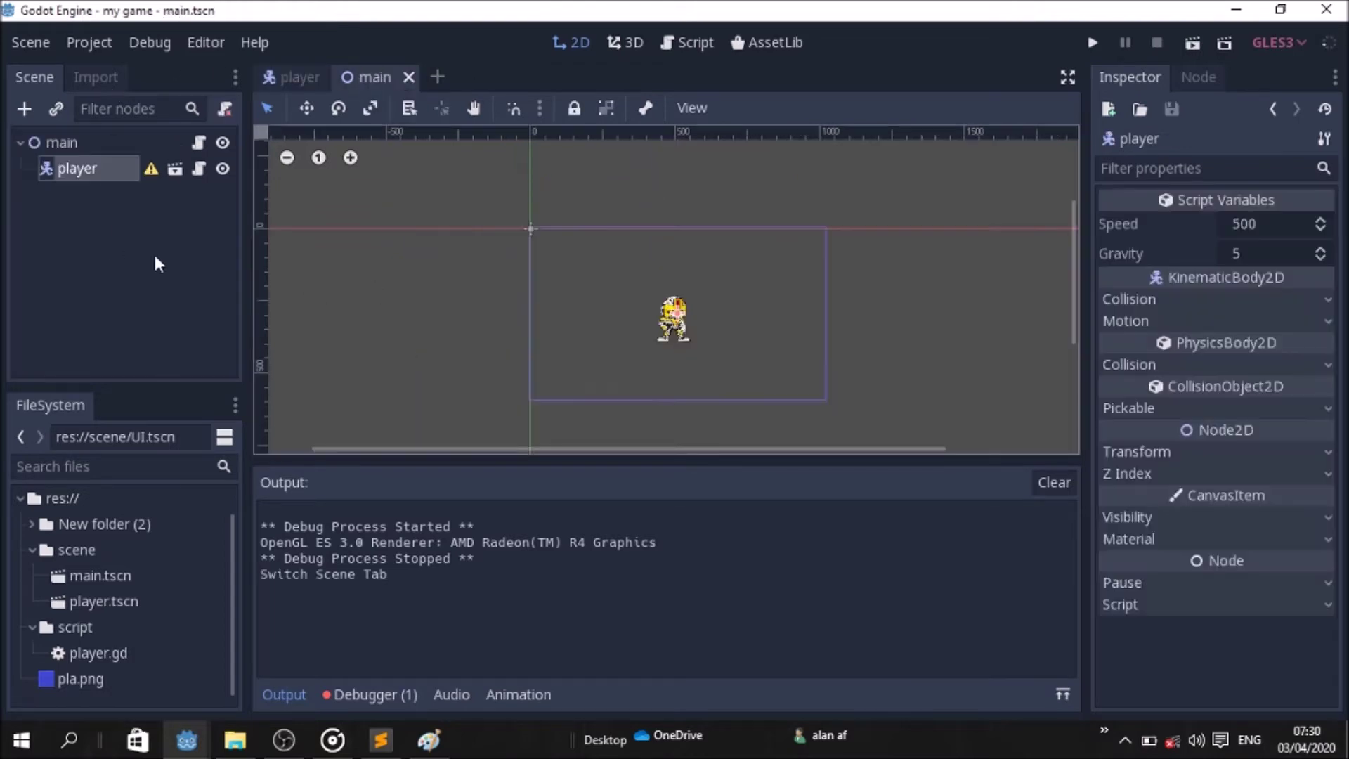
left_click(62, 142)
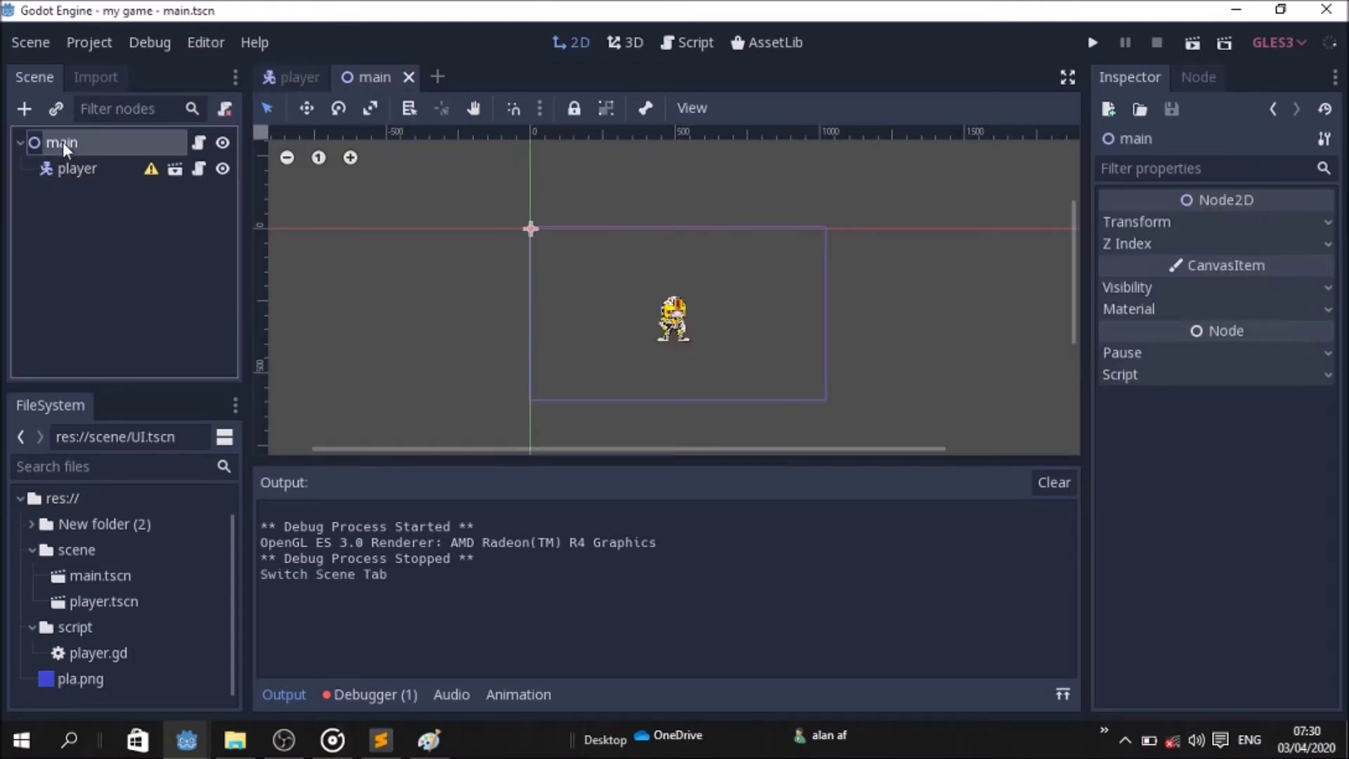
- Search 'sta' in Create Node and add a StaticBody2D under main
left_click(23, 110)
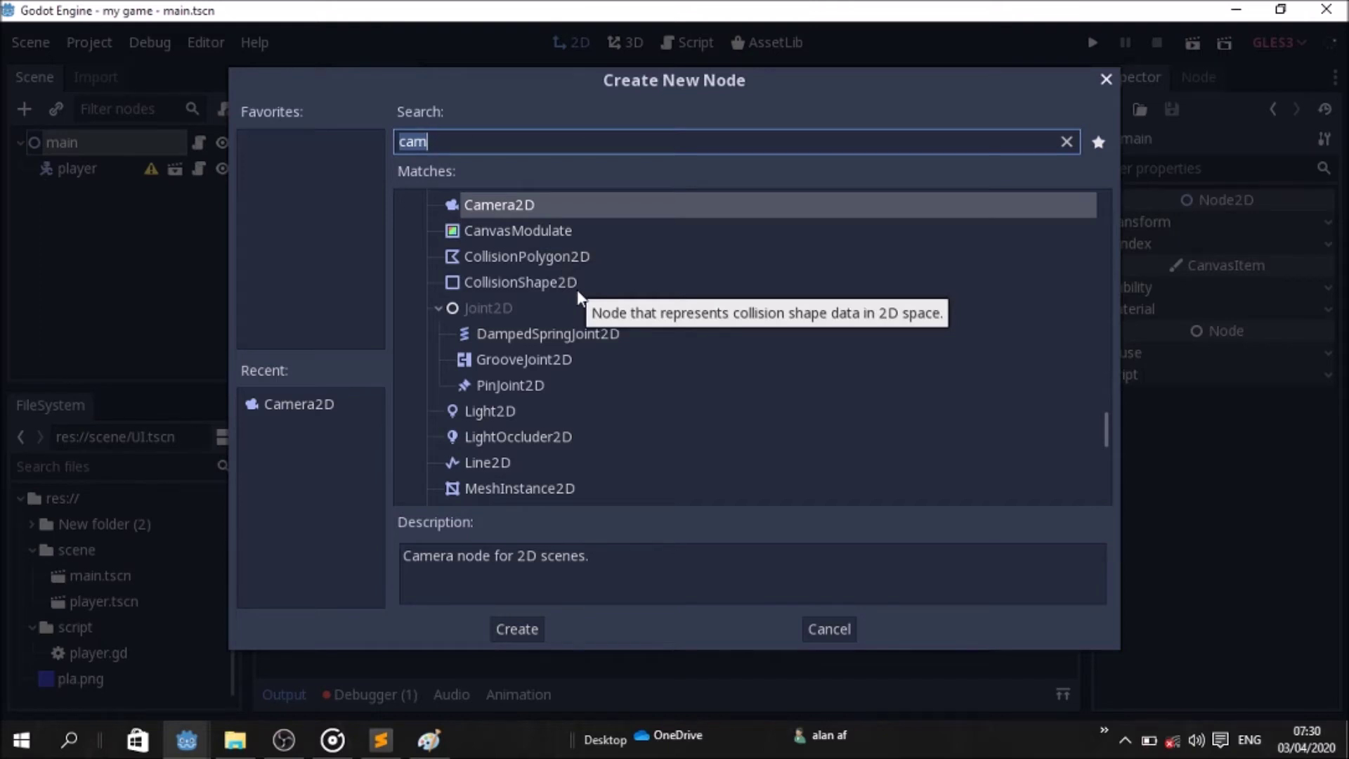
key("BackSpace")
type("s")
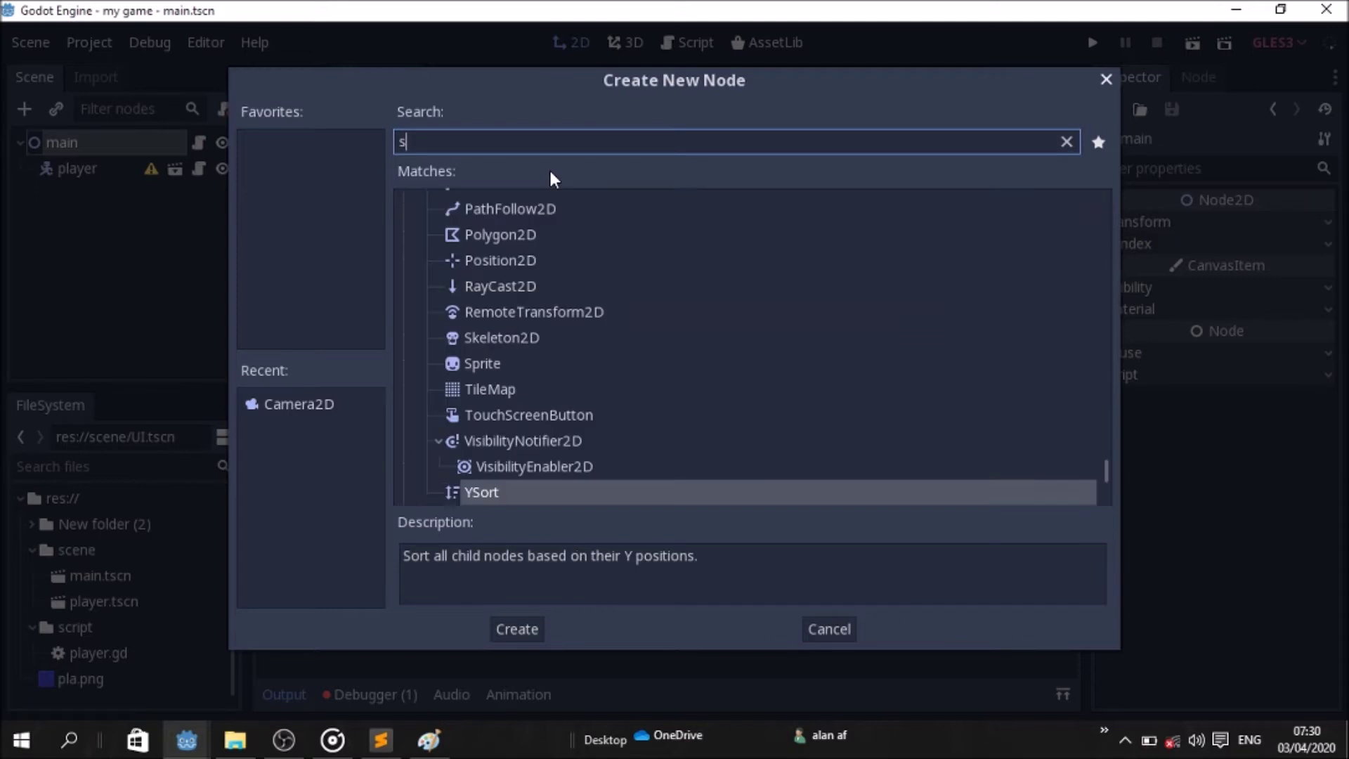
type("ta")
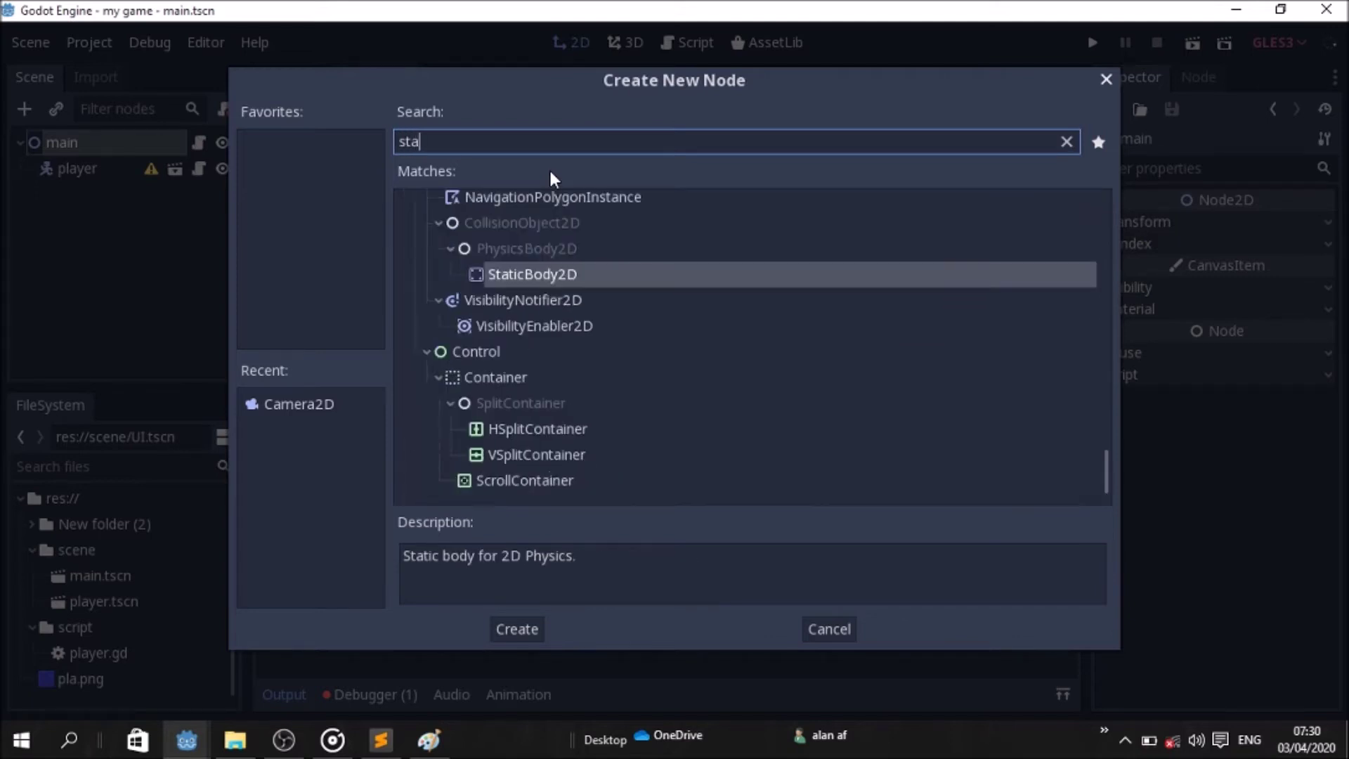
double_click(554, 277)
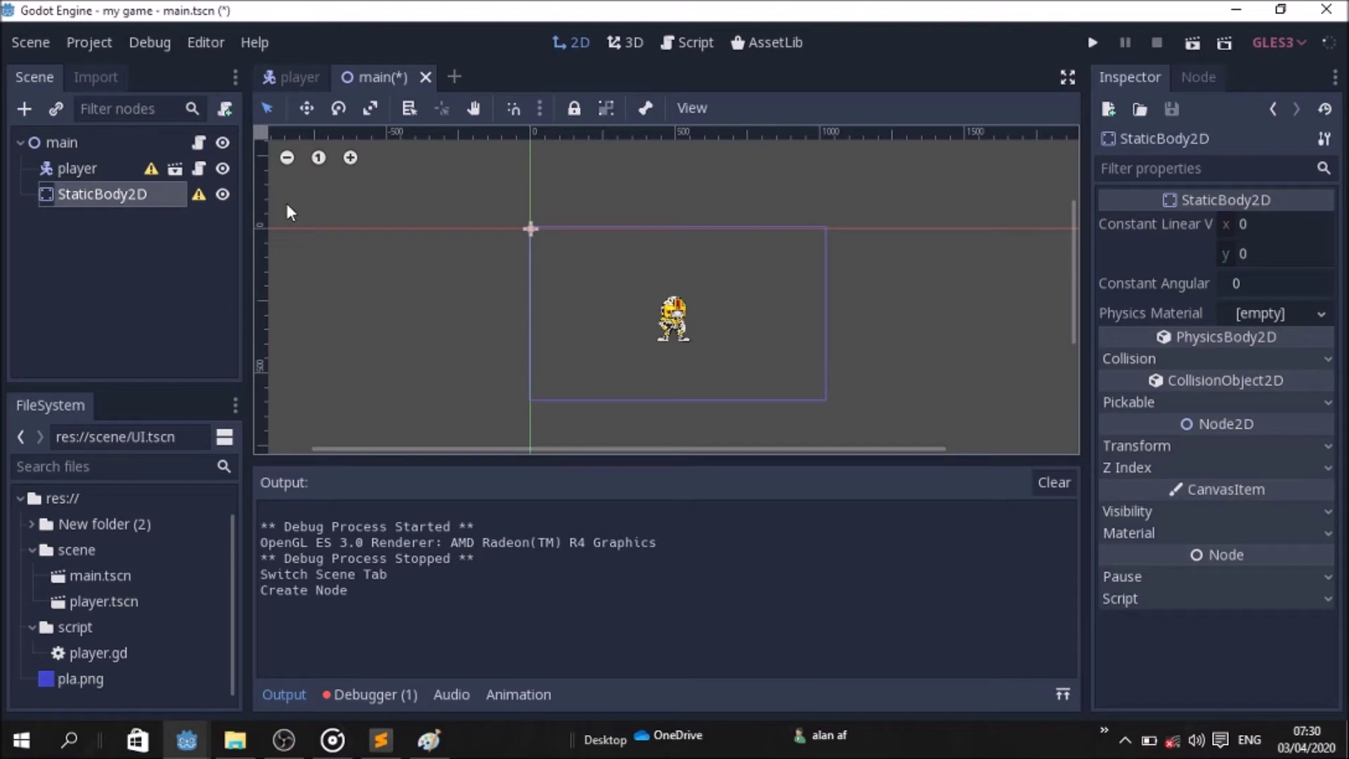
left_click(202, 200)
- Read the StaticBody2D's missing-collision-shape warning and dismiss it
left_click(201, 196)
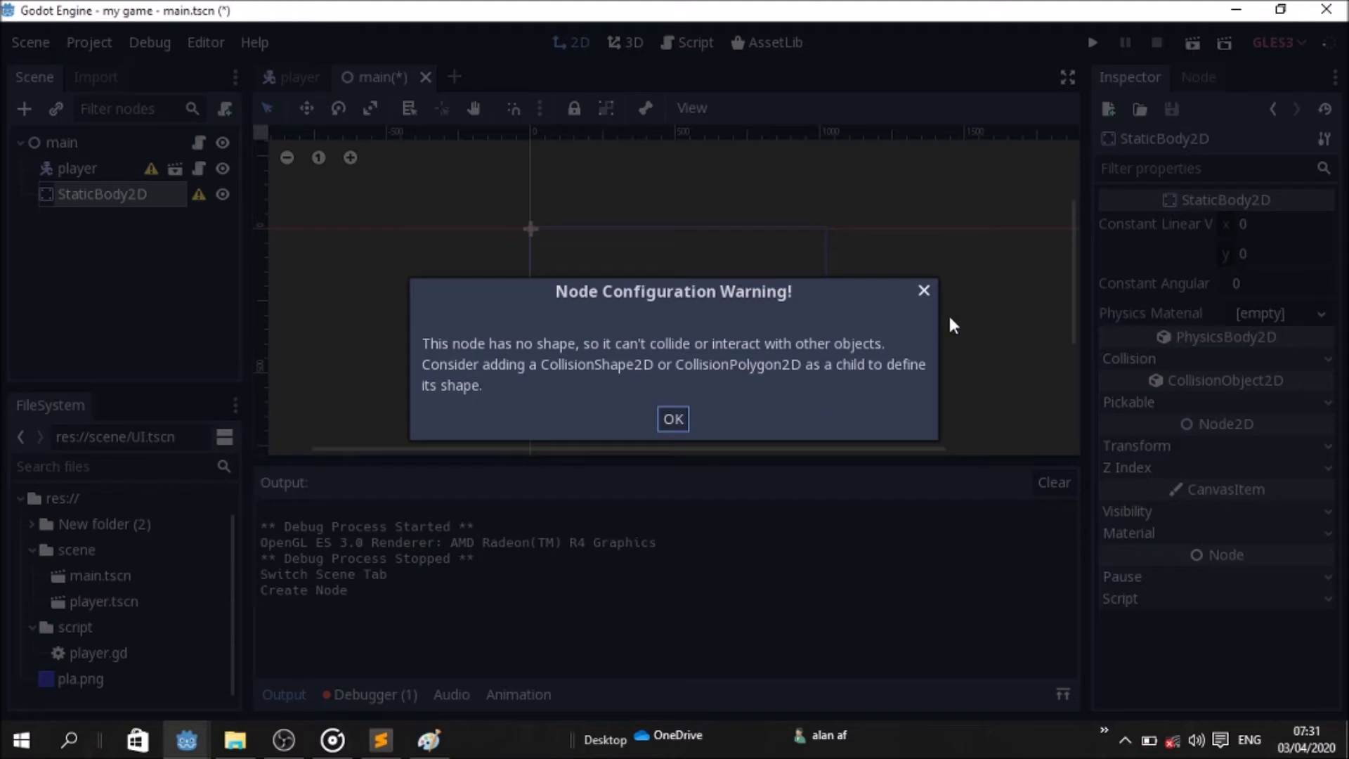
left_click(924, 291)
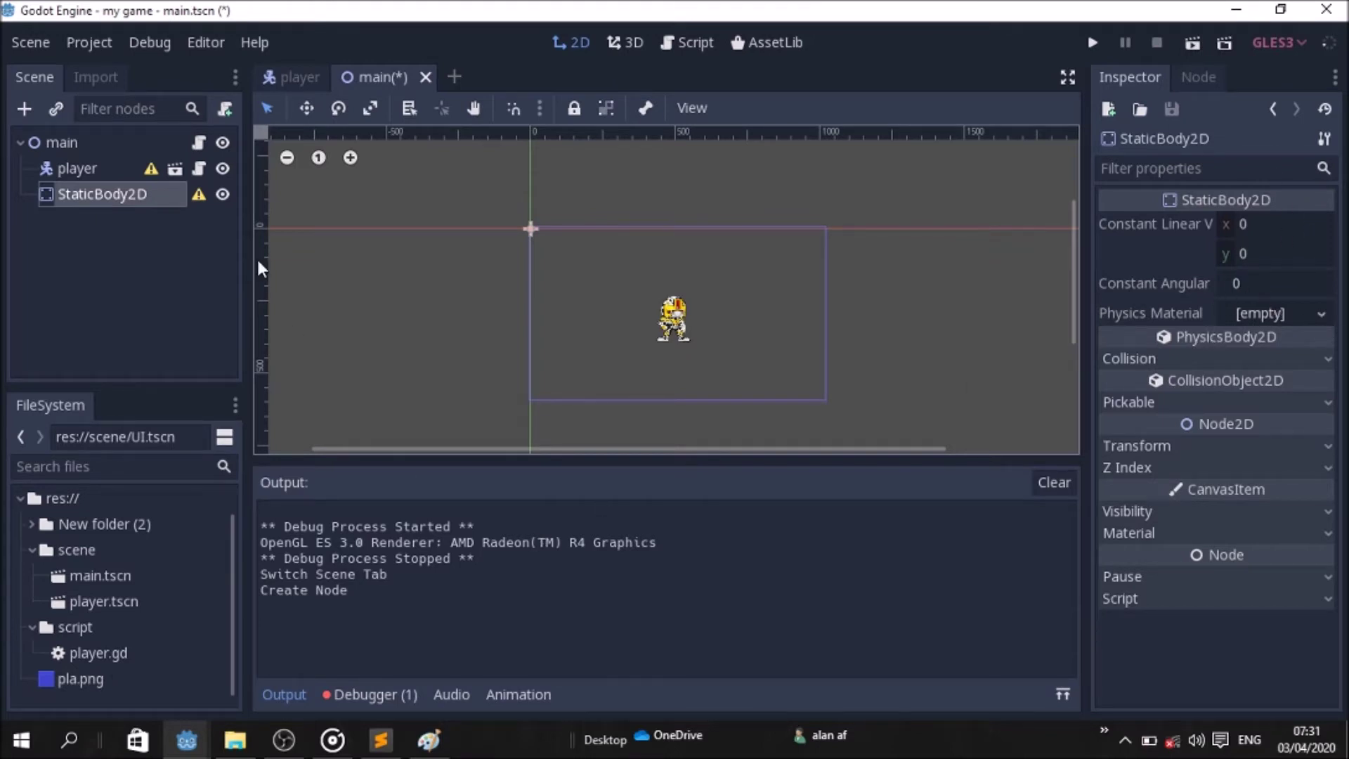
left_click(23, 113)
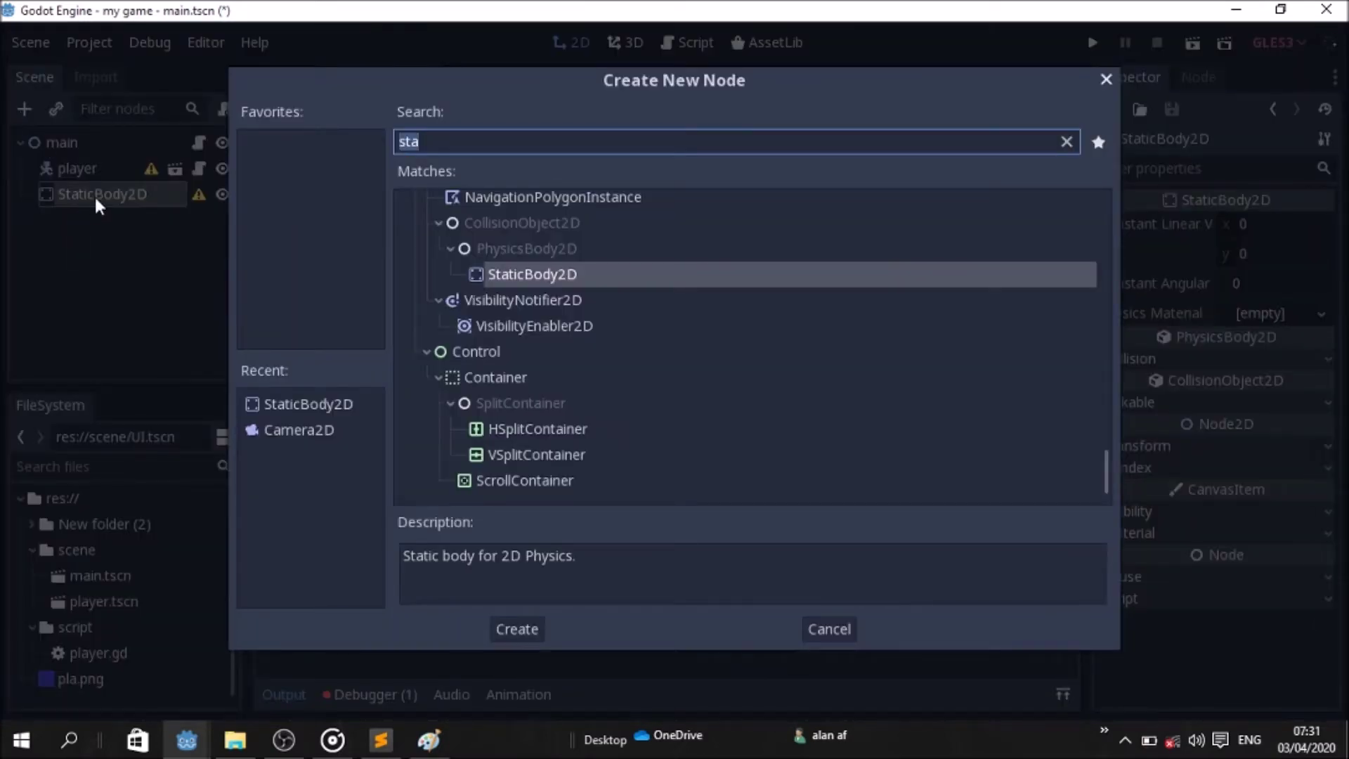
left_click(1105, 79)
- Rename the StaticBody2D node to 'wall' and select it
left_click(154, 201)
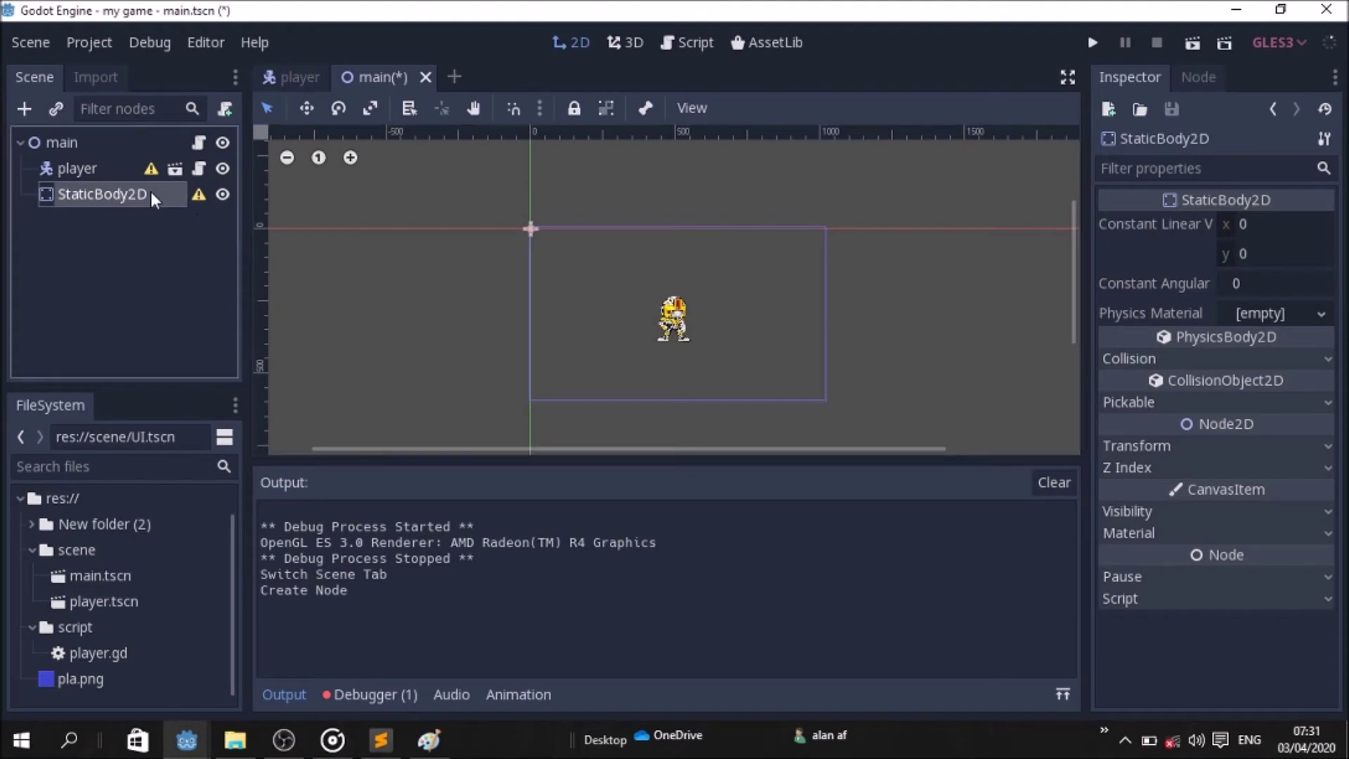
double_click(154, 199)
type("wall")
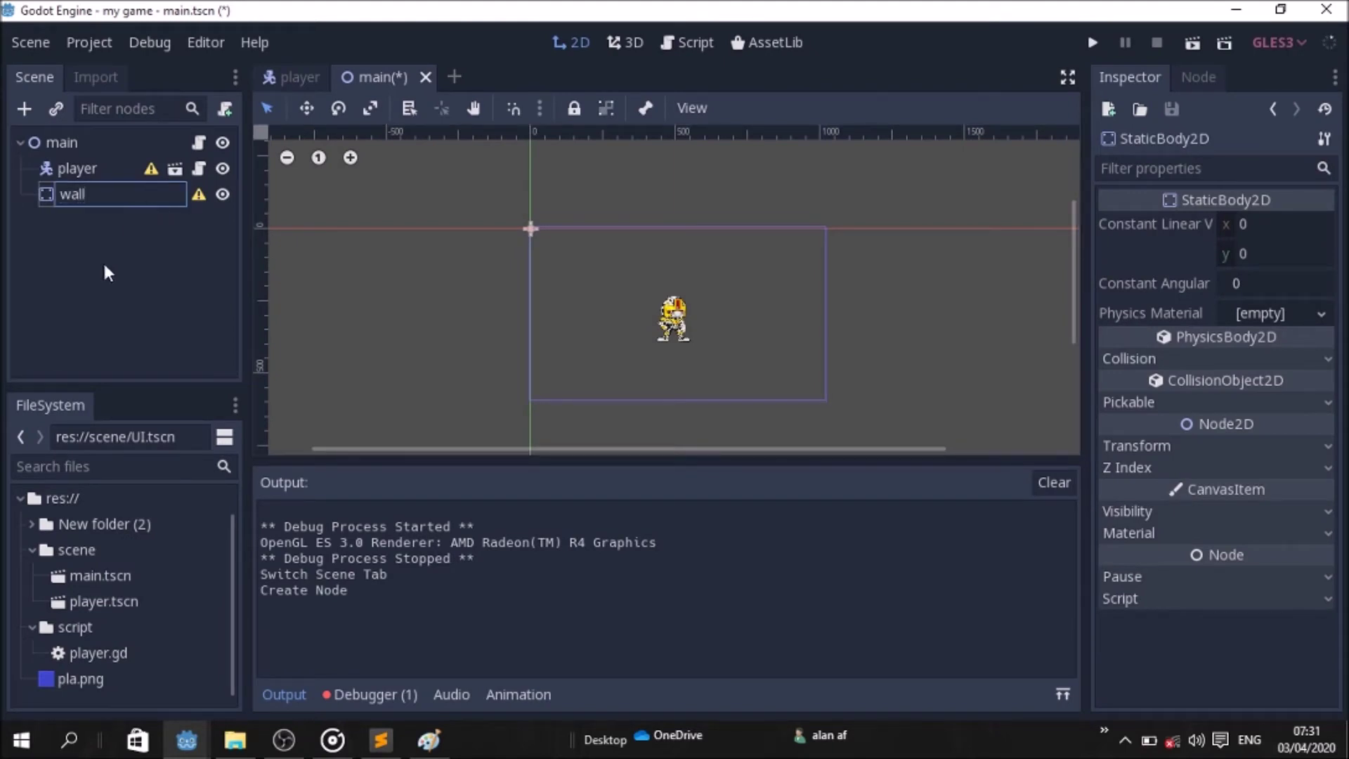
key("Return")
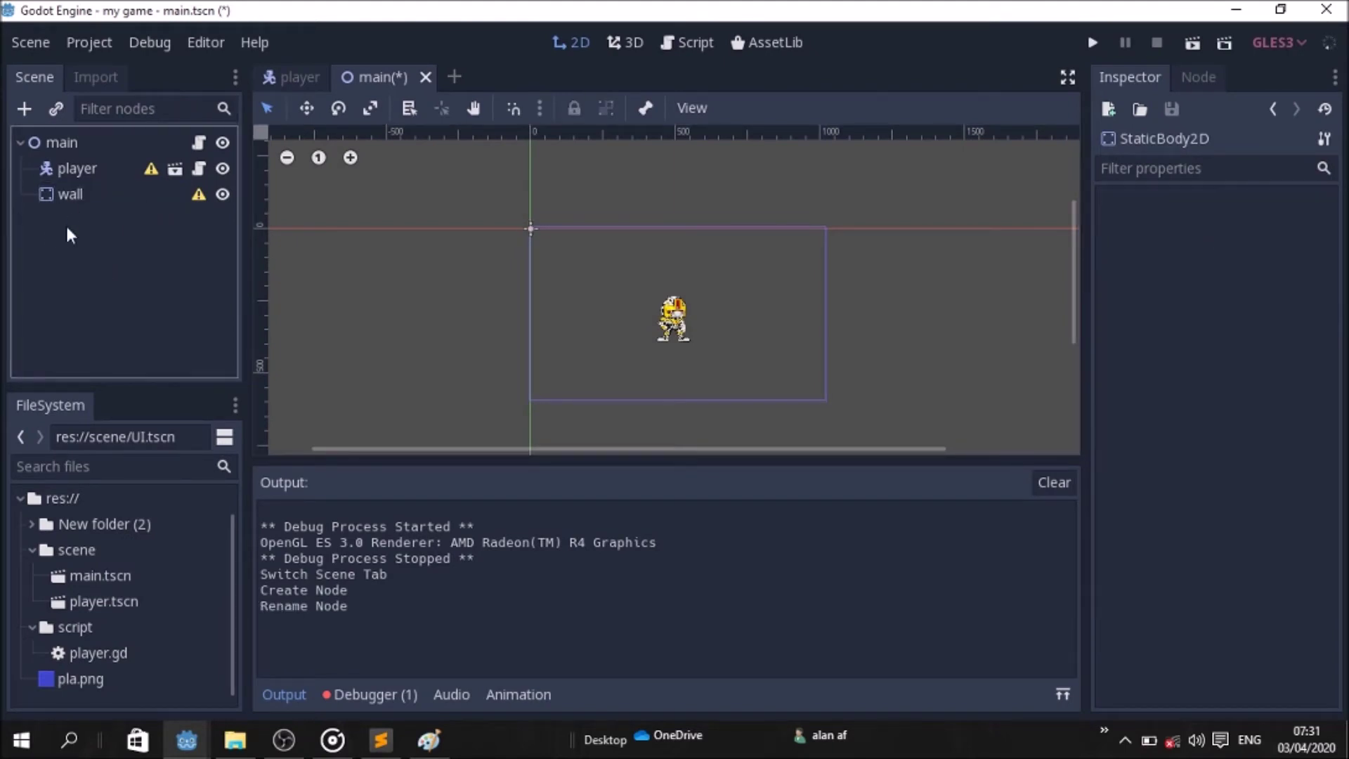
left_click(47, 201)
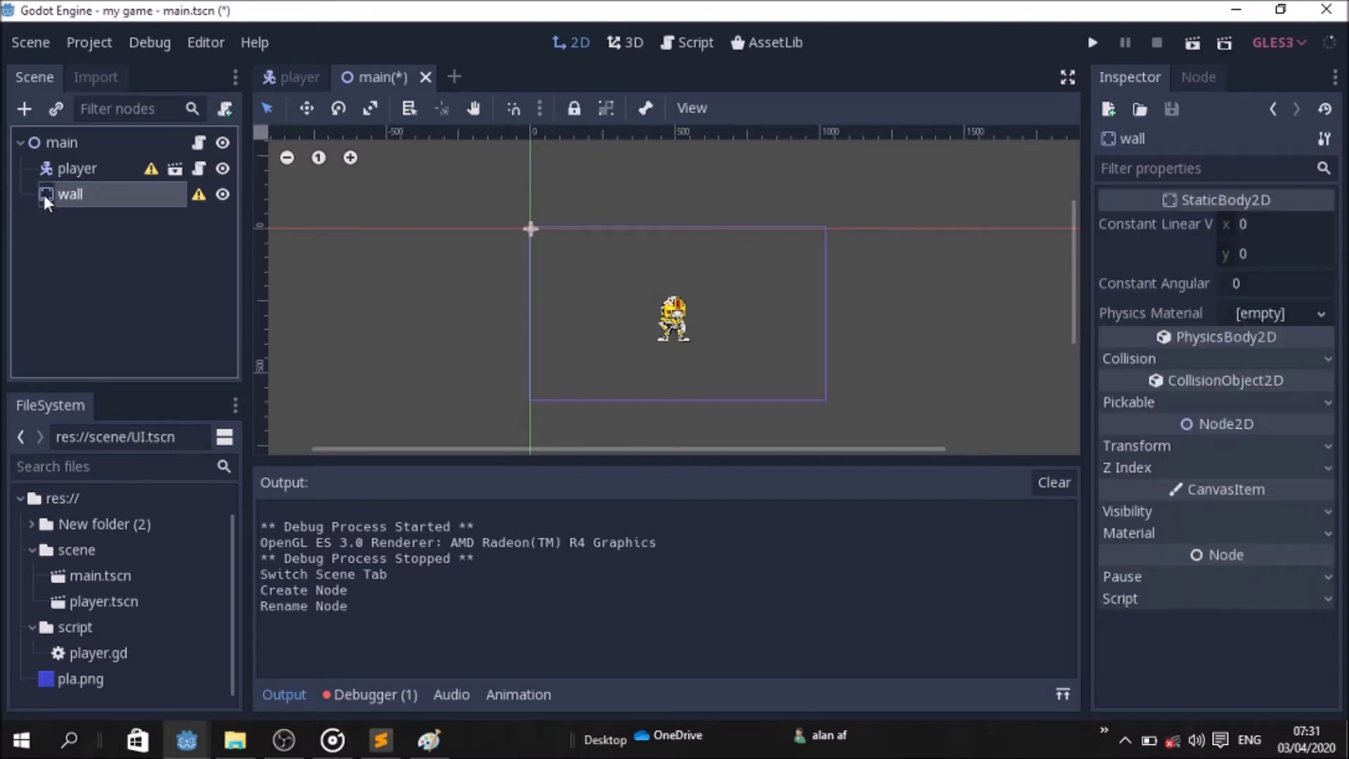
- Search 'sp' and create a Sprite as a child of the wall node
left_click(24, 109)
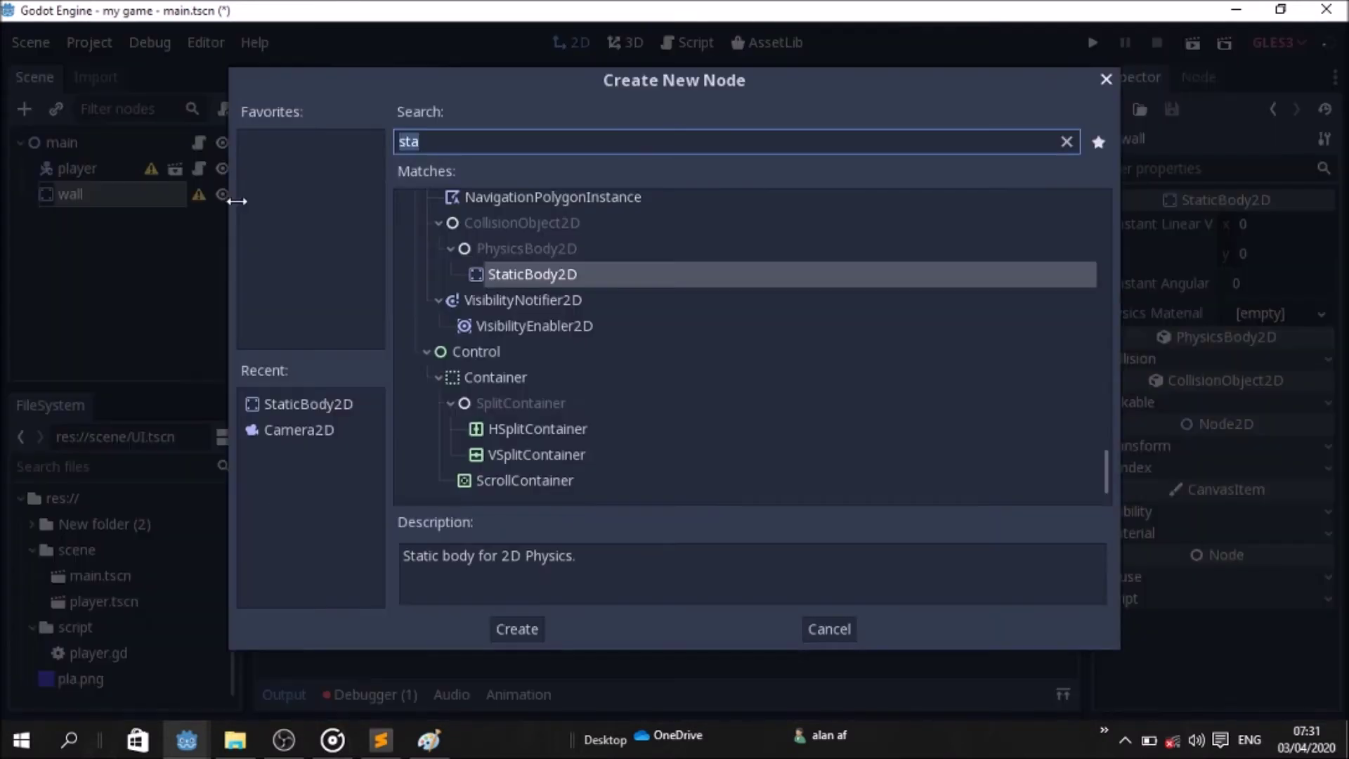
left_click(454, 141)
key("BackSpace")
key("BackSpace")
key("BackSpace")
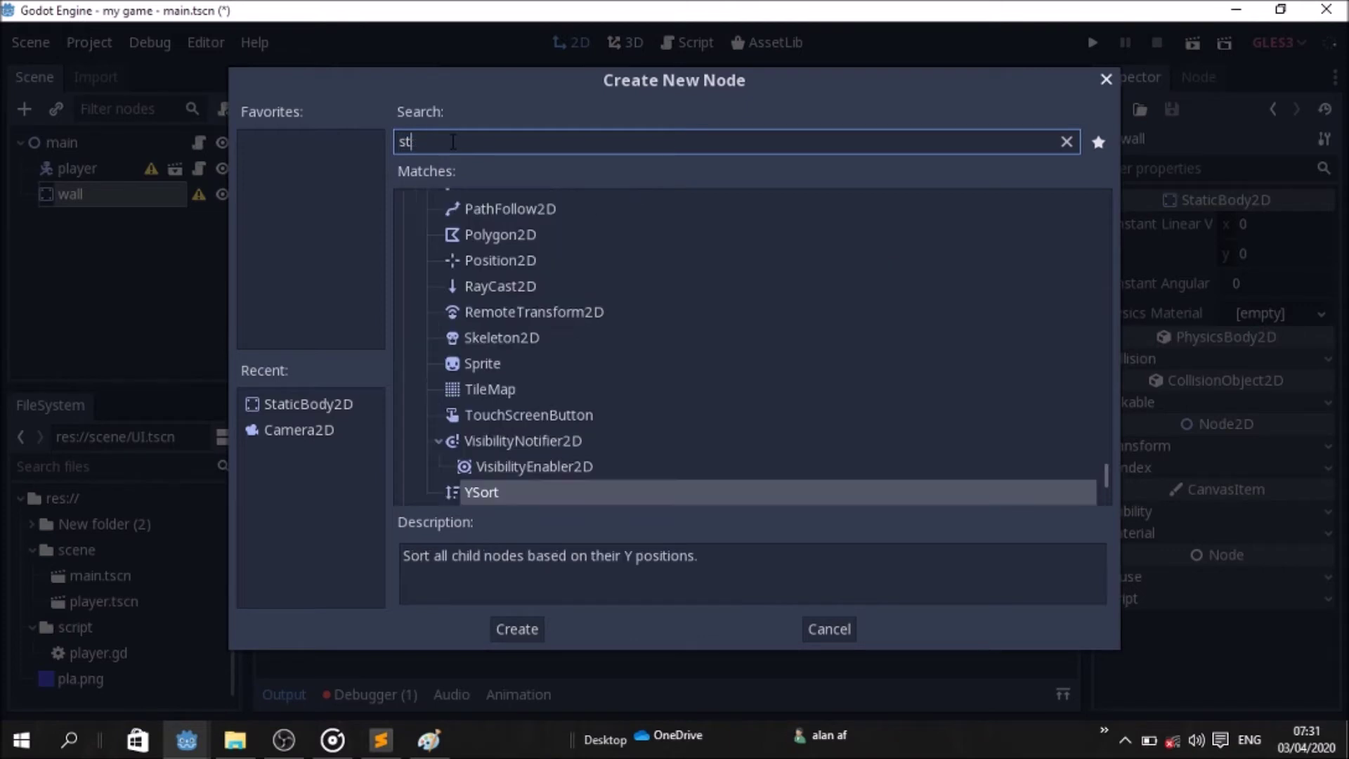
type("sp")
left_click(519, 209)
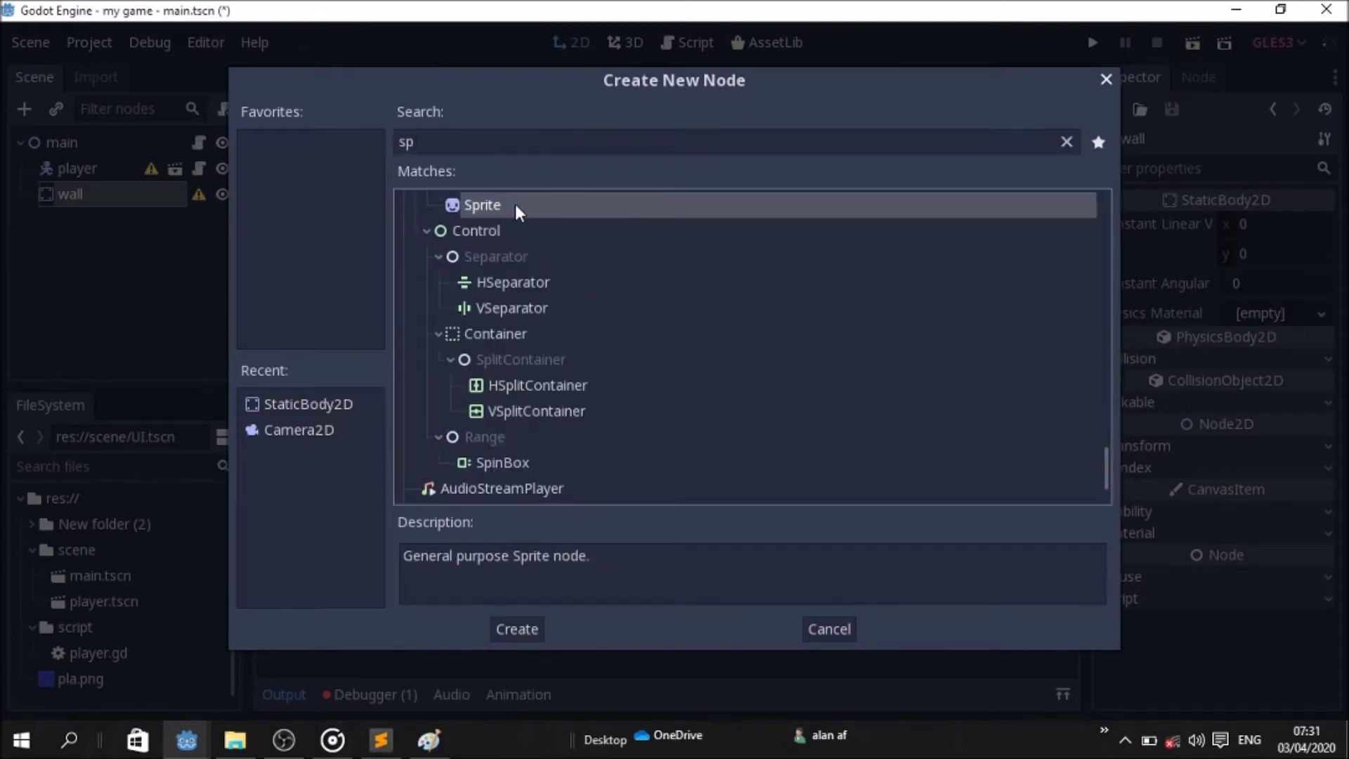
double_click(519, 209)
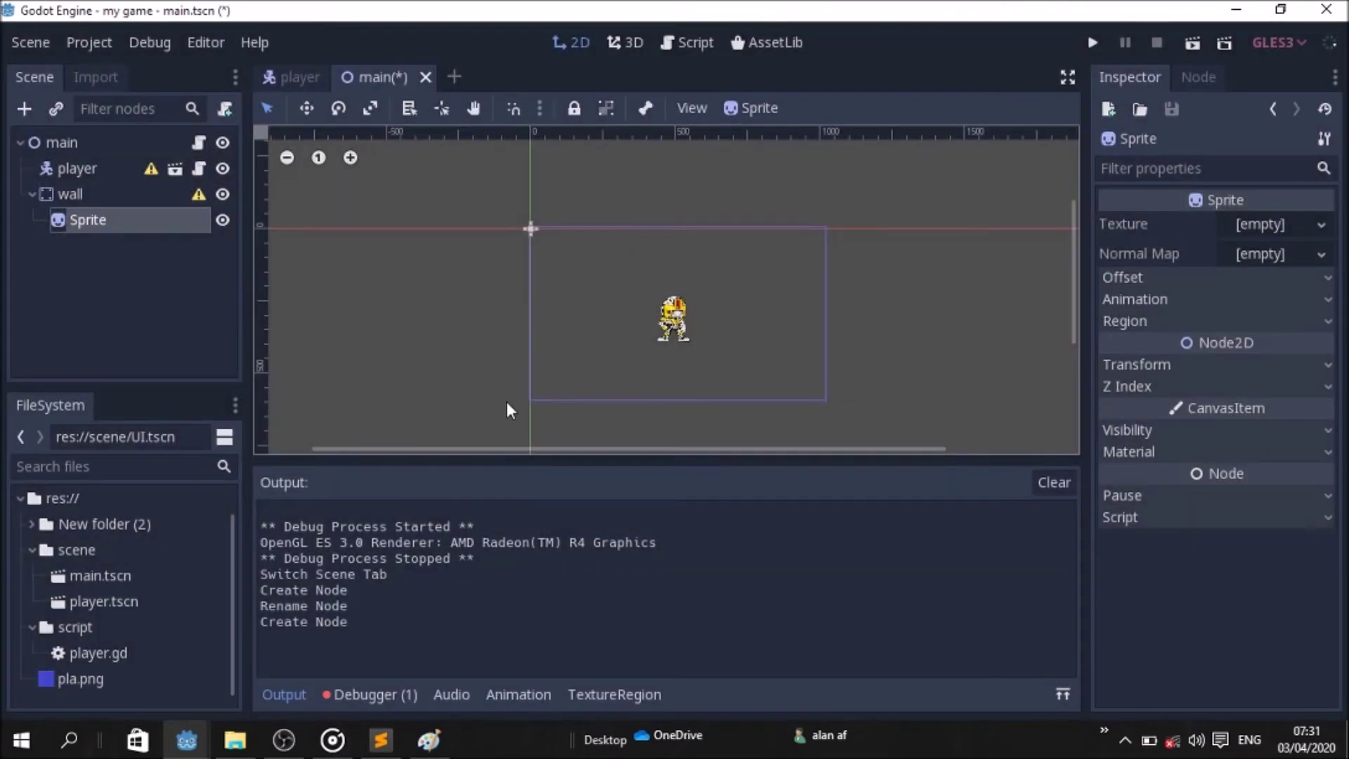
left_click(124, 218)
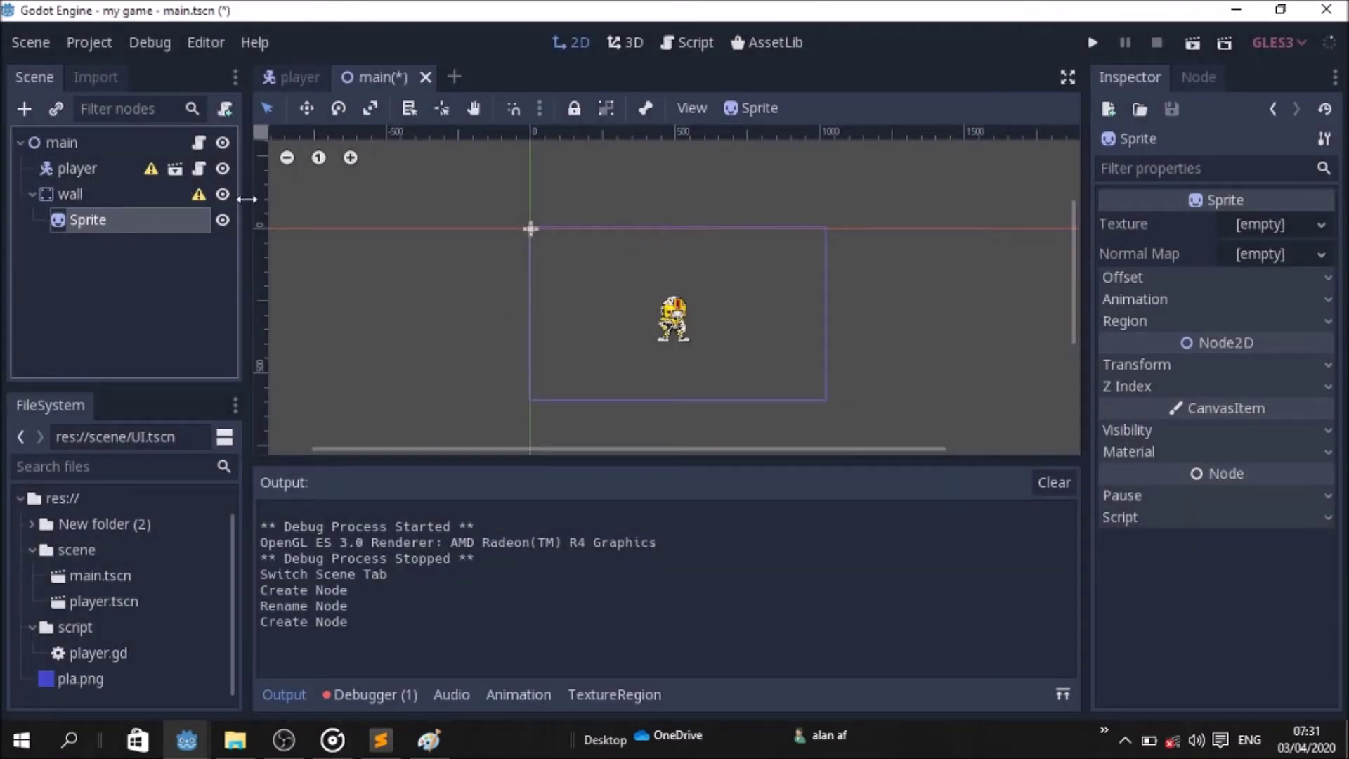
left_click(307, 73)
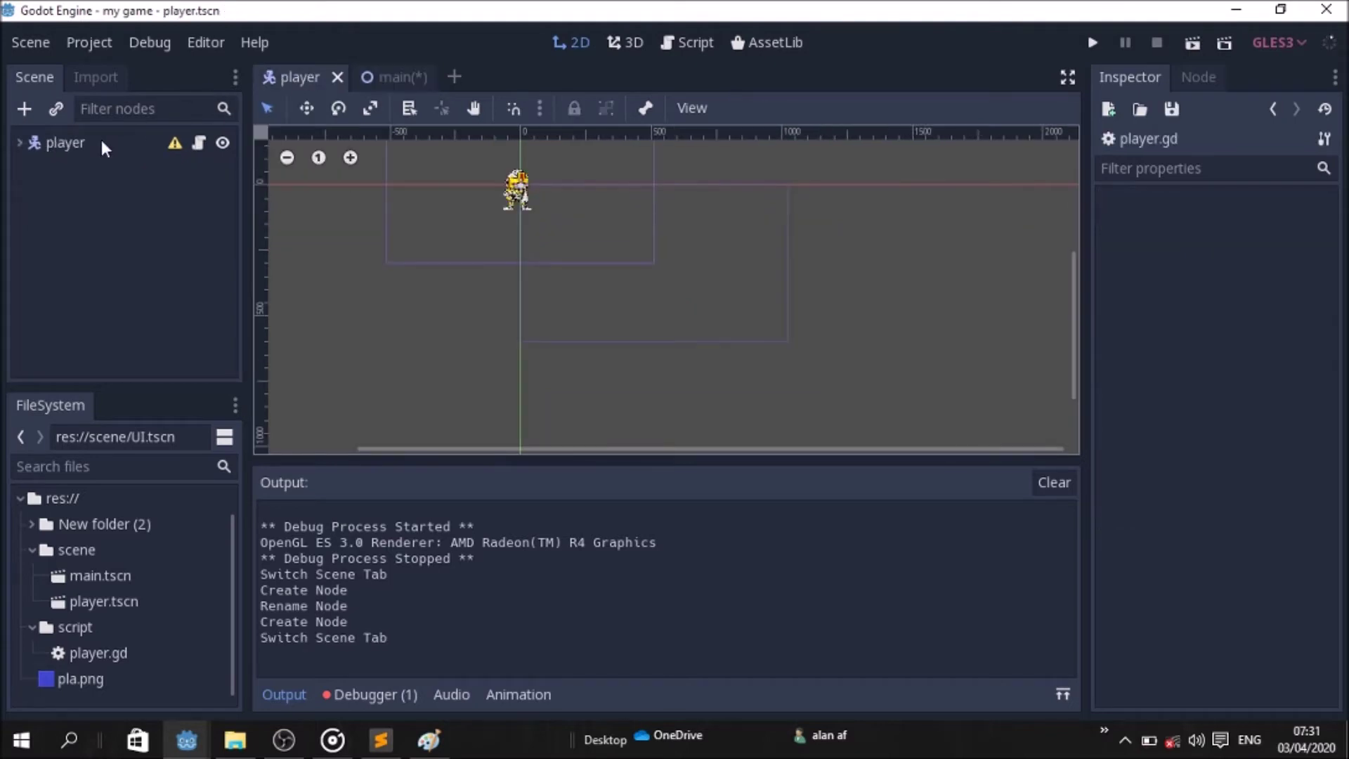
left_click(20, 143)
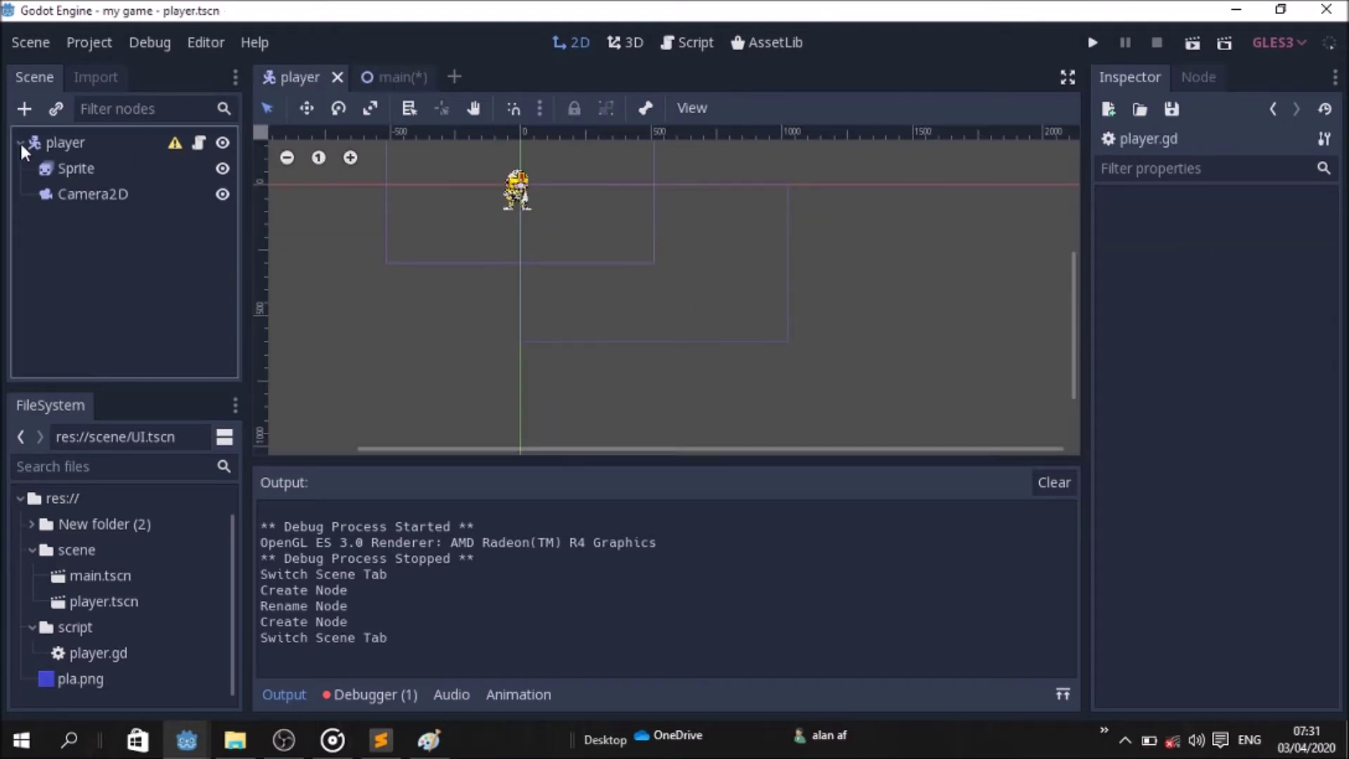
left_click(65, 171)
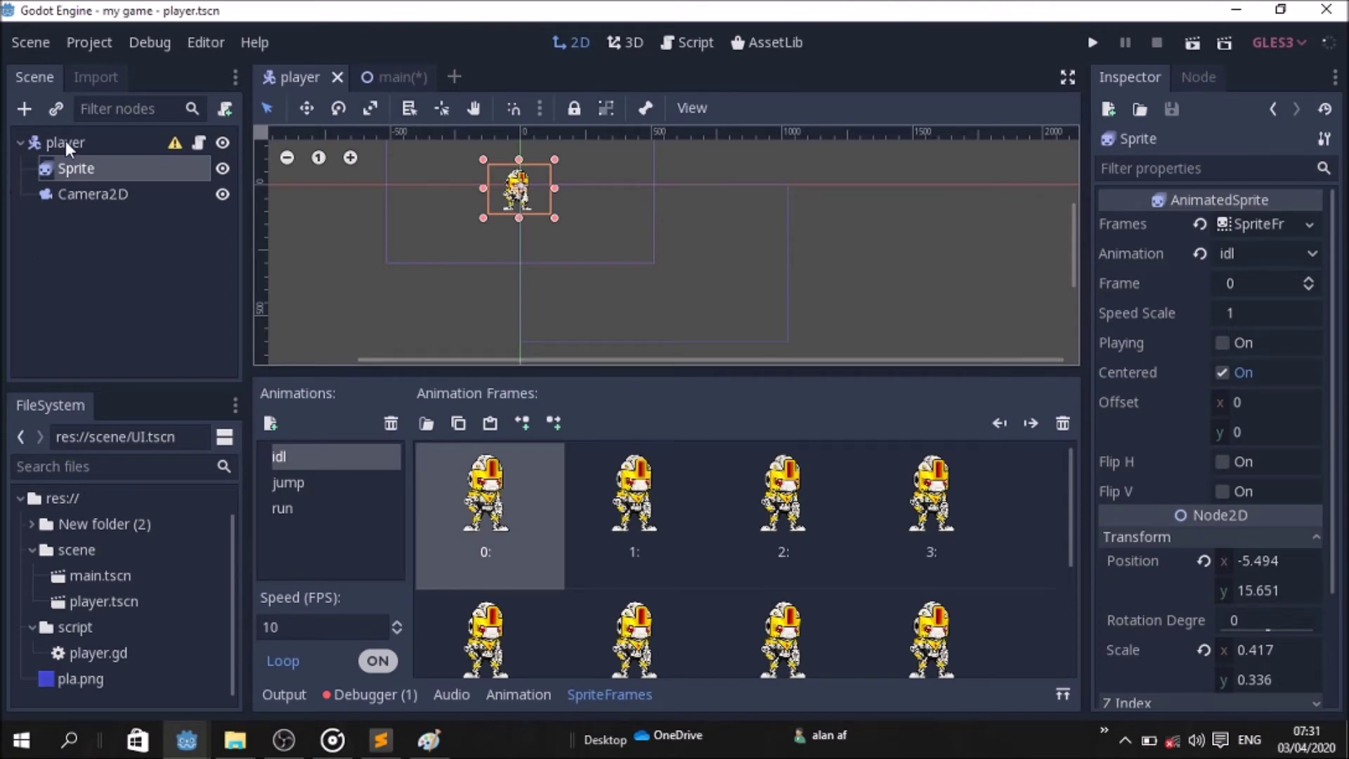
left_click(384, 79)
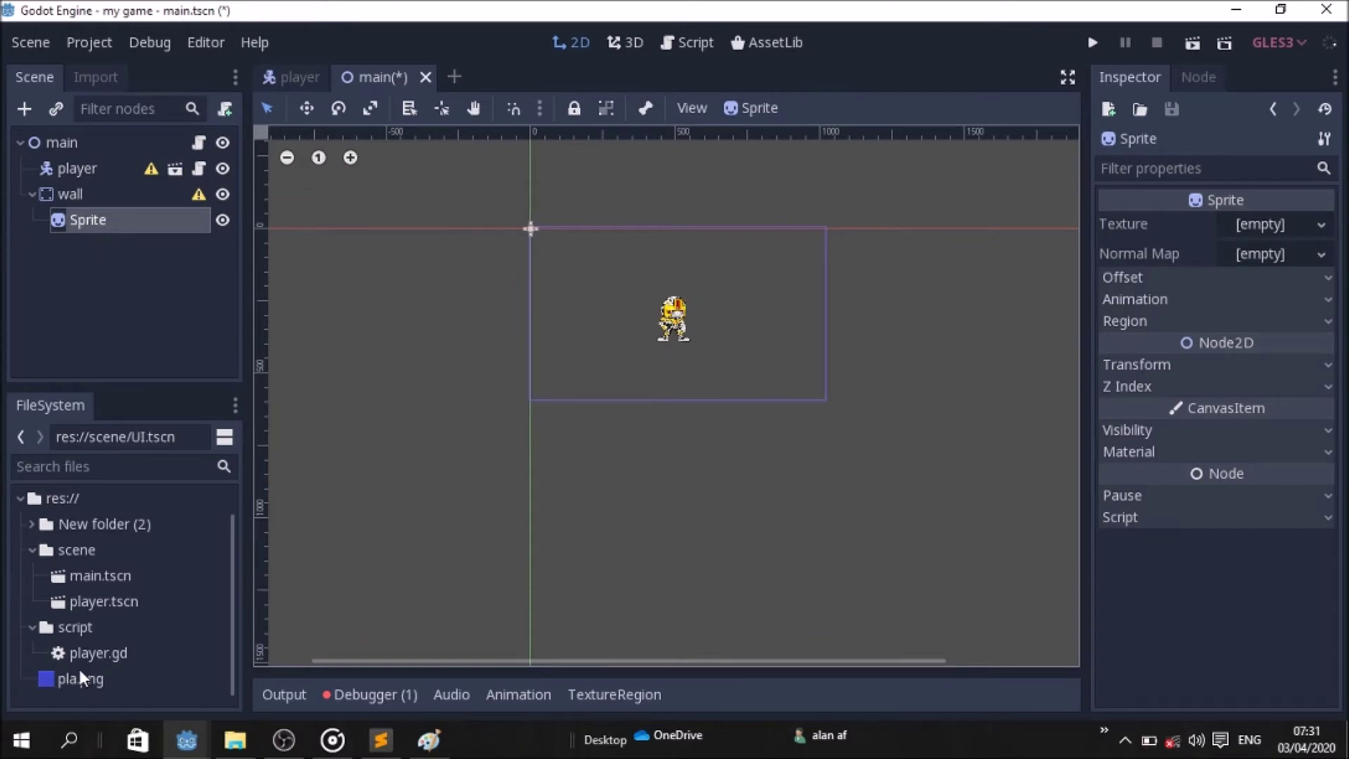
- Give the Sprite the pla.png texture and place the blue wall just below the raised player
left_click_drag(74, 677, 1254, 217)
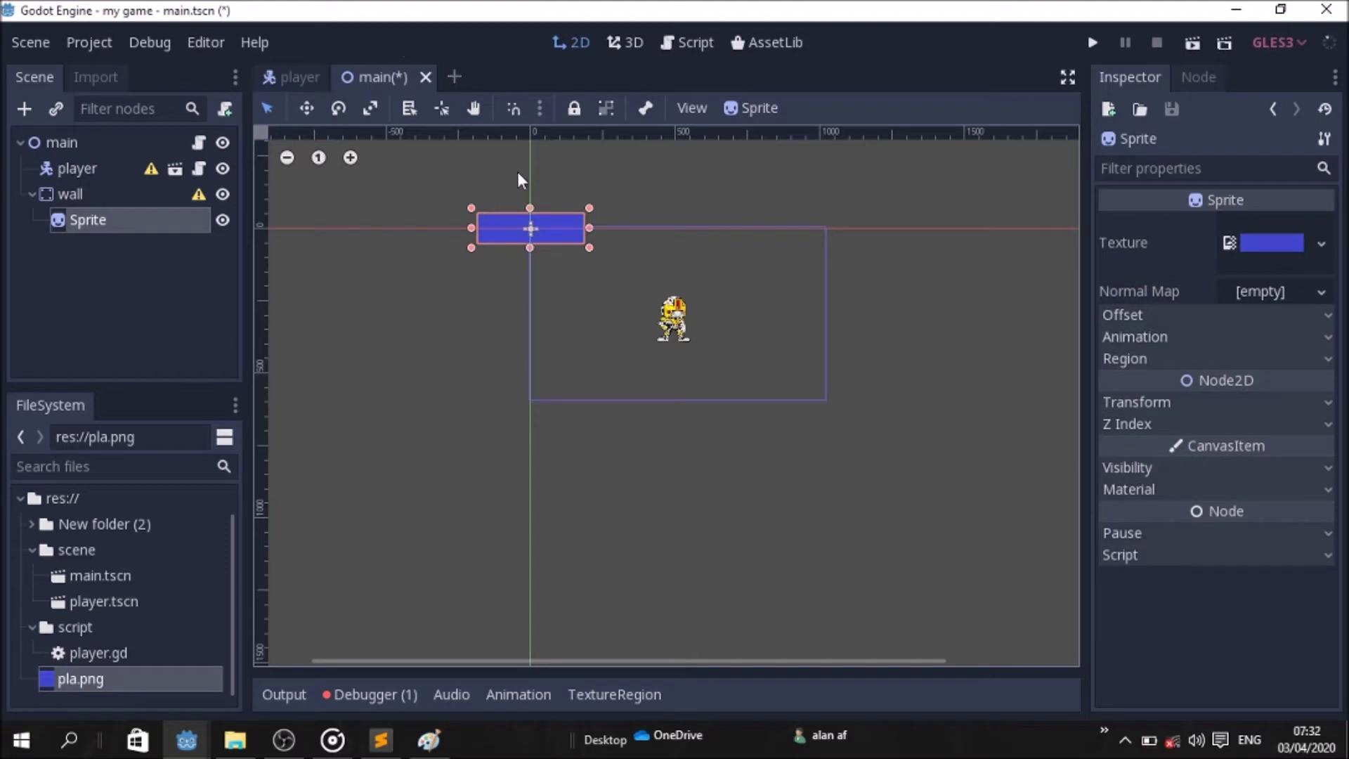
left_click_drag(532, 230, 673, 370)
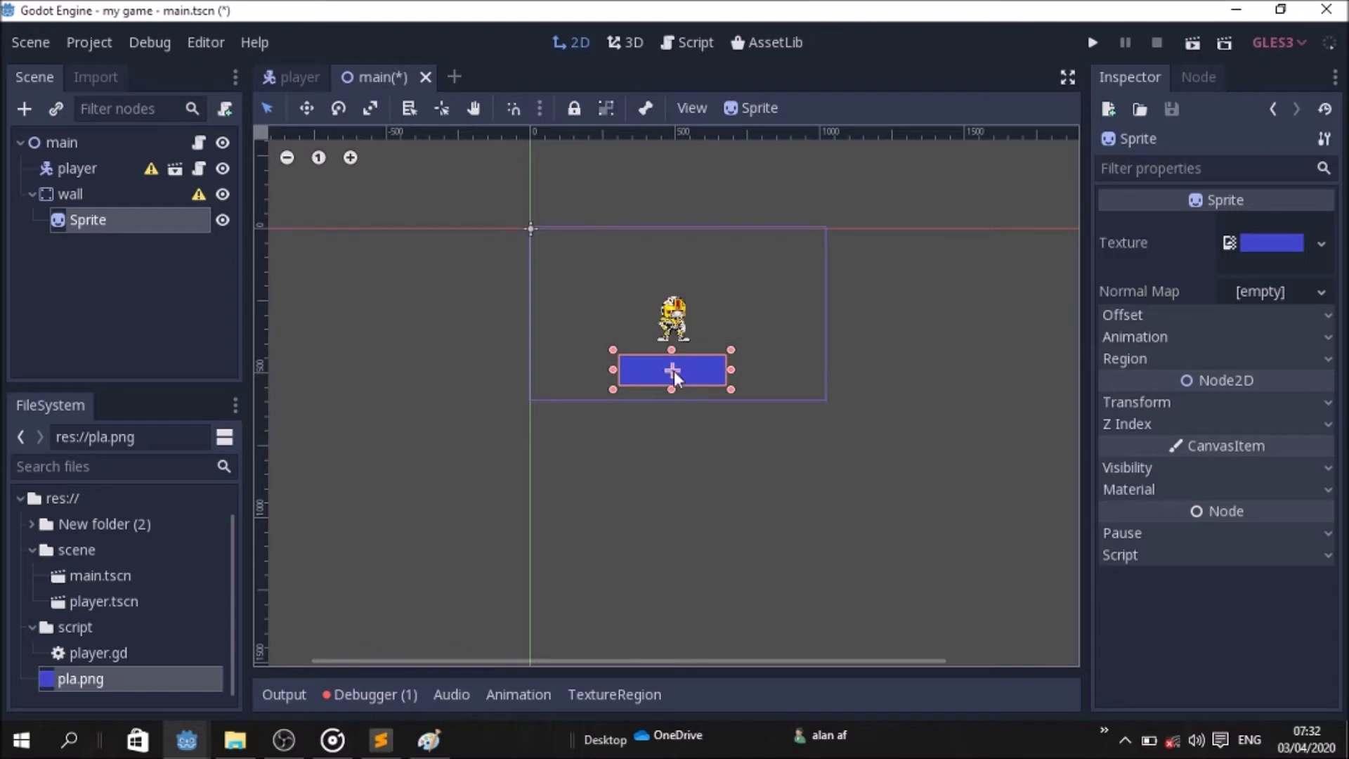
left_click(673, 321)
left_click_drag(674, 314, 678, 283)
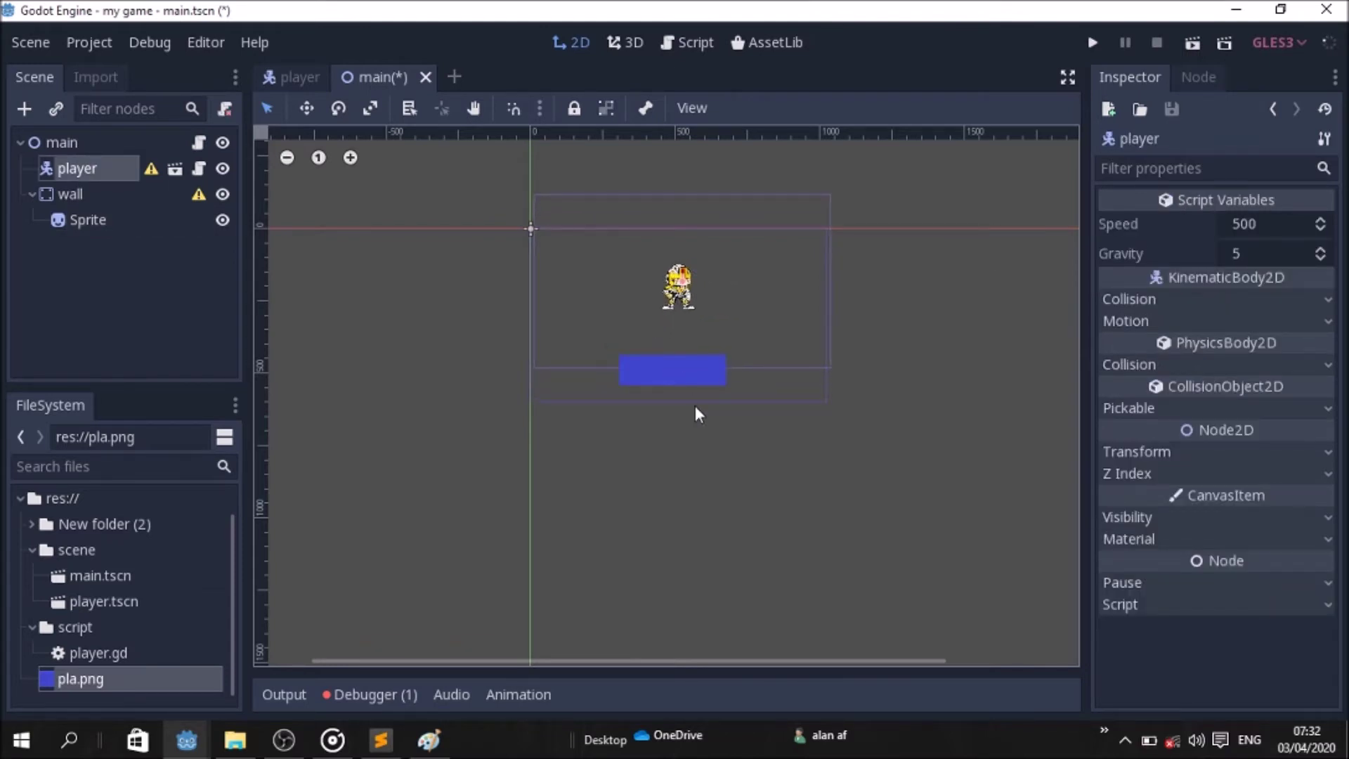
left_click_drag(698, 373, 709, 379)
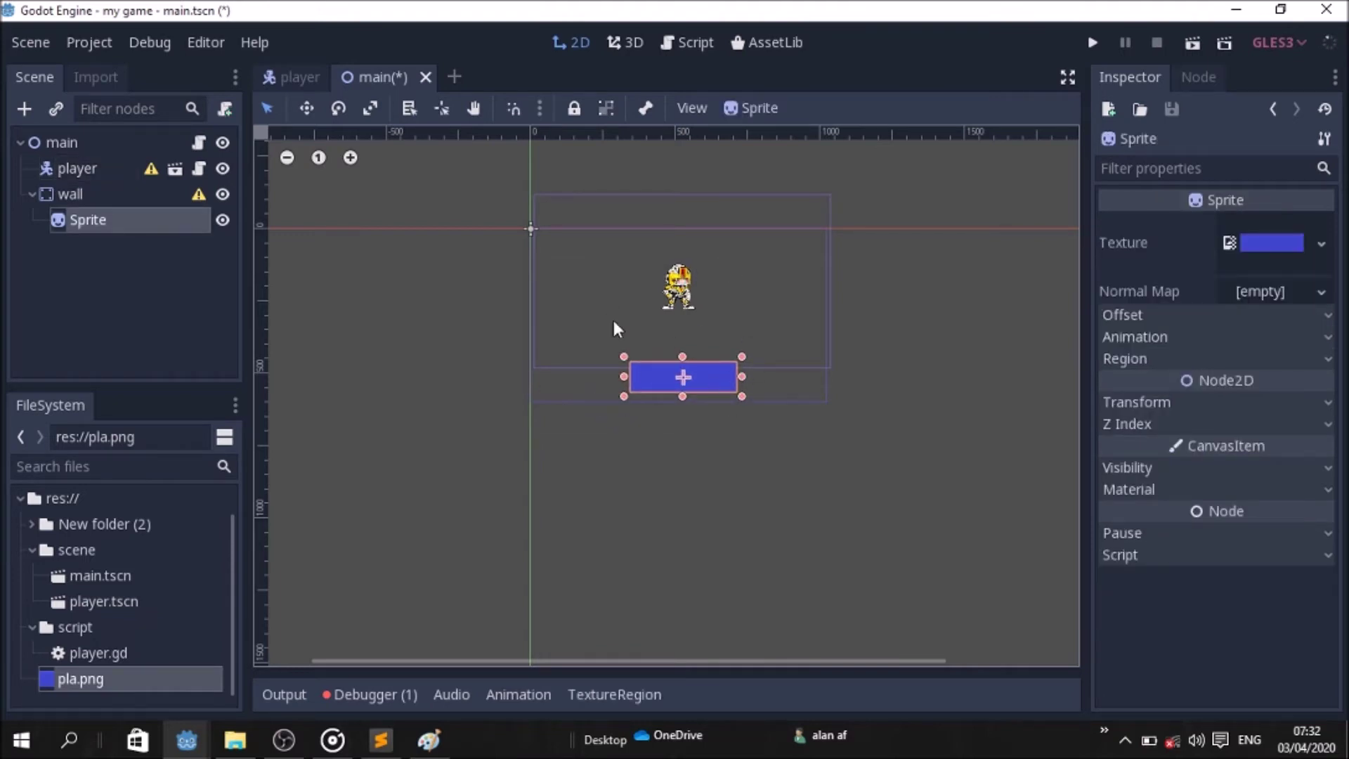
left_click(509, 382)
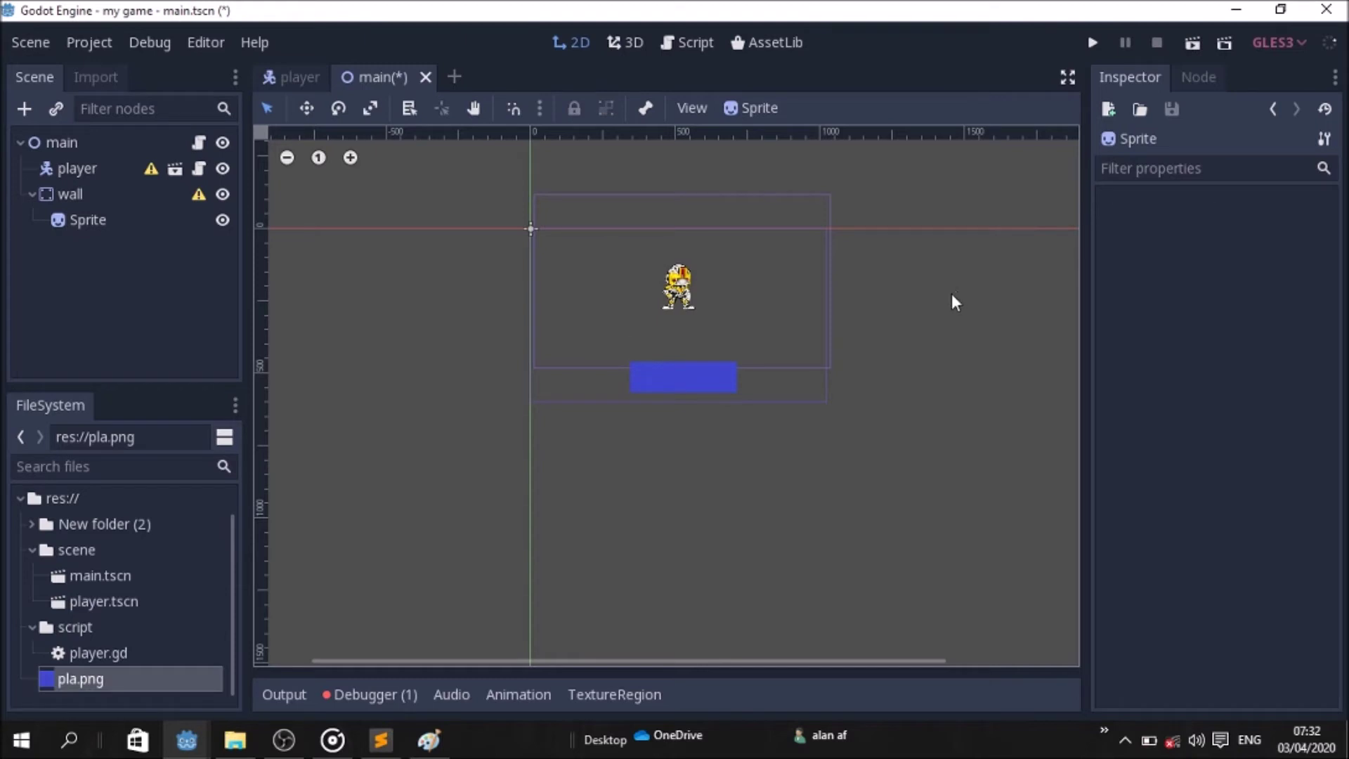
- Play the main scene, watch the player fall through the wall, close the game and collapse wall
left_click(1093, 43)
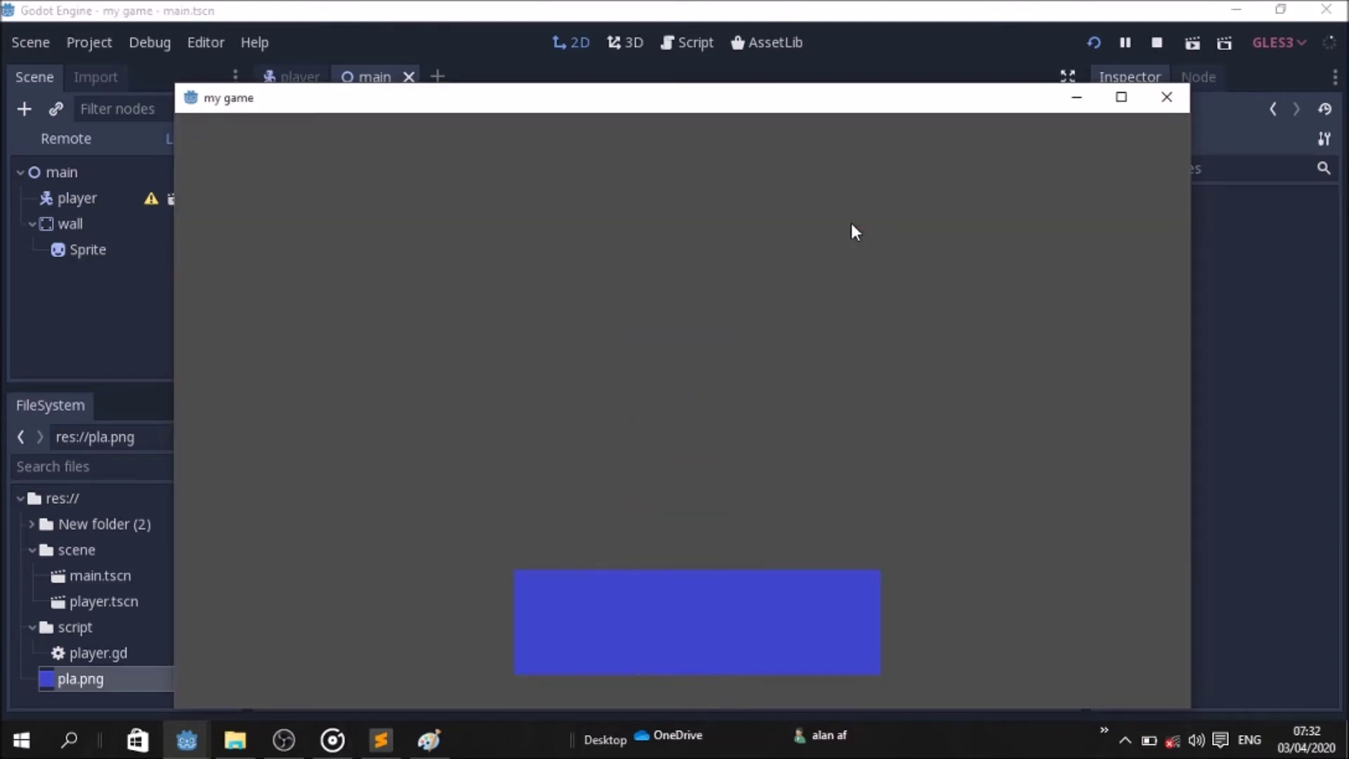
left_click(1171, 107)
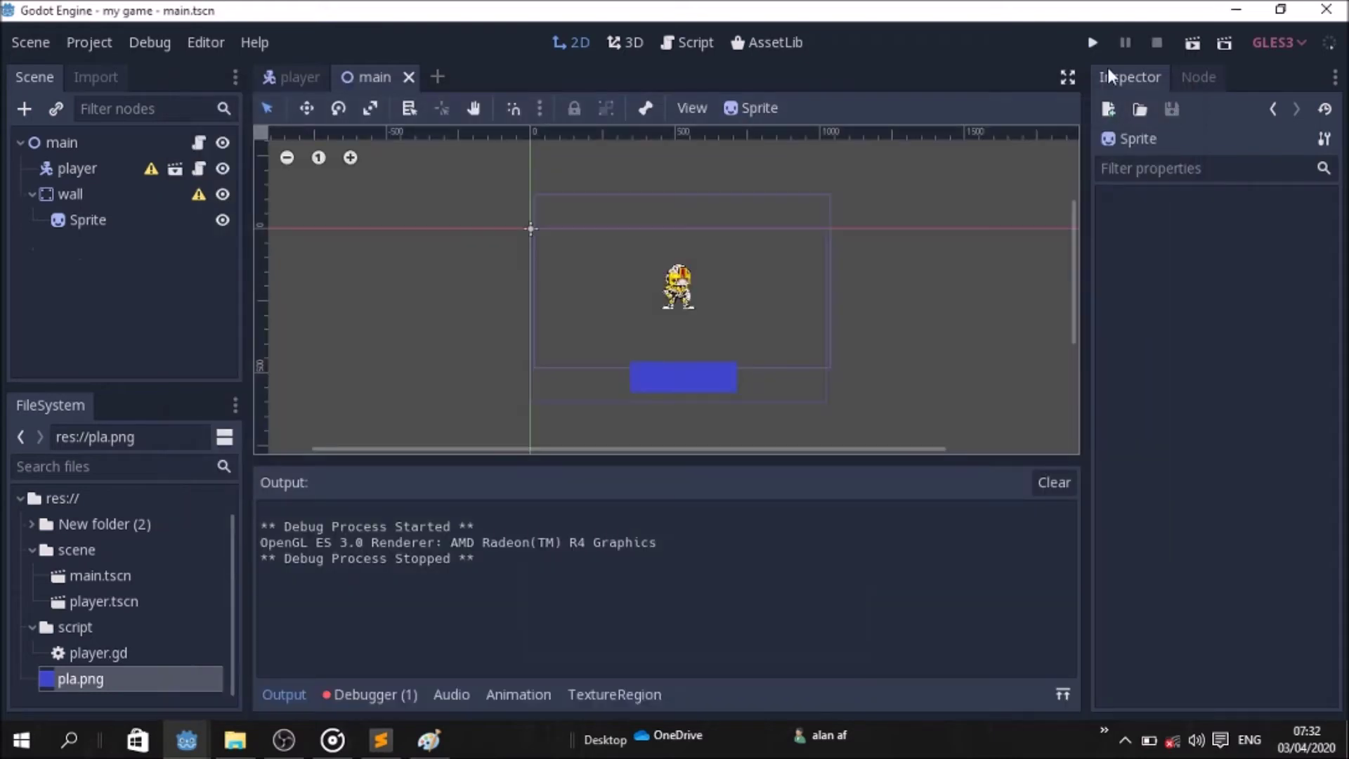
left_click(1089, 44)
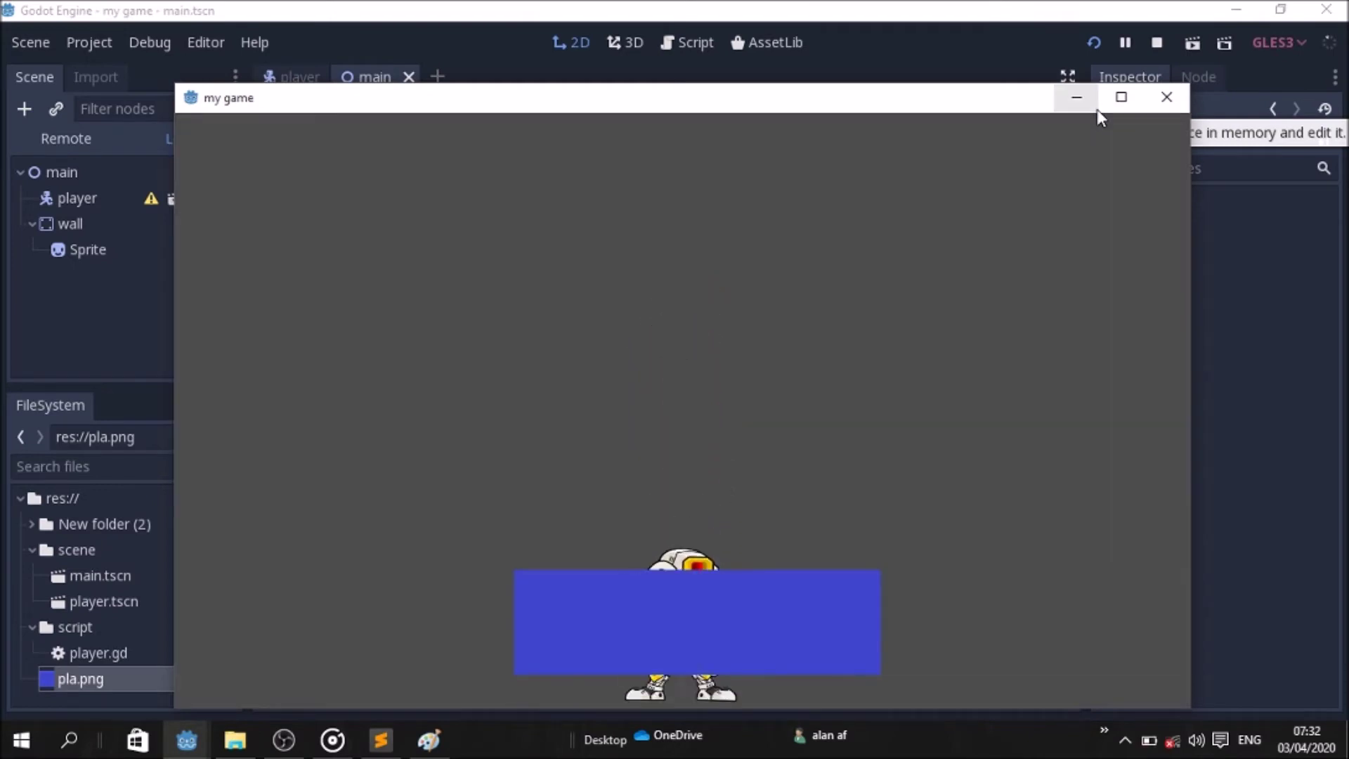
left_click(1167, 97)
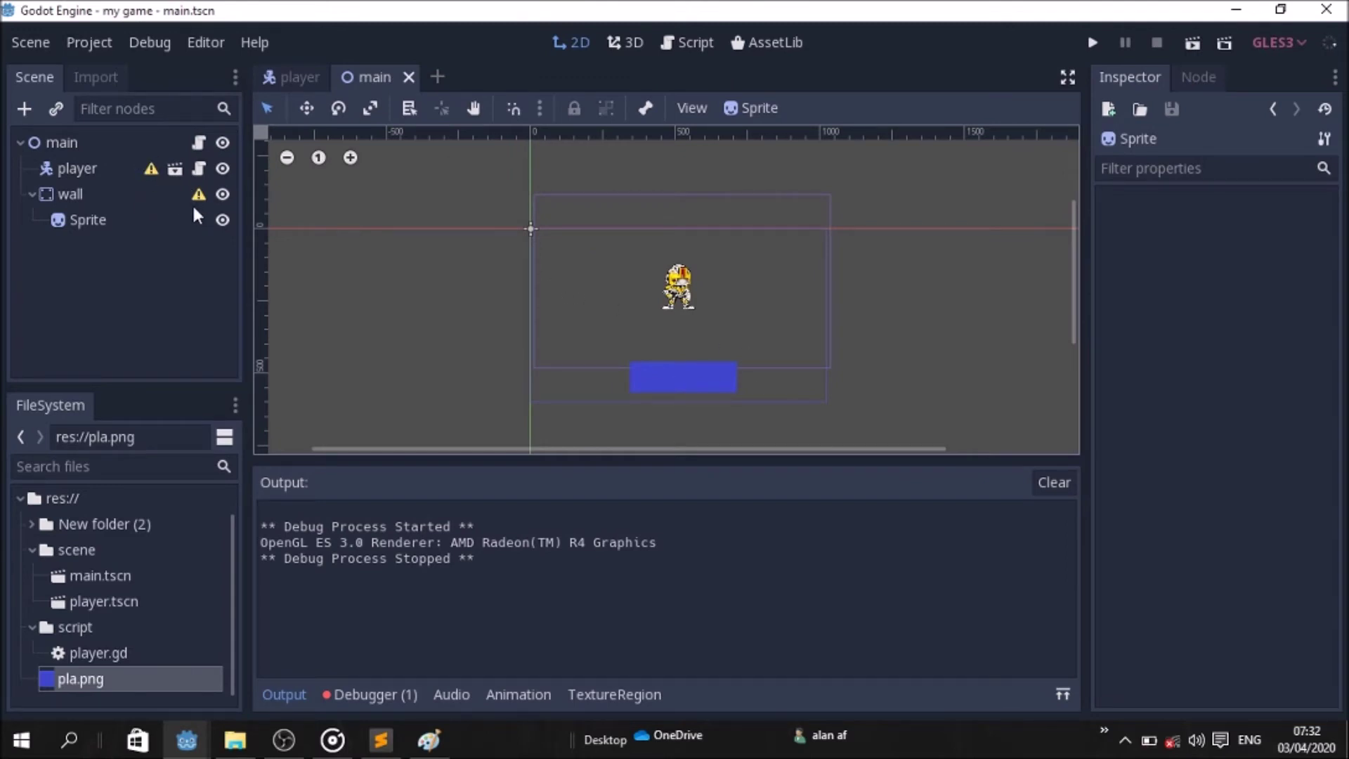
left_click(31, 195)
- Dismiss the player node's warning, open the player scene and select the player node
left_click(154, 171)
left_click(671, 419)
left_click(288, 77)
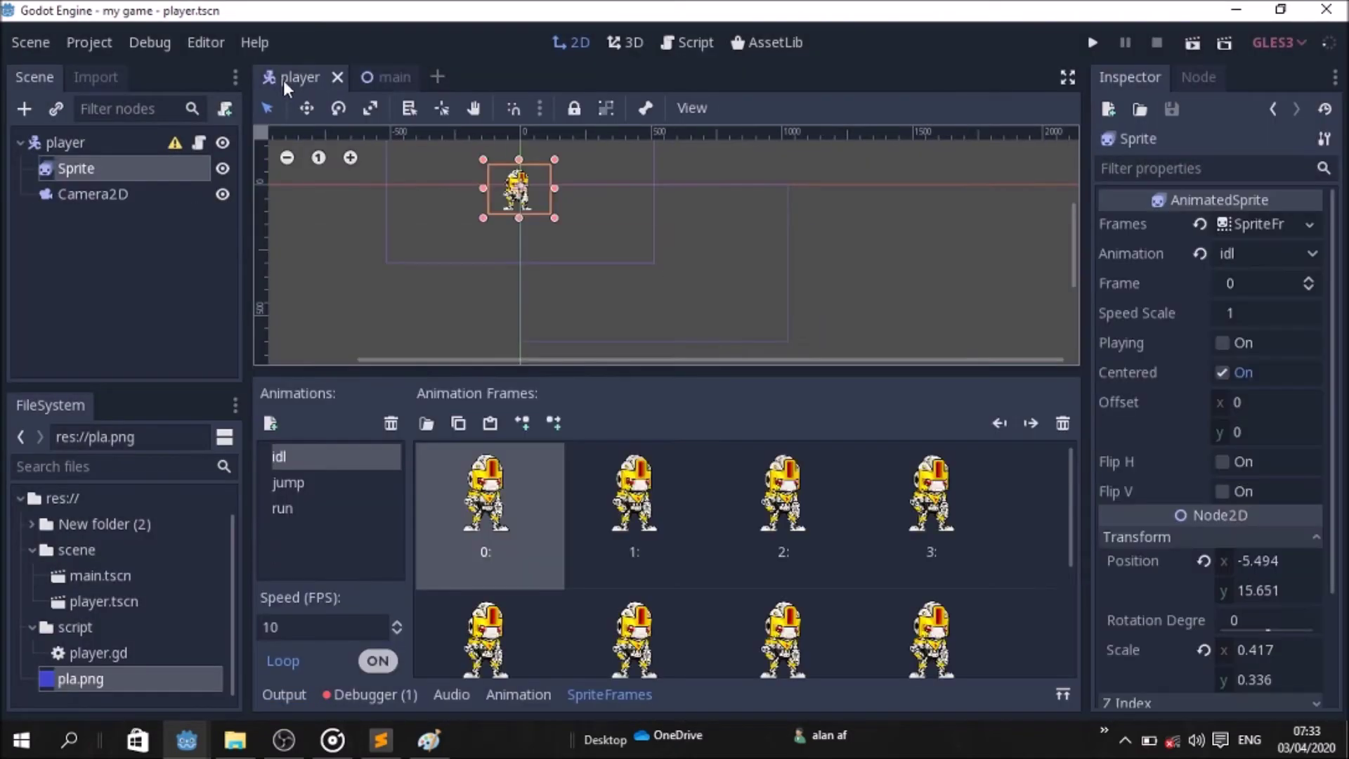
left_click(48, 146)
- Search 'coll' and create a CollisionShape2D under player
left_click(25, 109)
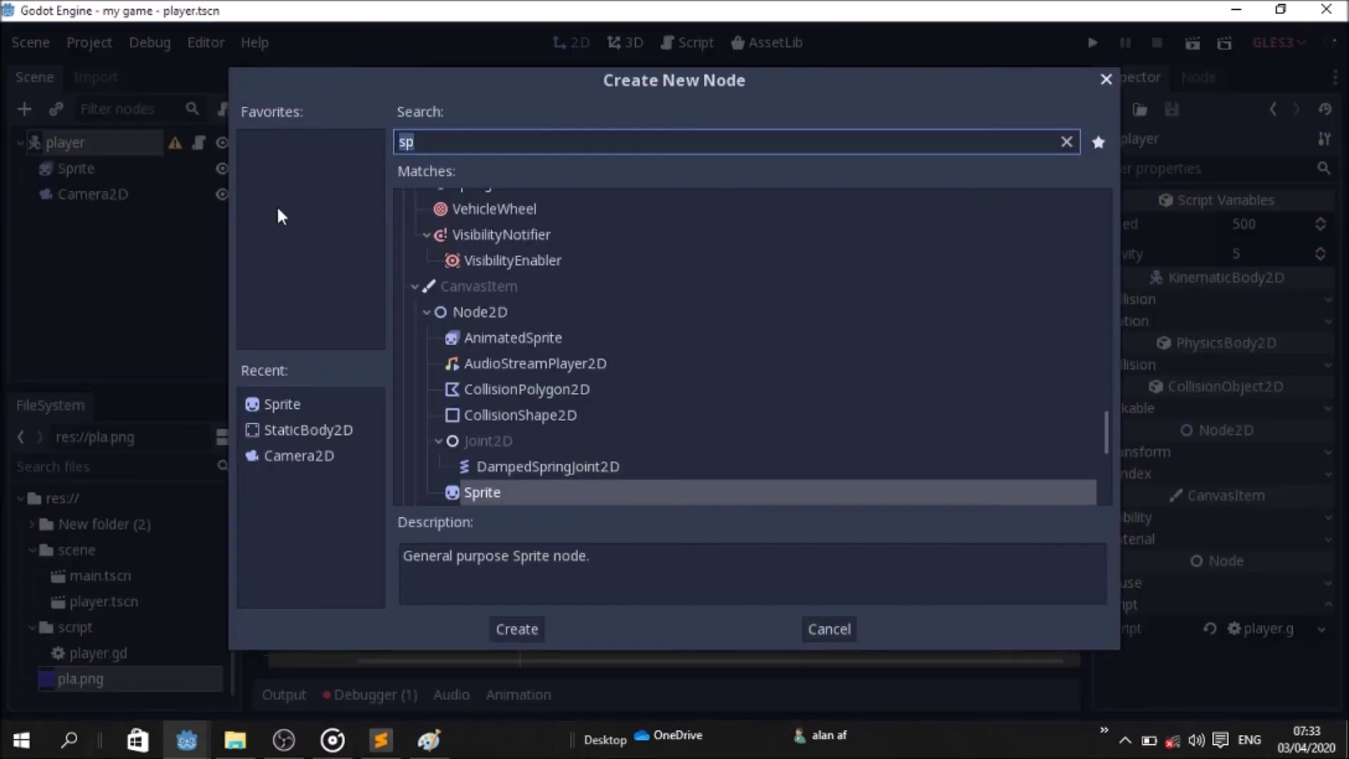
key("BackSpace")
type("col")
key("BackSpace")
key("BackSpace")
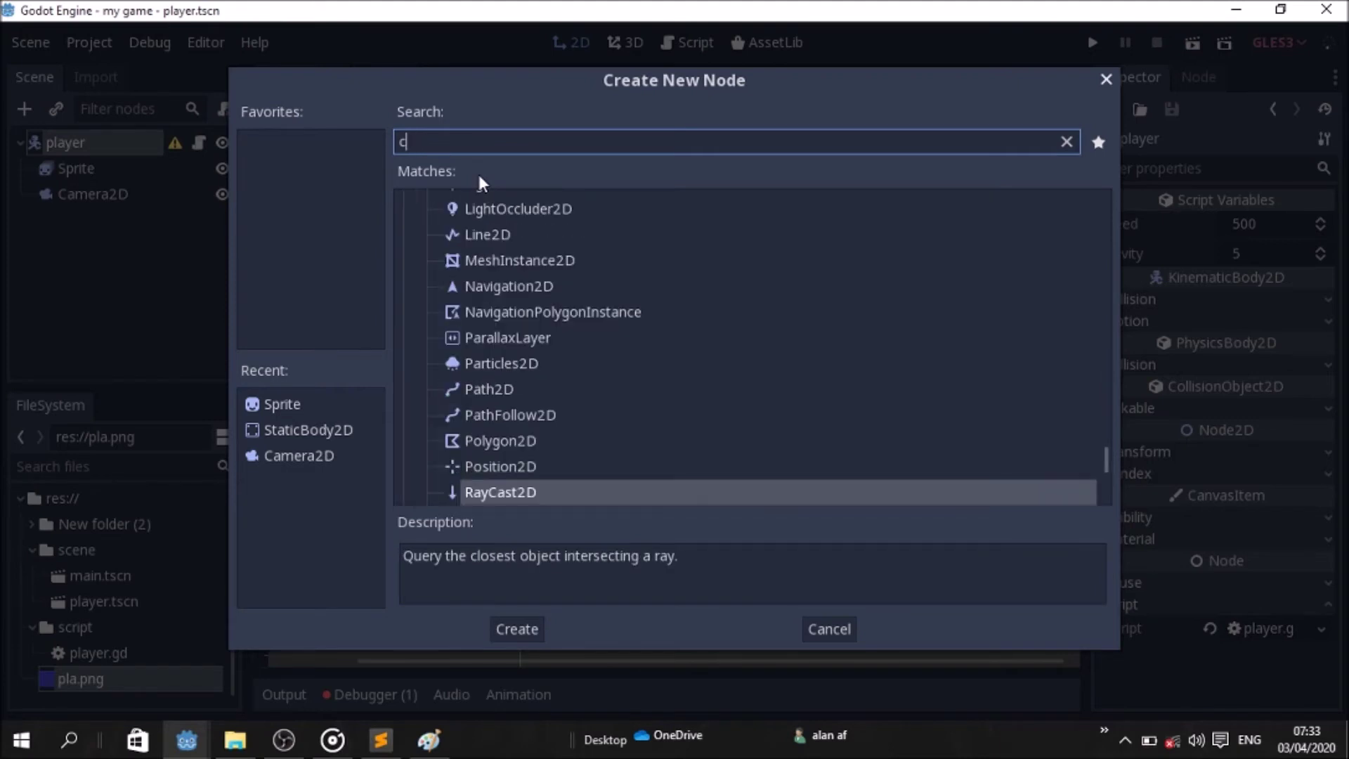
type("oll")
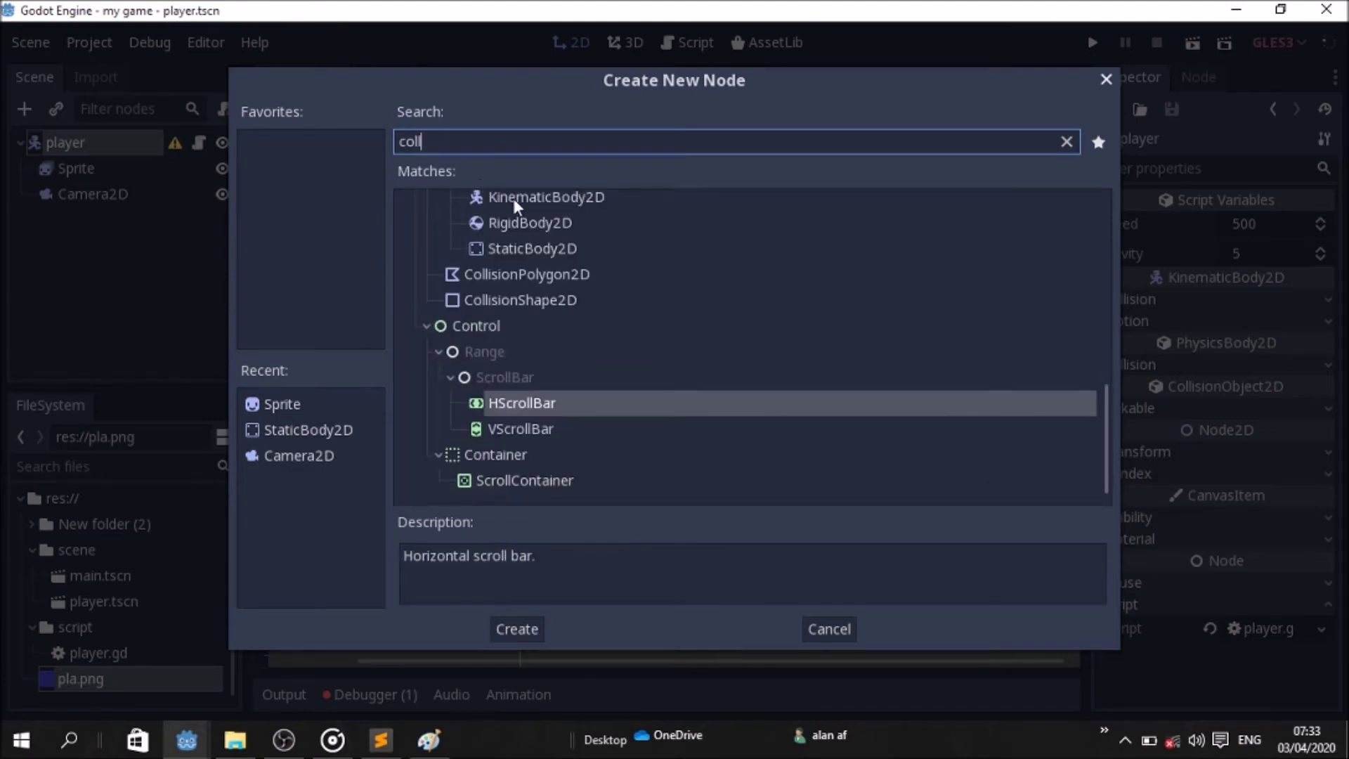
double_click(560, 304)
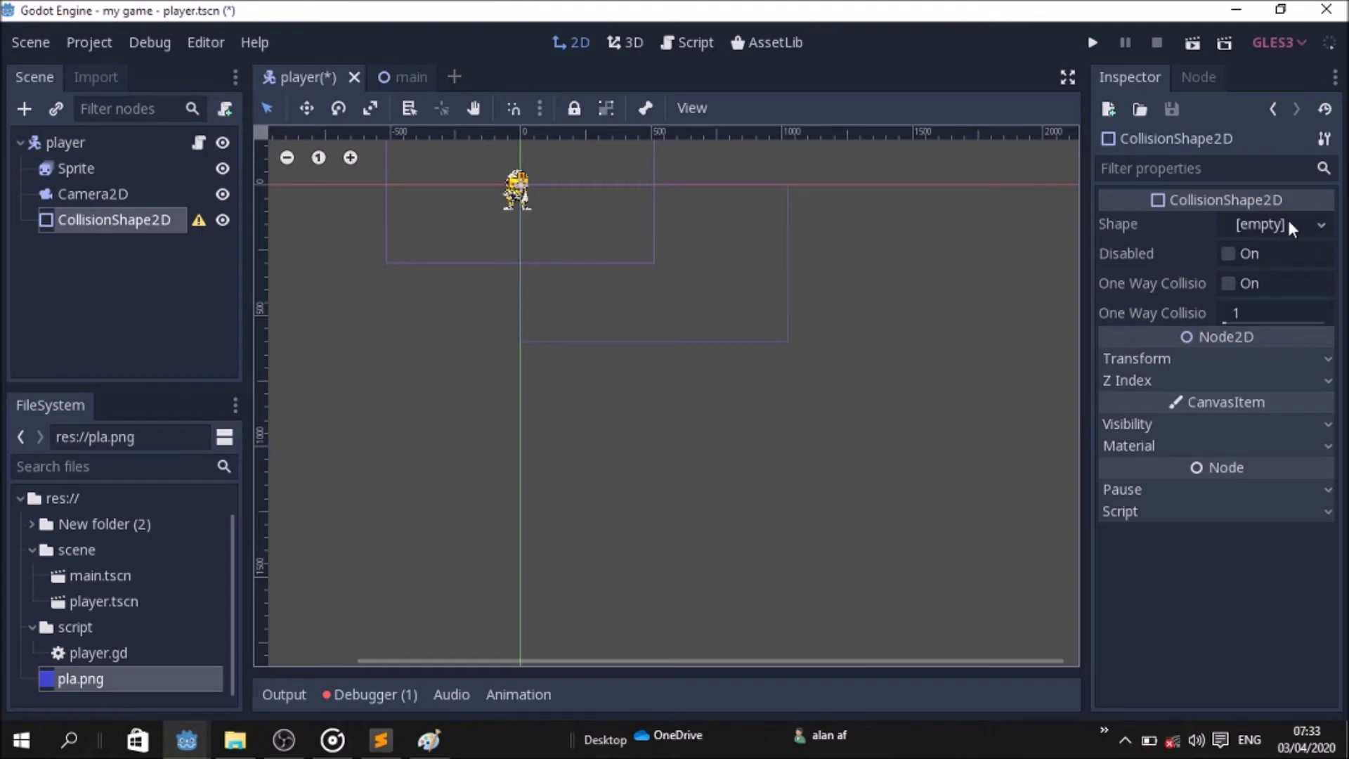
- Give the player's CollisionShape2D a new RectangleShape2D
double_click(112, 219)
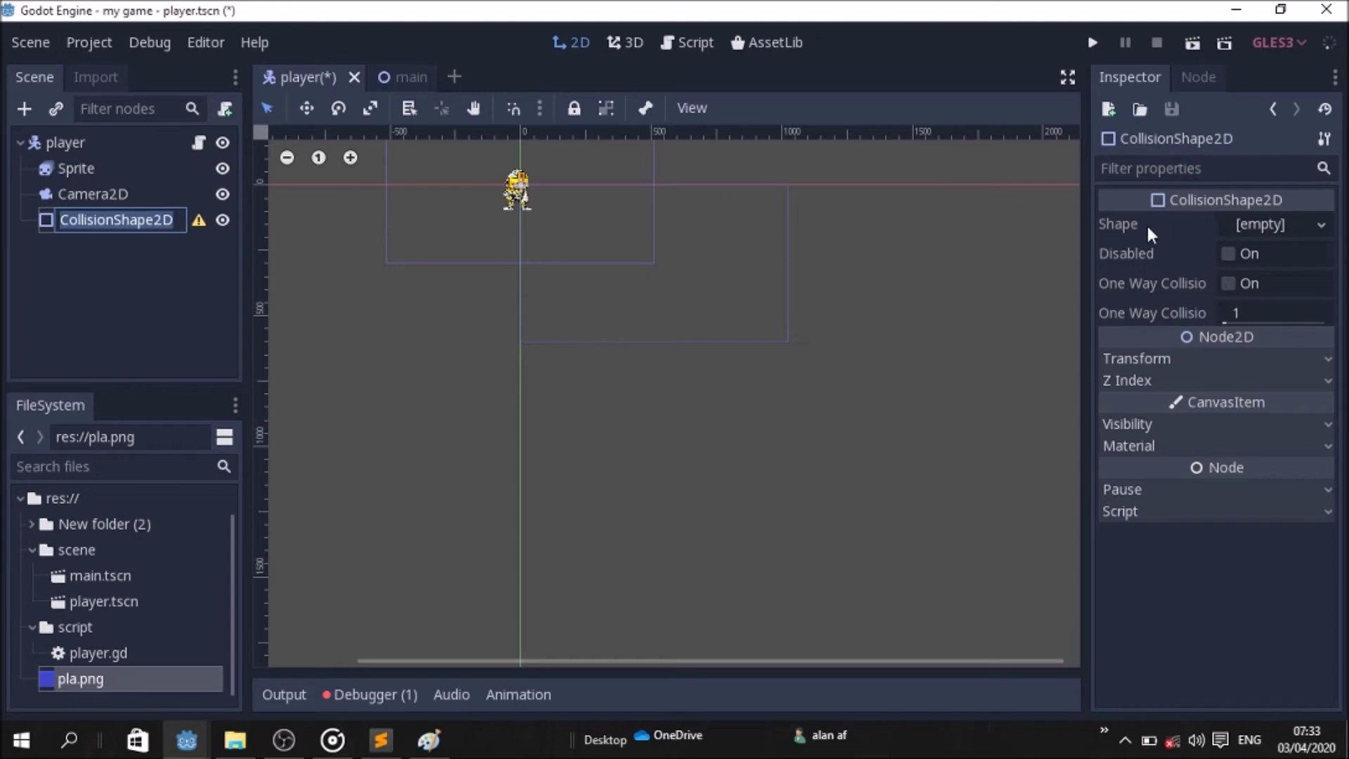
left_click(1307, 222)
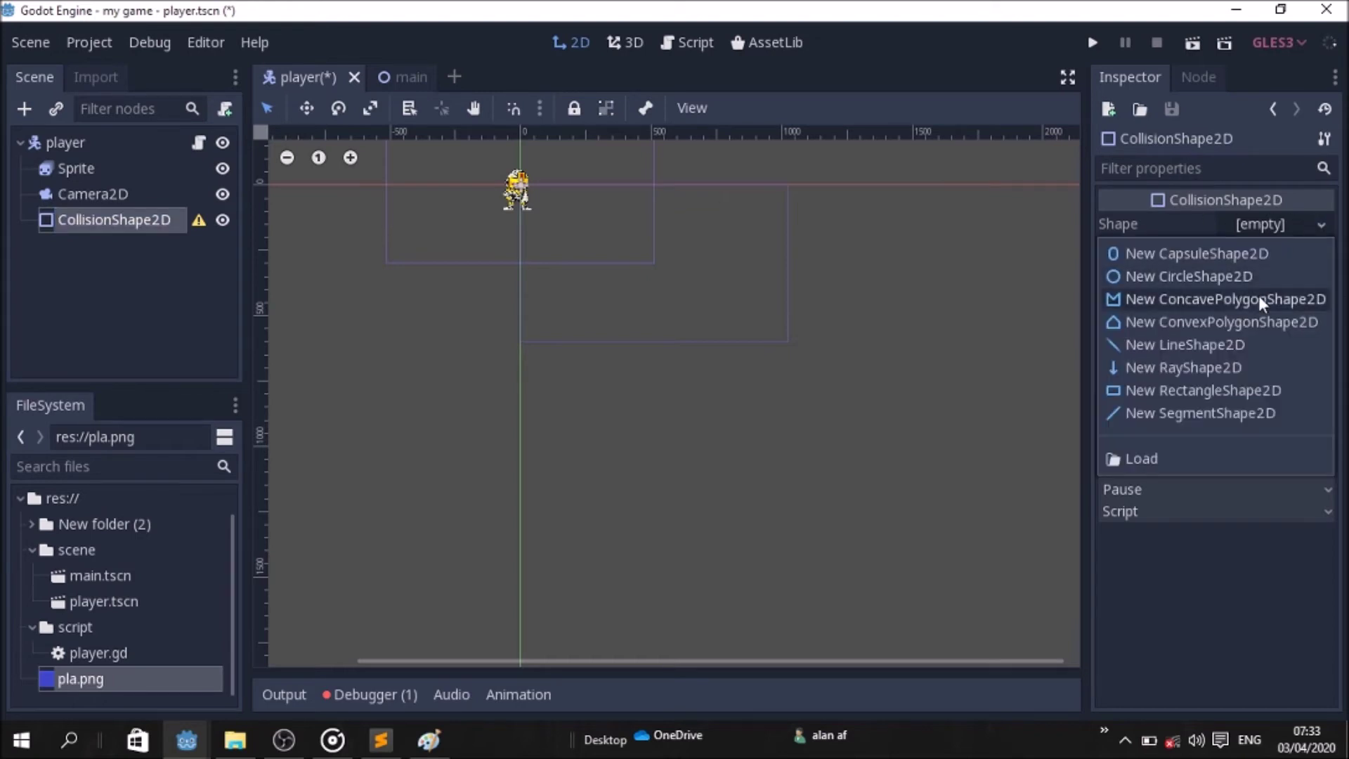
left_click(1234, 390)
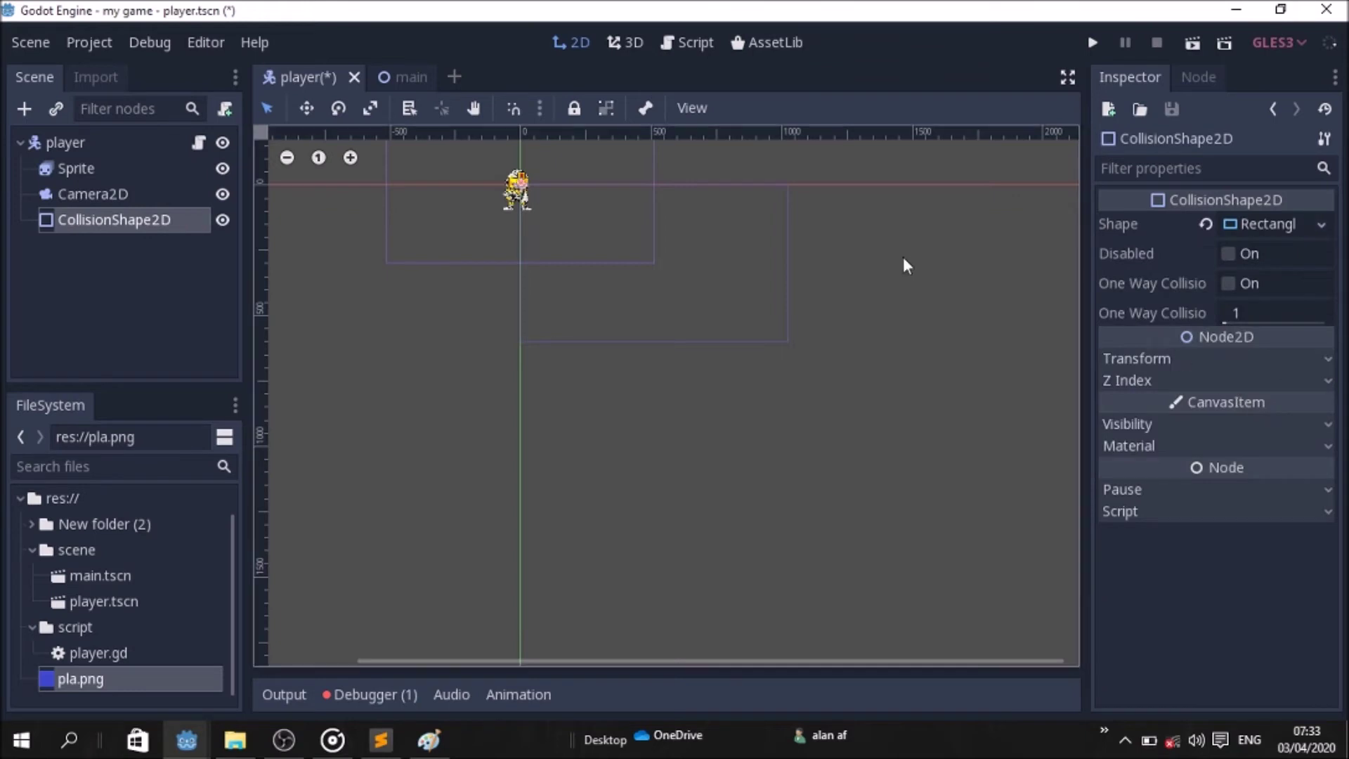
- Zoom in and nudge the robot sprite right and down to about 0.667, 20.052
scroll(520, 201, "up", 6)
scroll(522, 208, "up", 8)
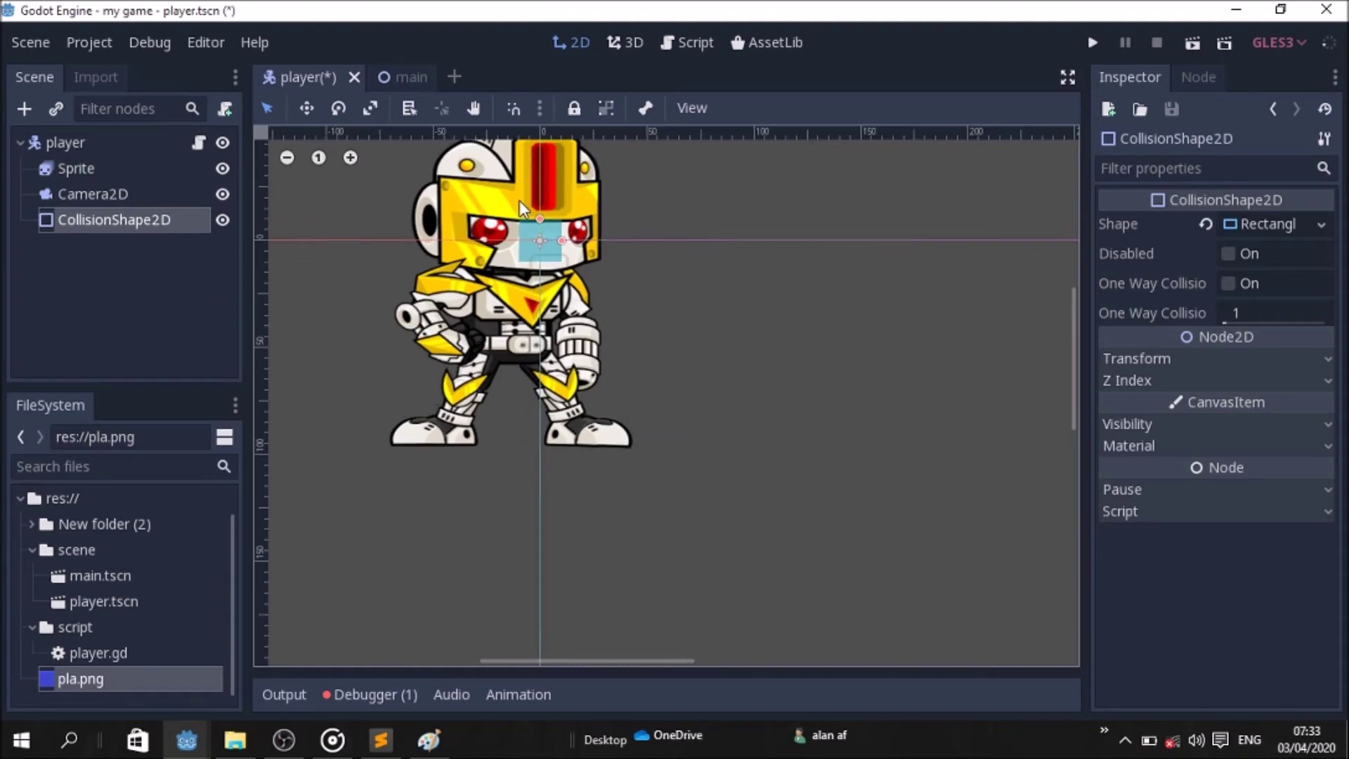
scroll(520, 200, "up", 1)
mouse_move(1076, 329)
left_mouse_down()
mouse_move(1081, 305)
mouse_move(1083, 327)
left_mouse_up()
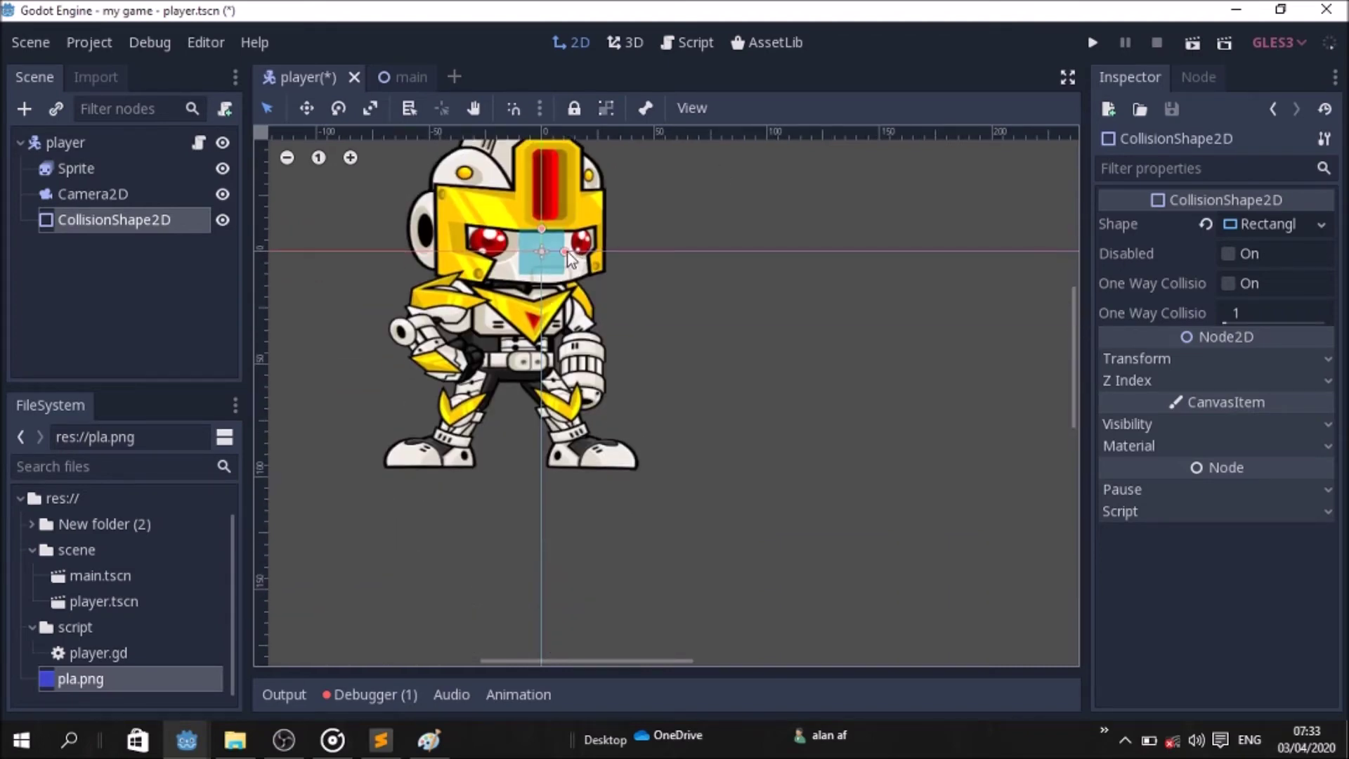
left_click_drag(566, 251, 629, 251)
mouse_move(542, 221)
left_mouse_down()
mouse_move(571, 232)
mouse_move(555, 232)
left_mouse_up()
scroll(627, 262, "down", 5)
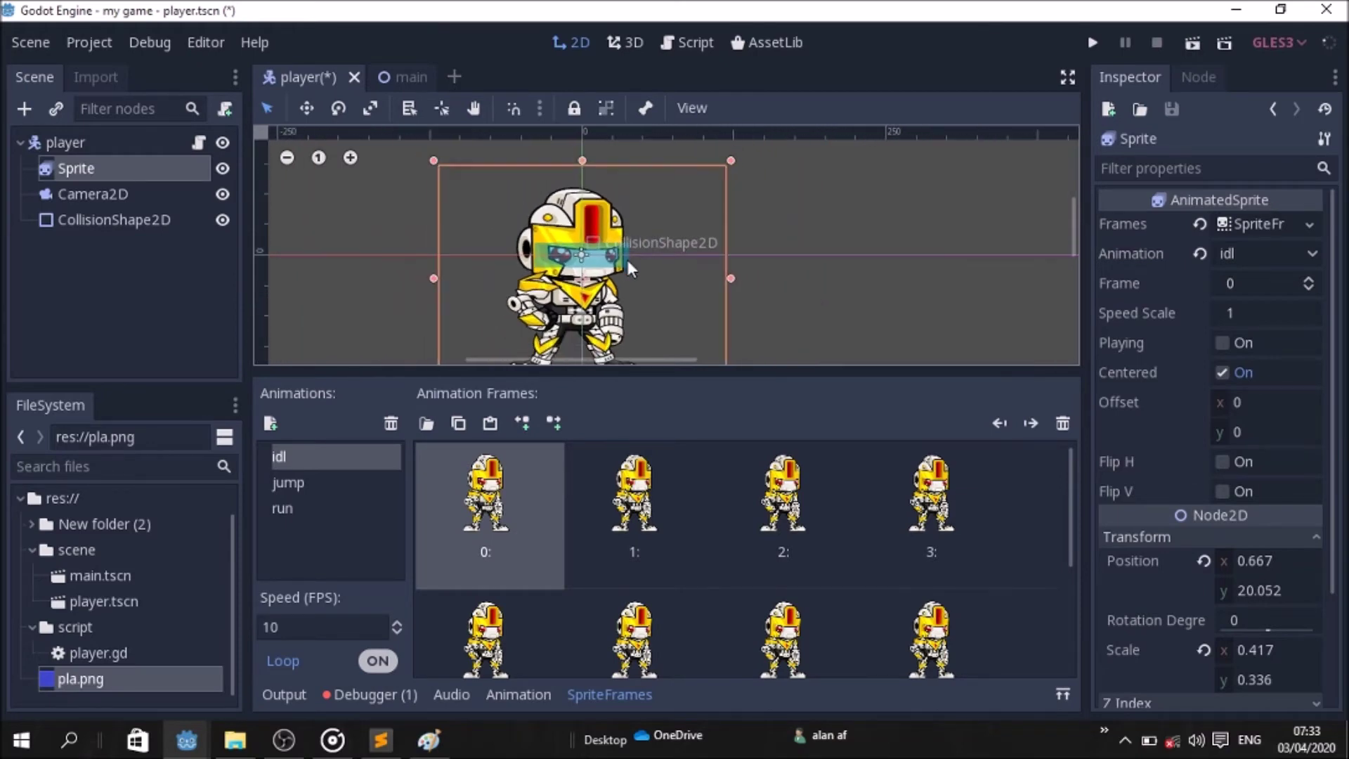
- Resize and move the player's collision rectangle to fit the robot's width and head-to-feet height
left_click(592, 246)
left_click_drag(580, 245, 579, 171)
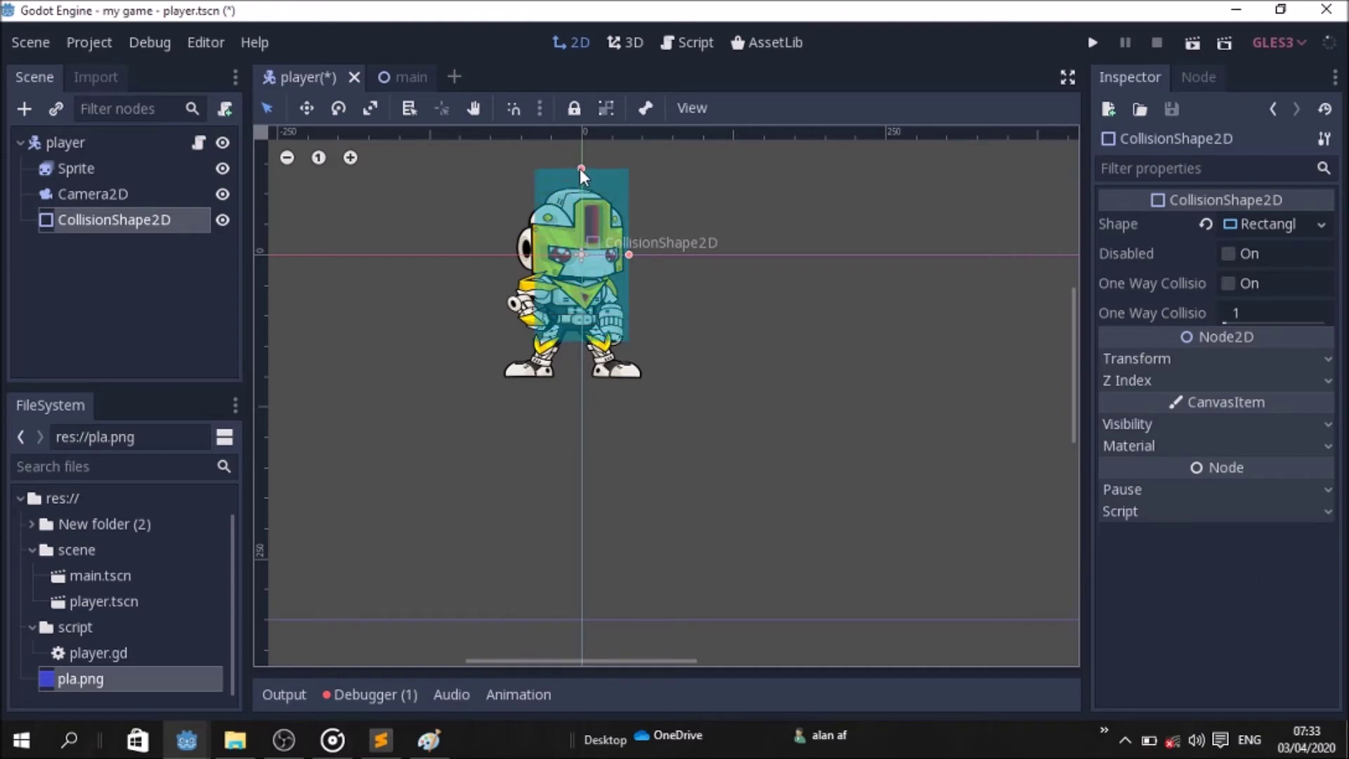
left_click_drag(583, 255, 632, 290)
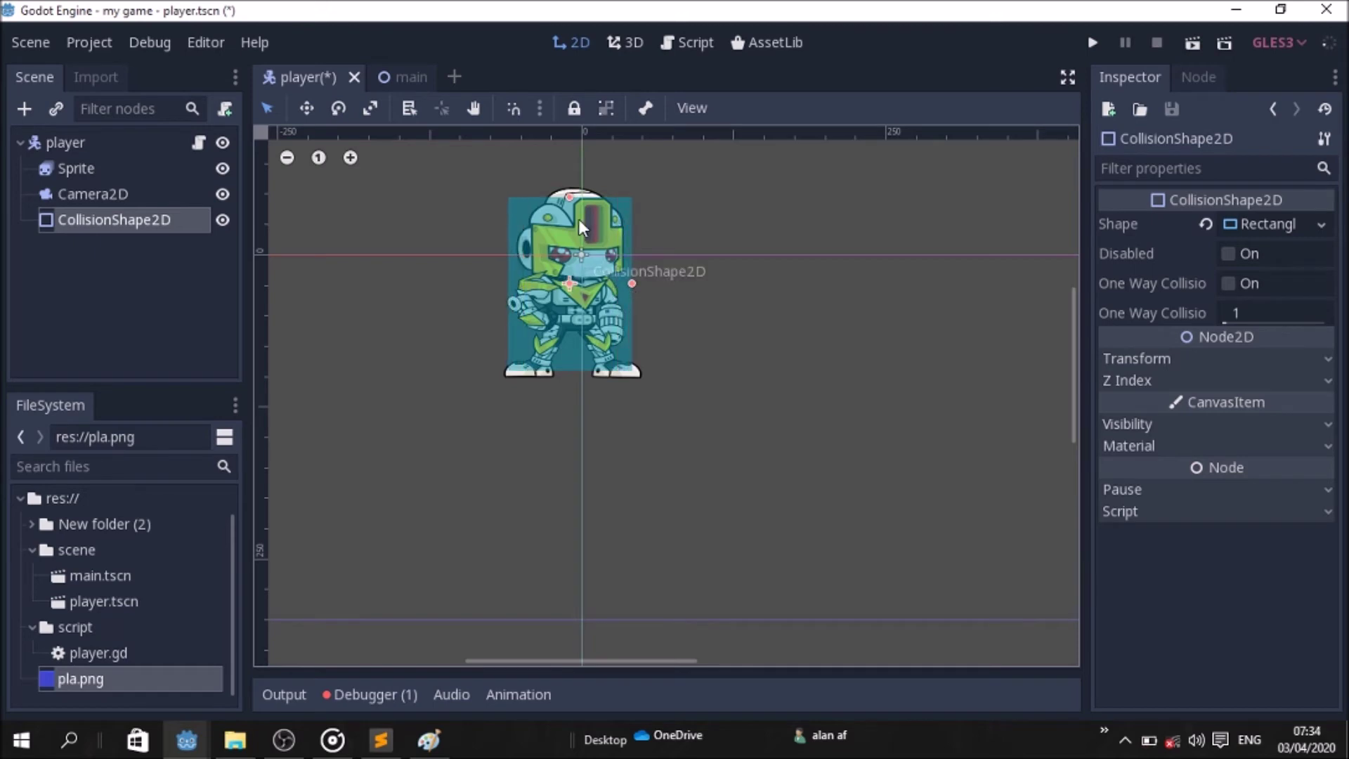
left_click_drag(567, 199, 570, 191)
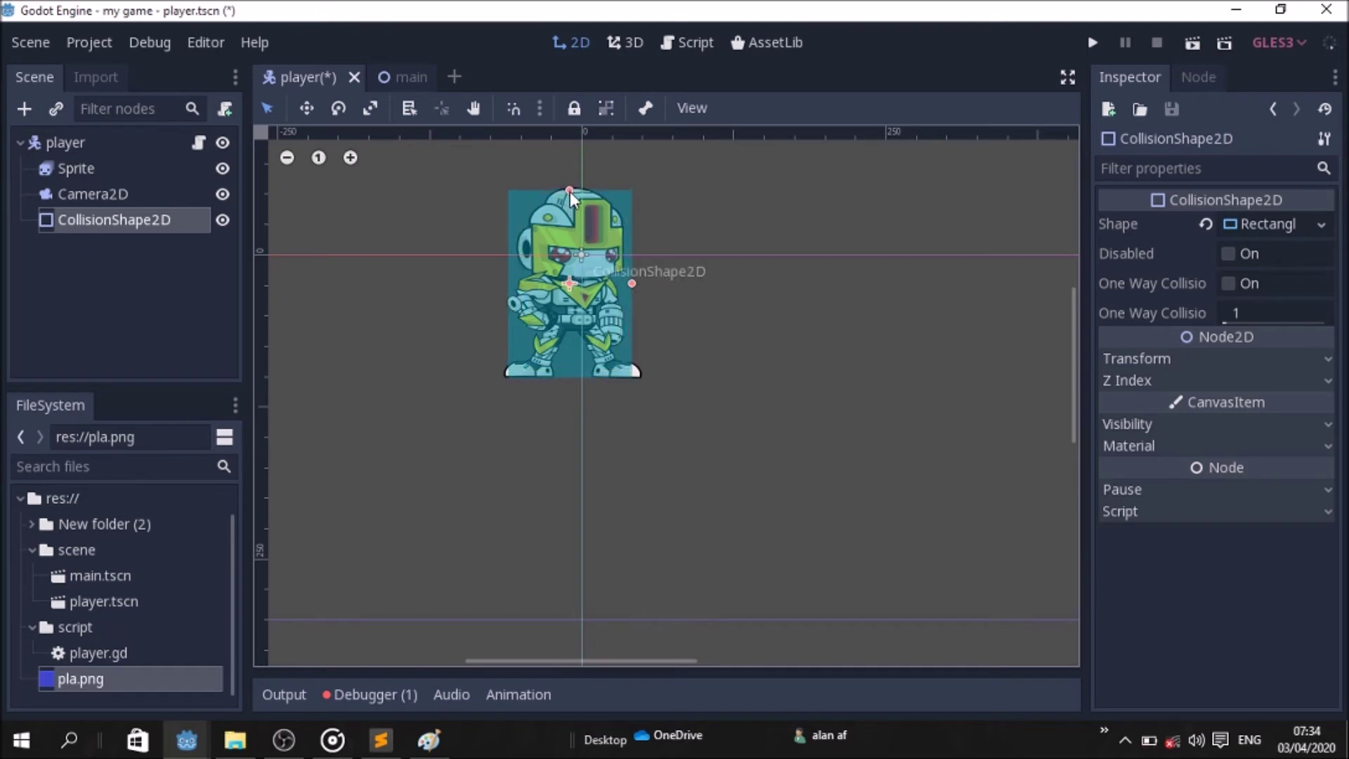
left_click_drag(627, 280, 624, 285)
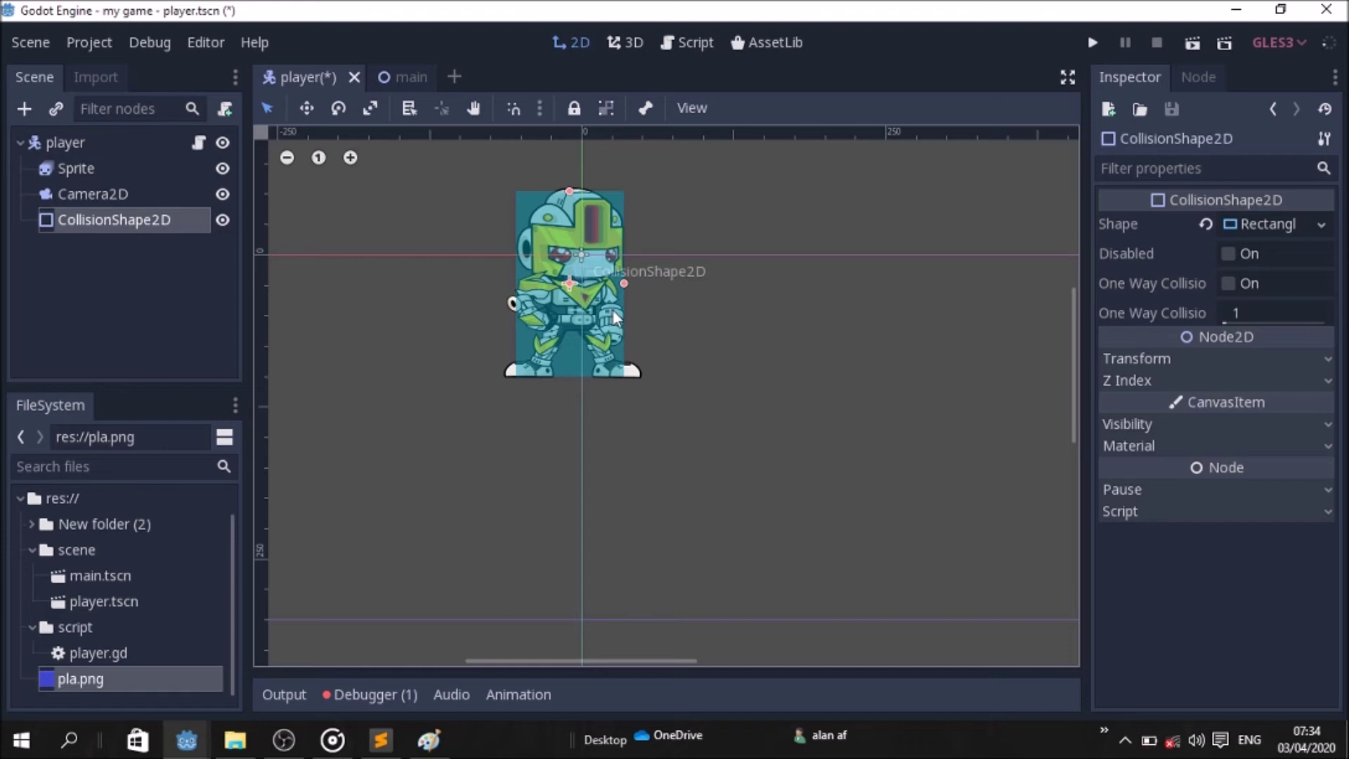
left_click(66, 143)
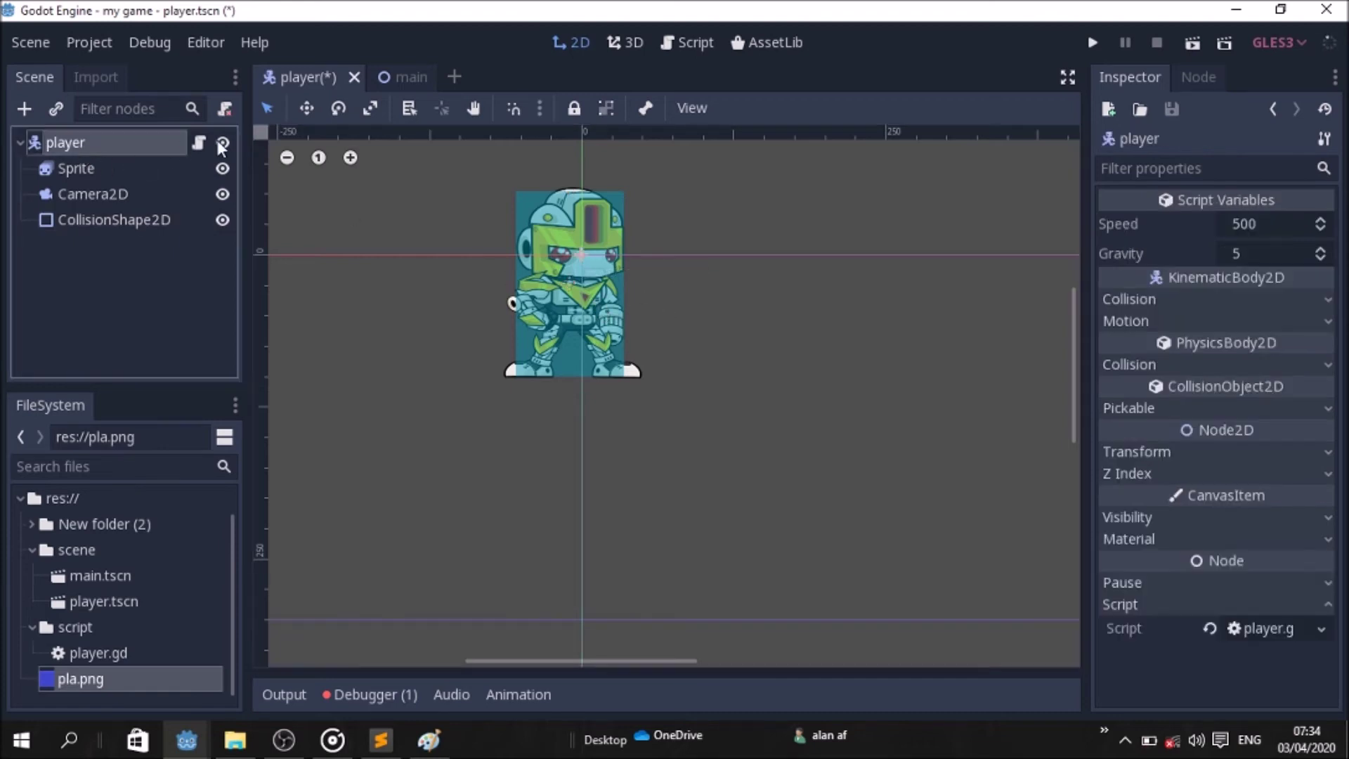
- Lock the player node, line up its collision rectangle, and group its children
left_click(575, 108)
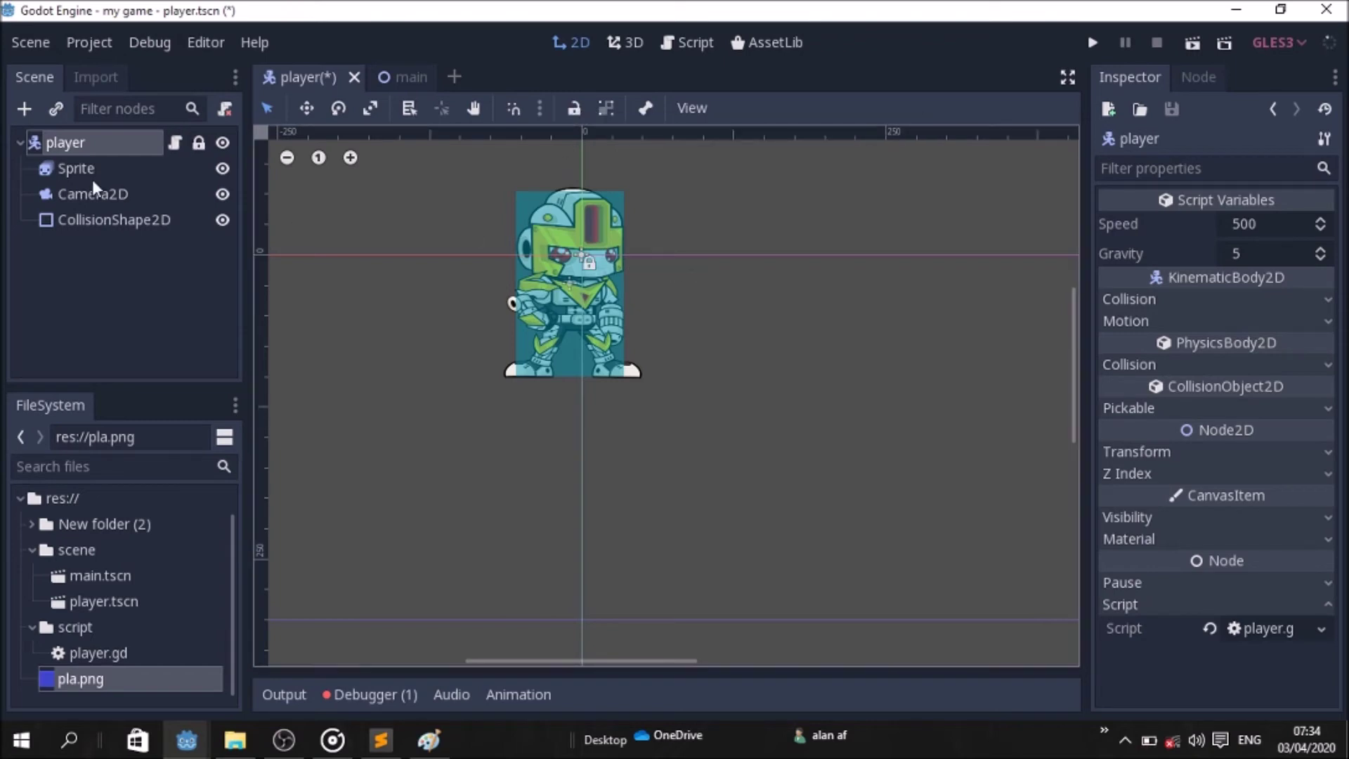
mouse_move(594, 295)
left_mouse_down()
mouse_move(698, 304)
mouse_move(575, 298)
mouse_move(552, 351)
mouse_move(541, 230)
mouse_move(600, 298)
left_mouse_up()
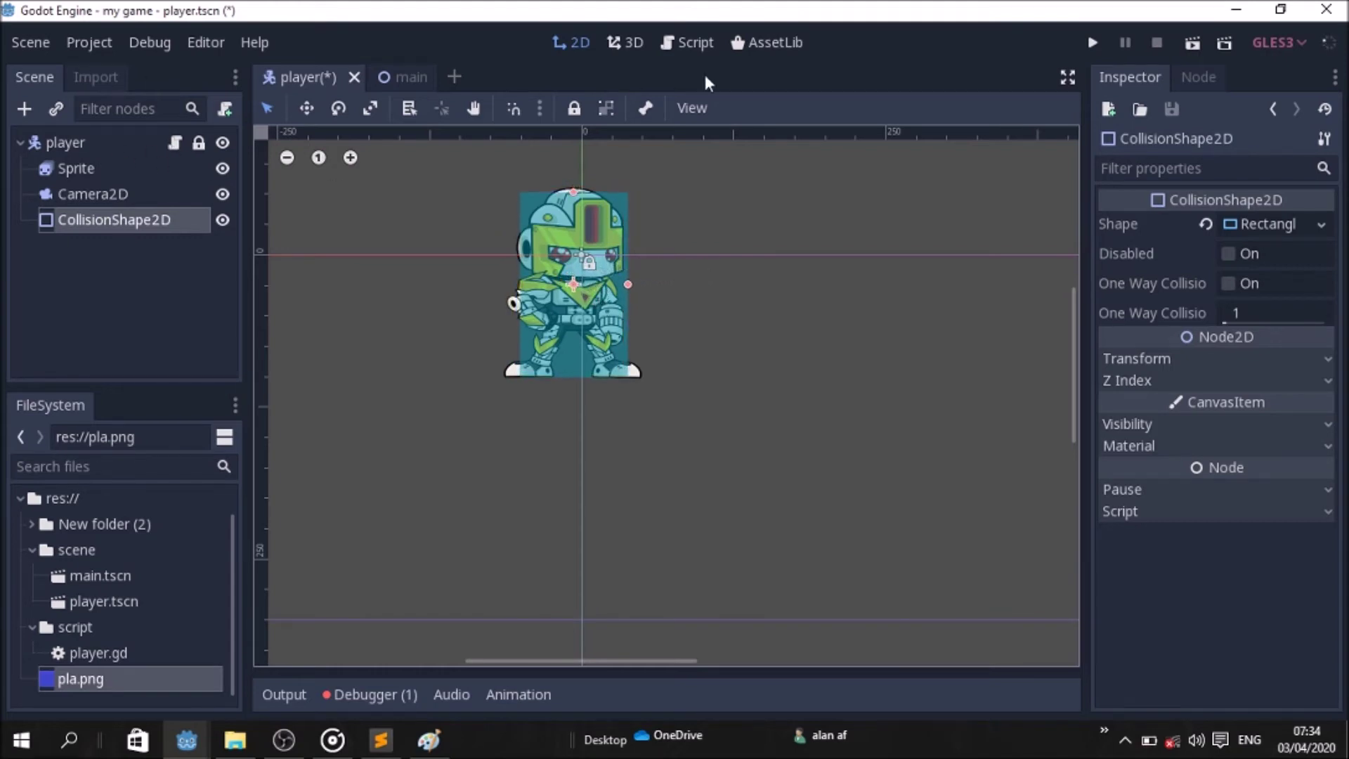
left_click(85, 139)
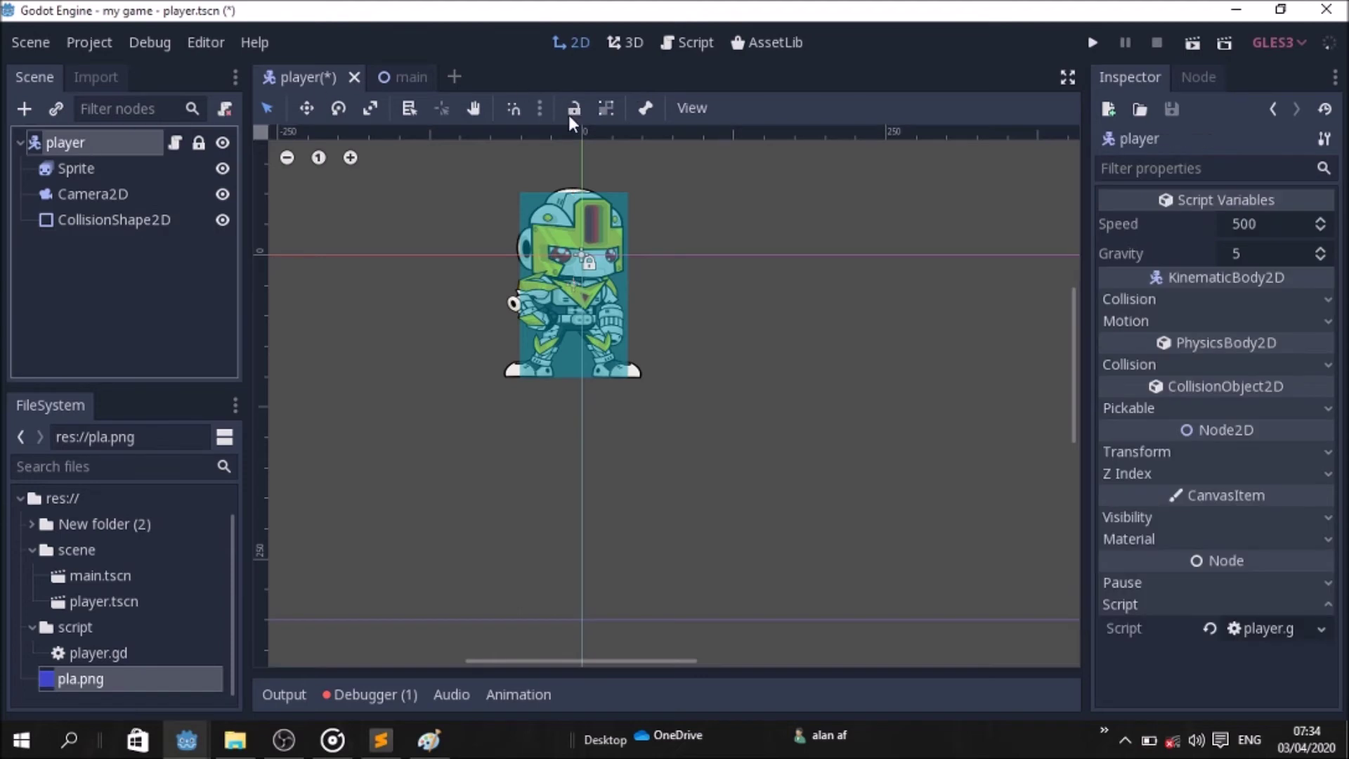
left_click(605, 107)
left_click_drag(577, 254, 854, 462)
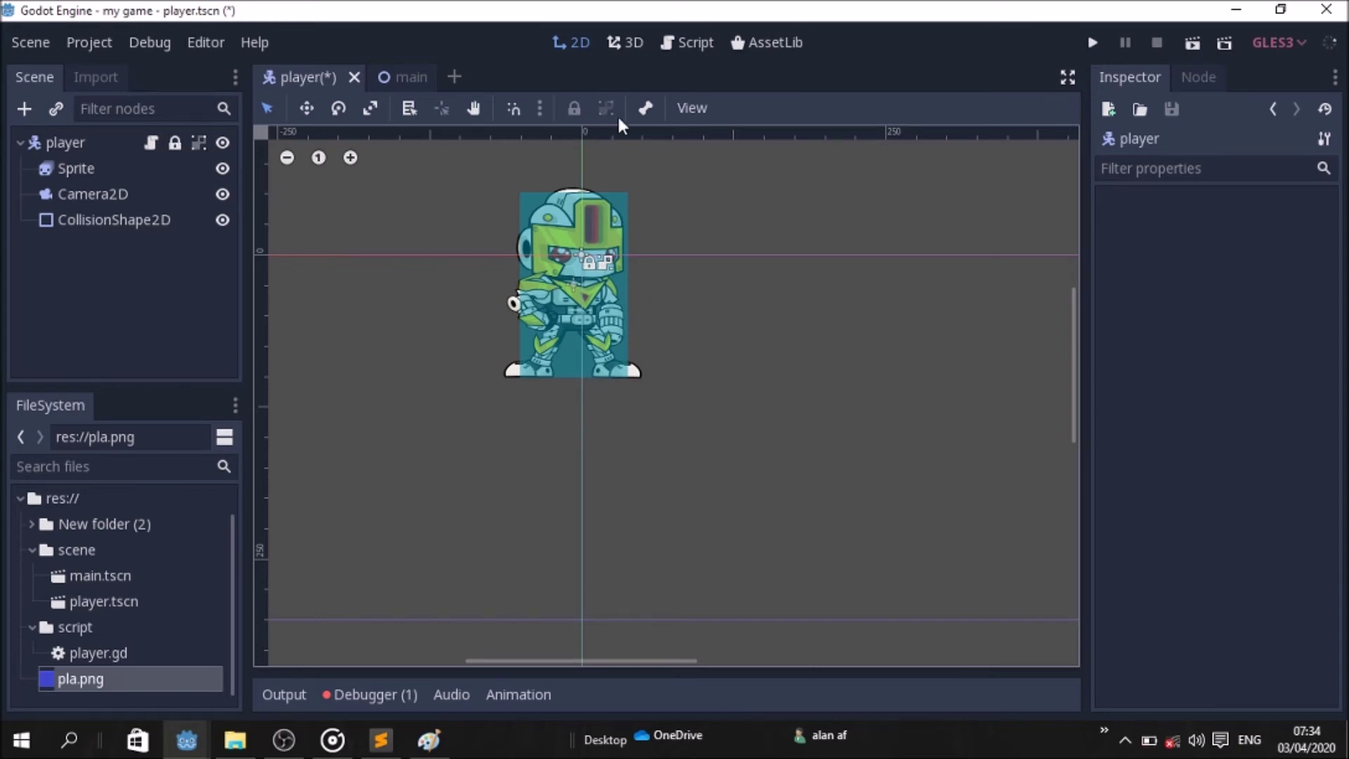
- Ungroup and regroup the player's children, confirming the grouped player can't be dragged
left_click(66, 147)
left_click(199, 138)
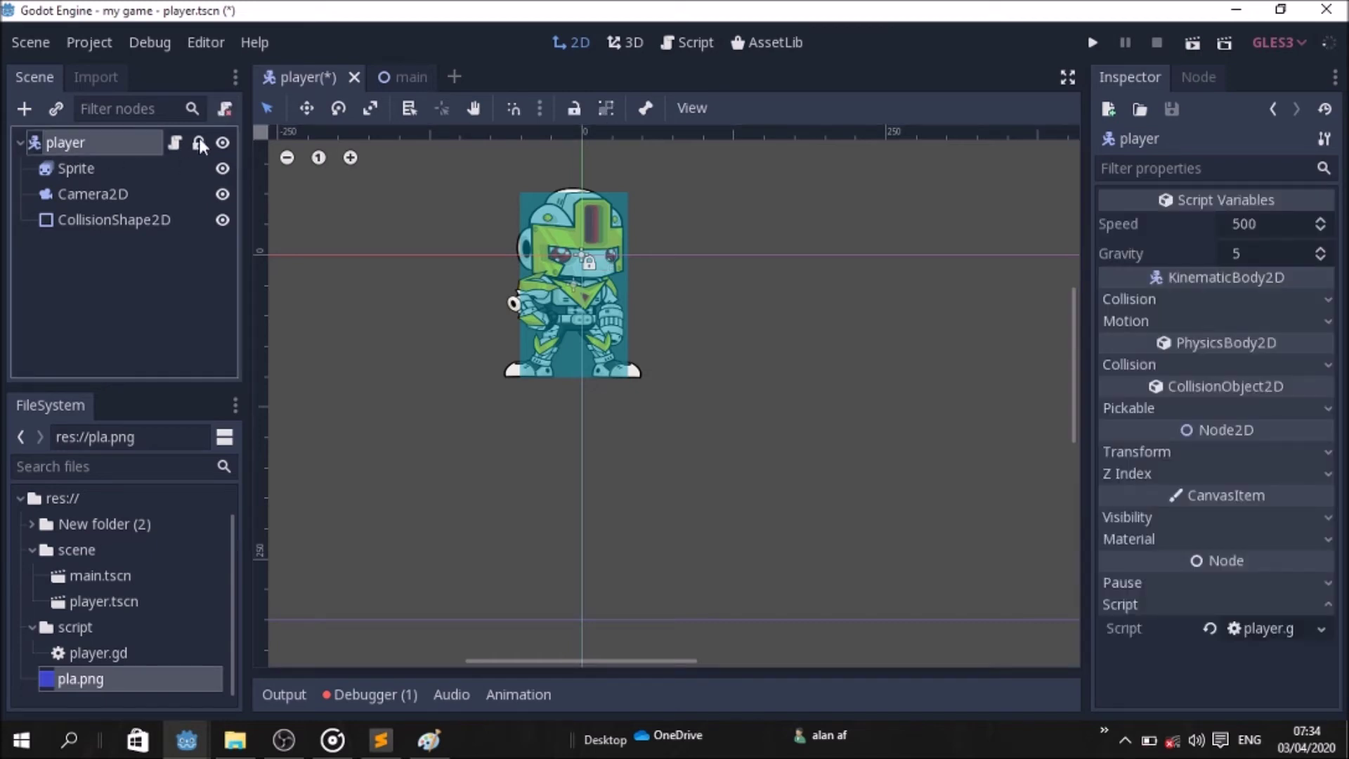
left_click(604, 109)
mouse_move(575, 254)
left_mouse_down()
mouse_move(762, 312)
mouse_move(650, 363)
mouse_move(641, 298)
mouse_move(579, 262)
left_mouse_up()
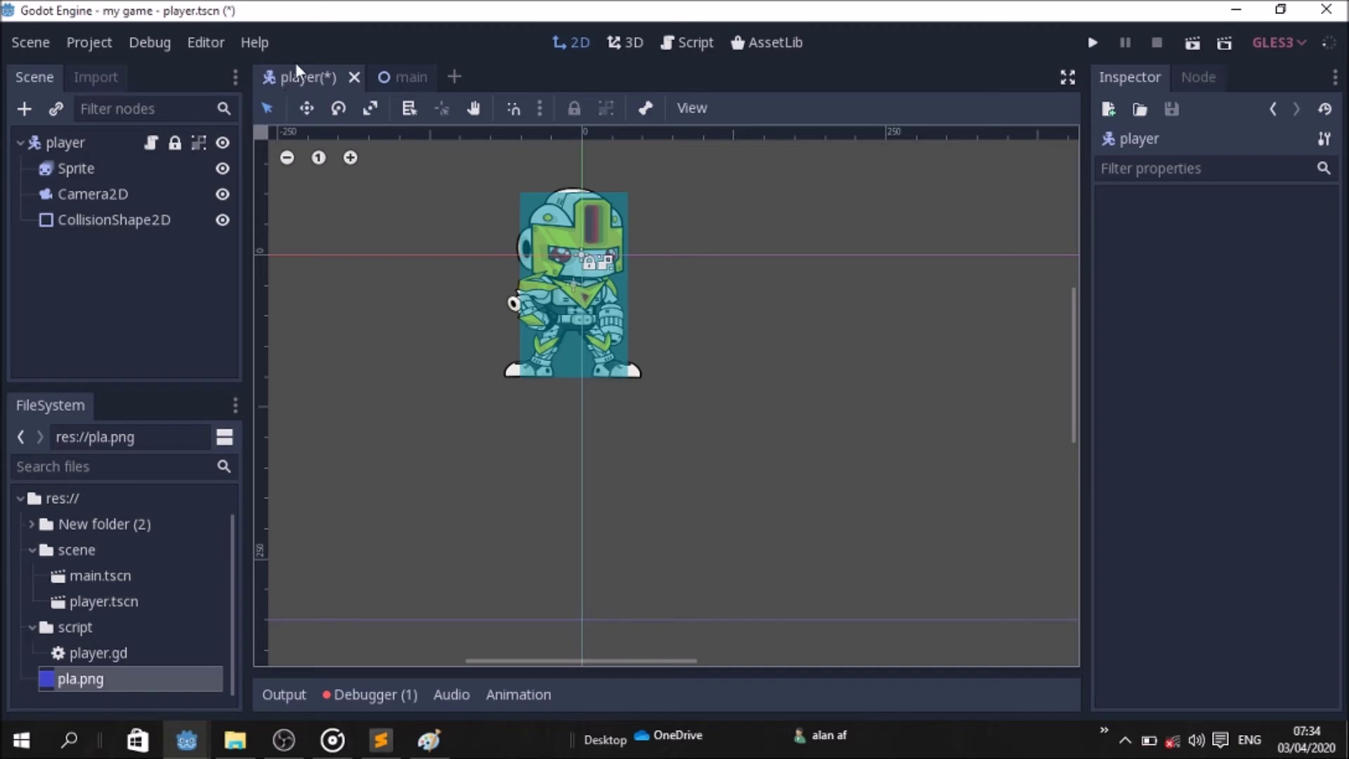
left_click(419, 73)
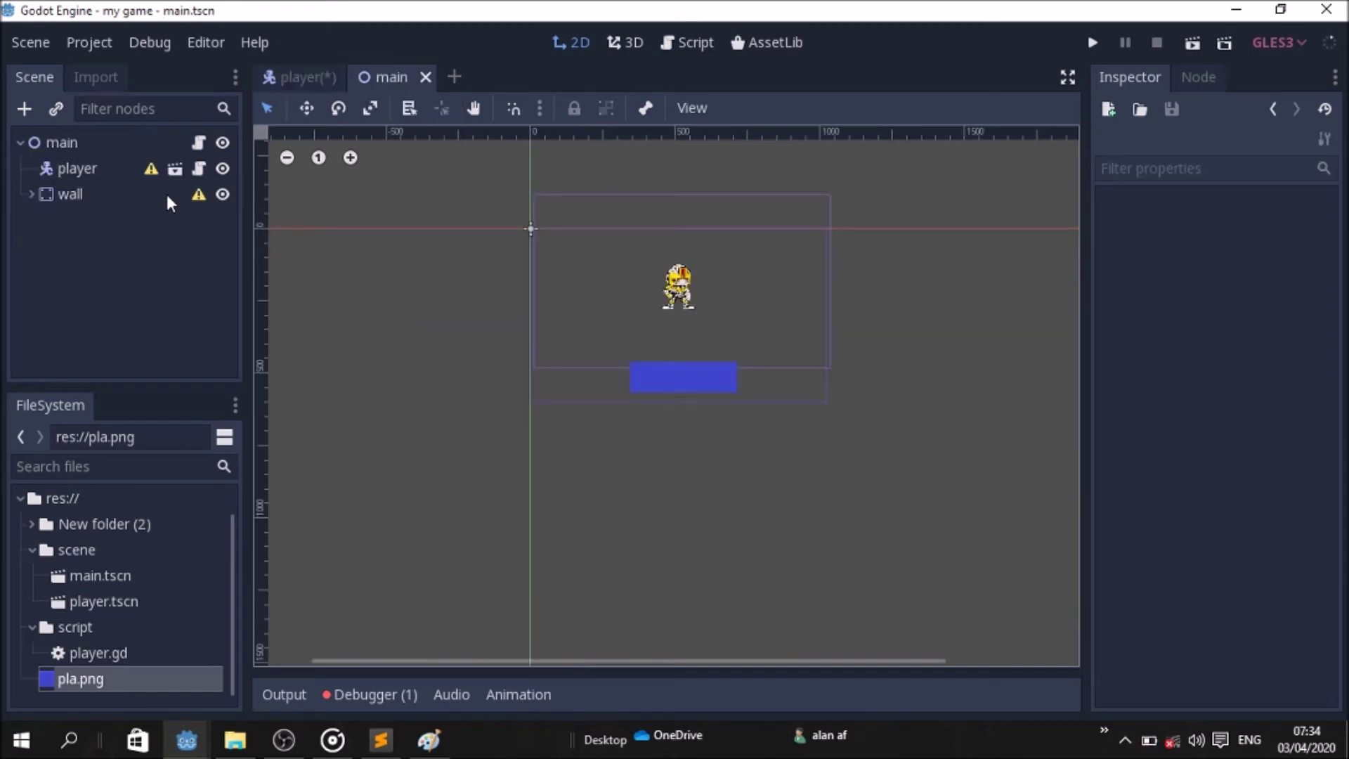
- Check the player node's configuration warning and save the player scene
left_click(151, 170)
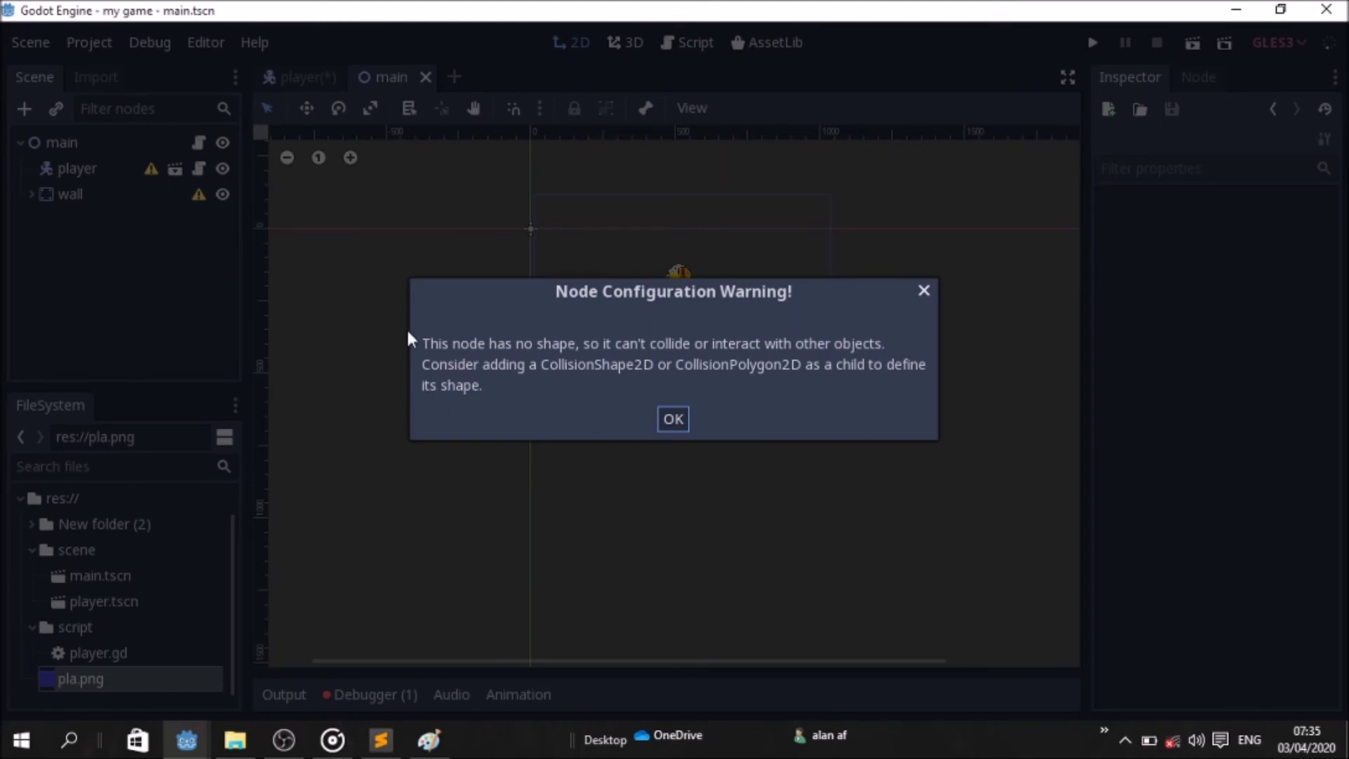
left_click(666, 421)
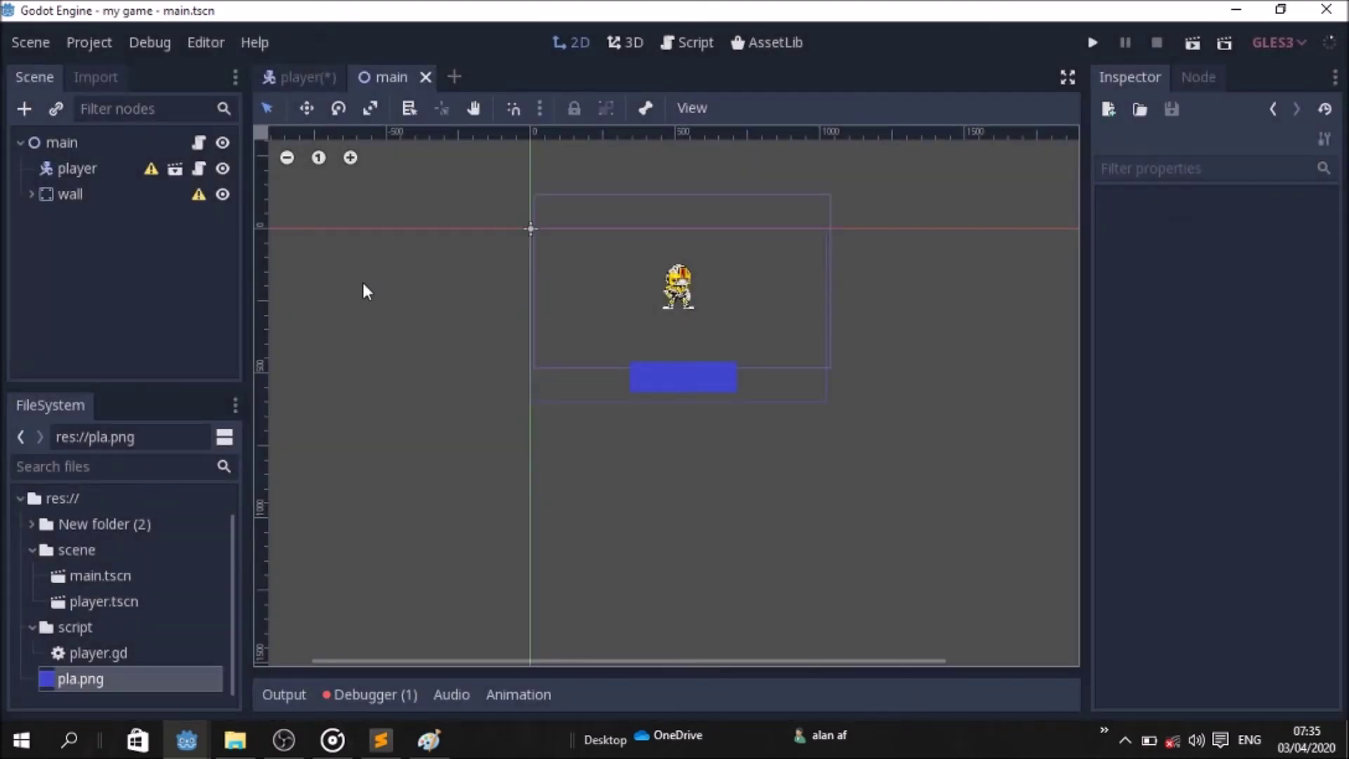
left_click(150, 171)
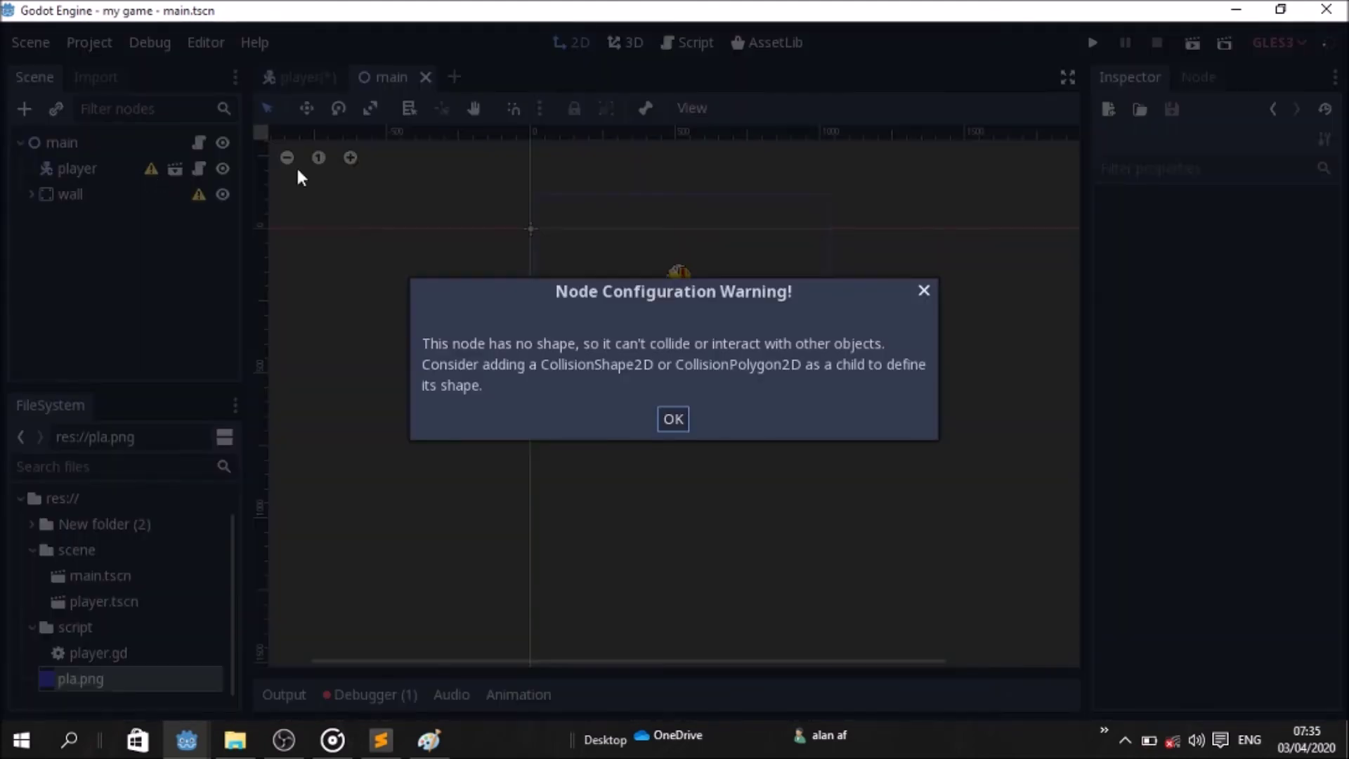
left_click(671, 419)
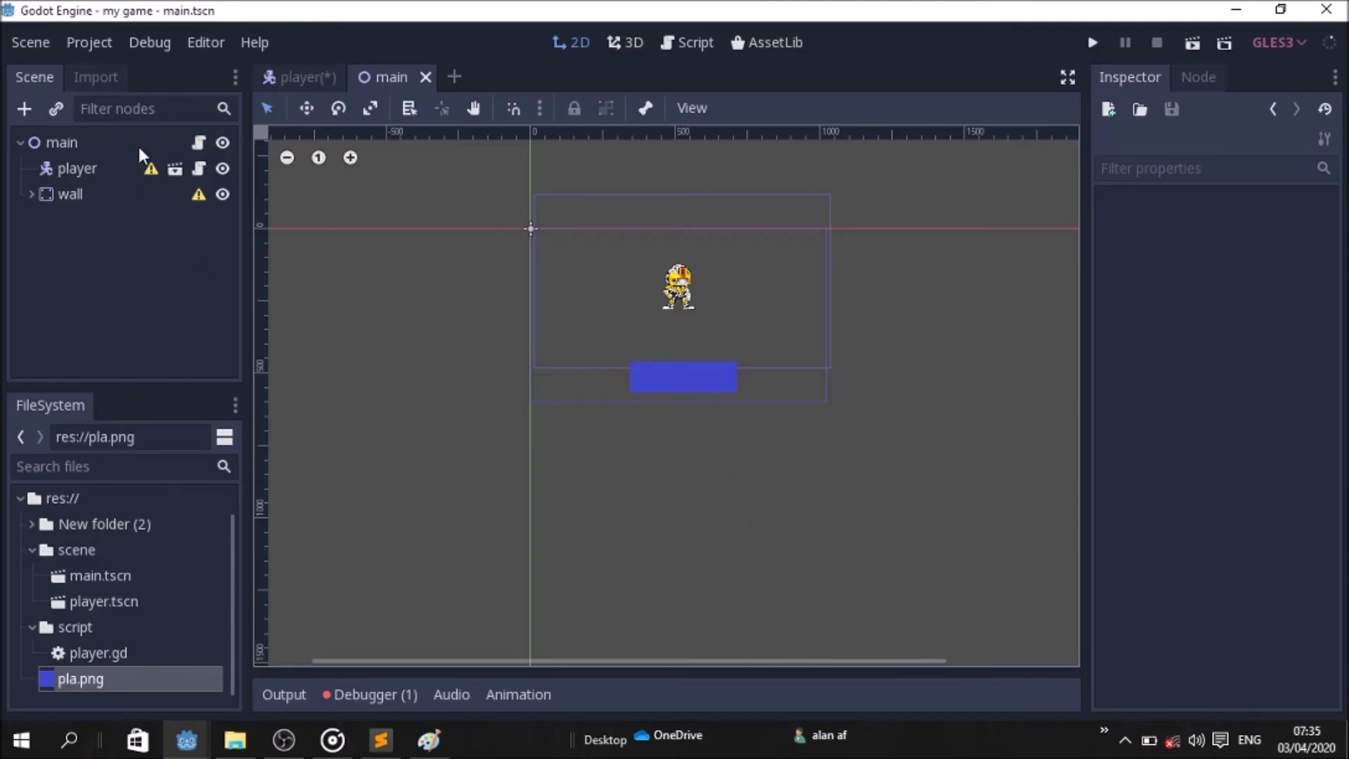
left_click(297, 78)
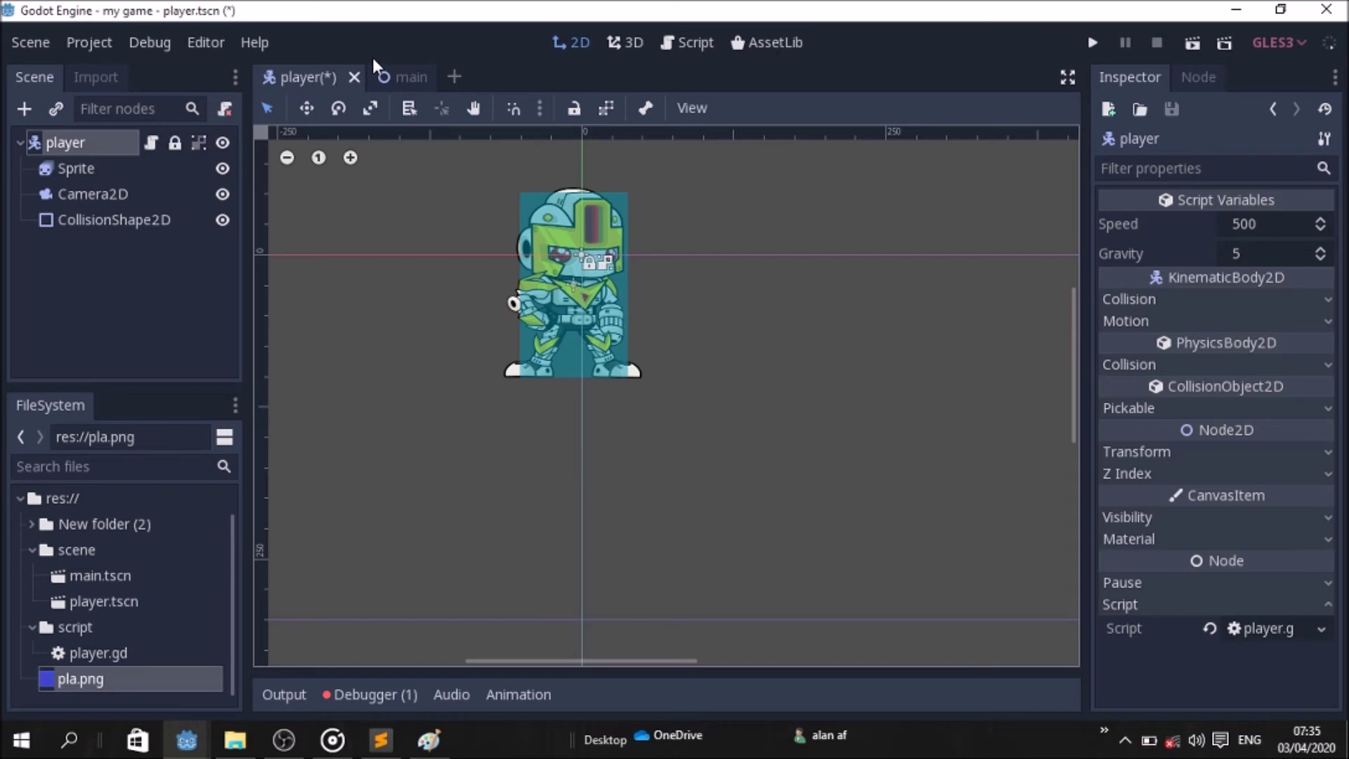
key("ctrl+s")
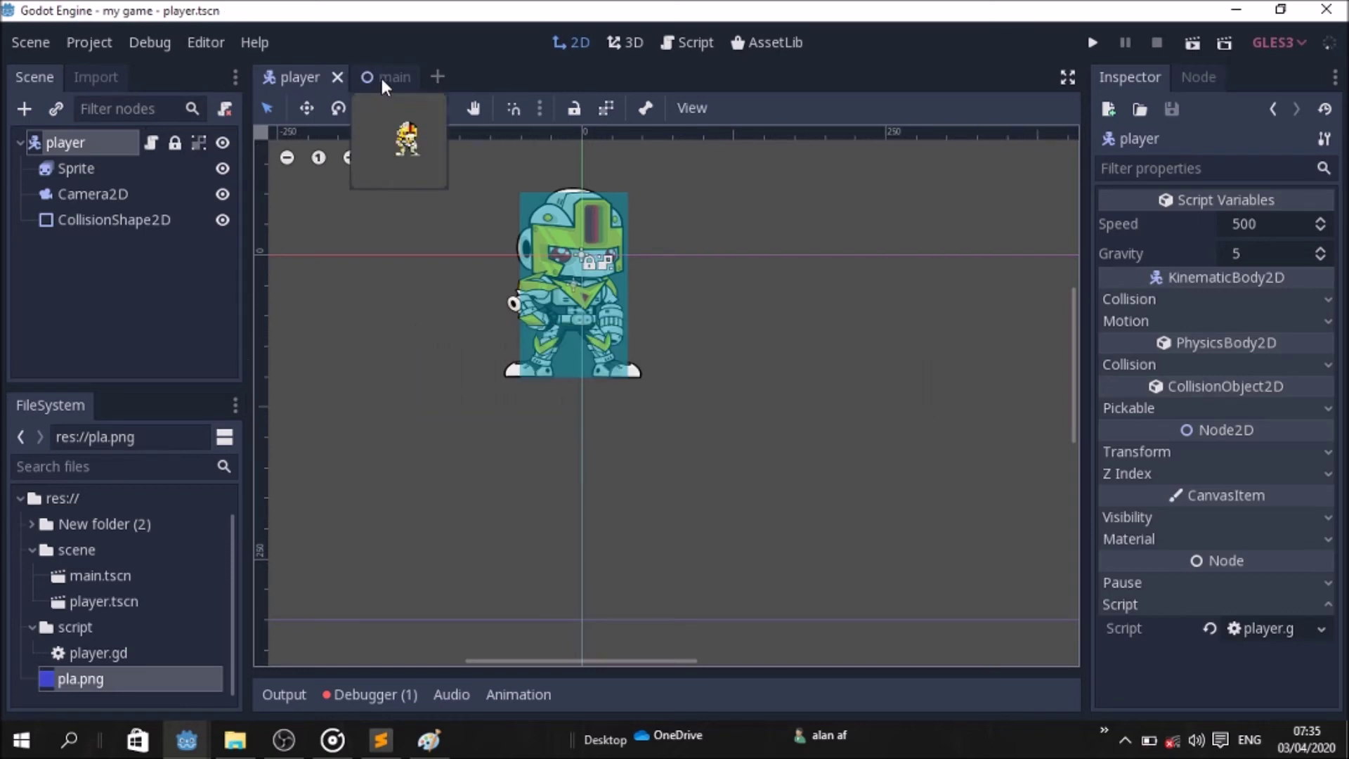
- Read the wall's missing-collision-shape warning in the main scene and select the wall node
left_click(381, 75)
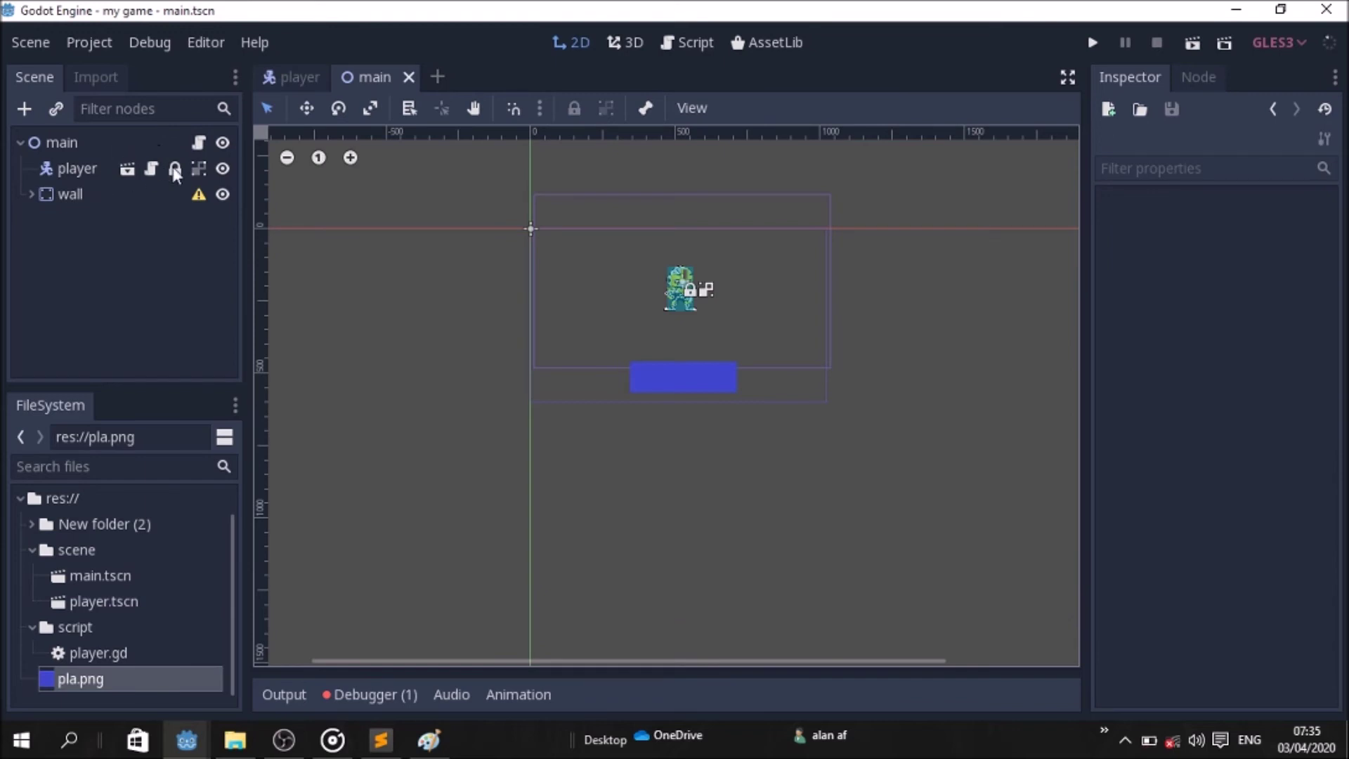
left_click(199, 197)
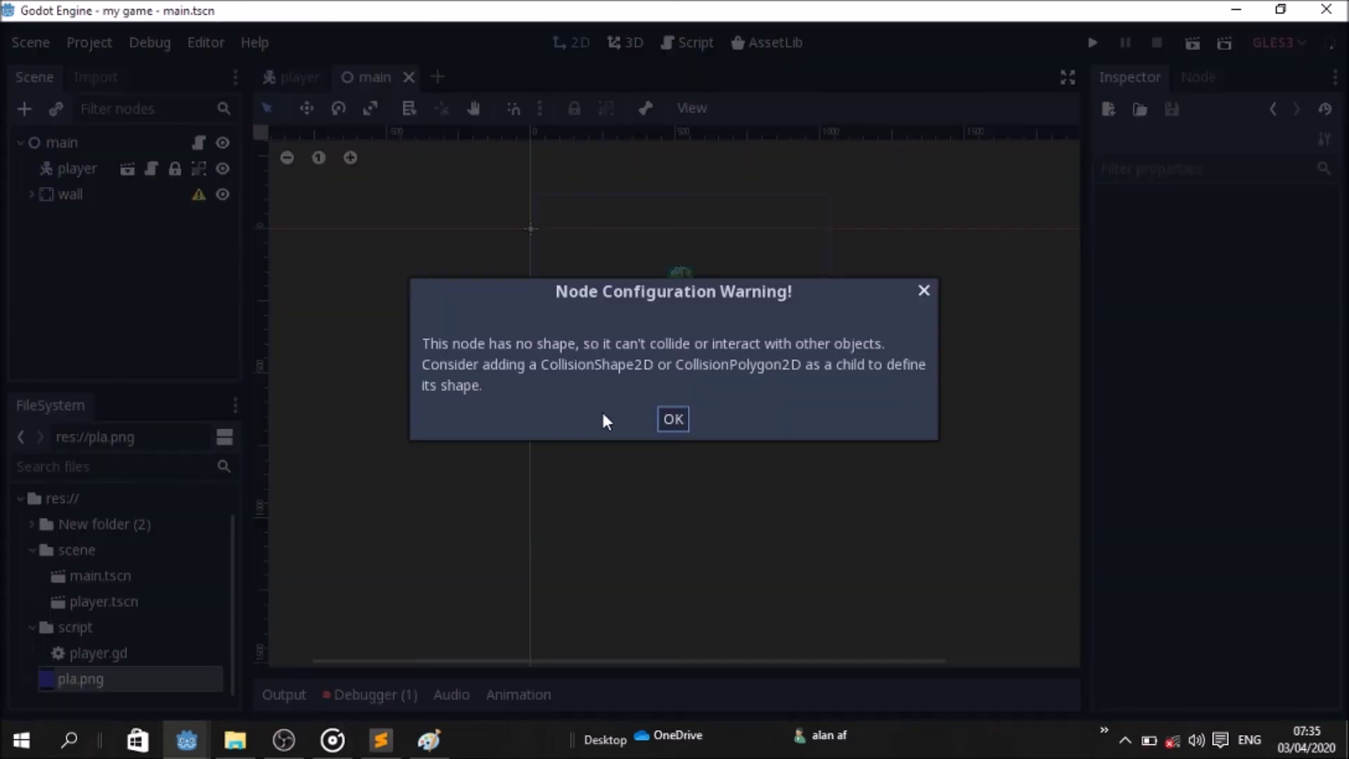
left_click(674, 427)
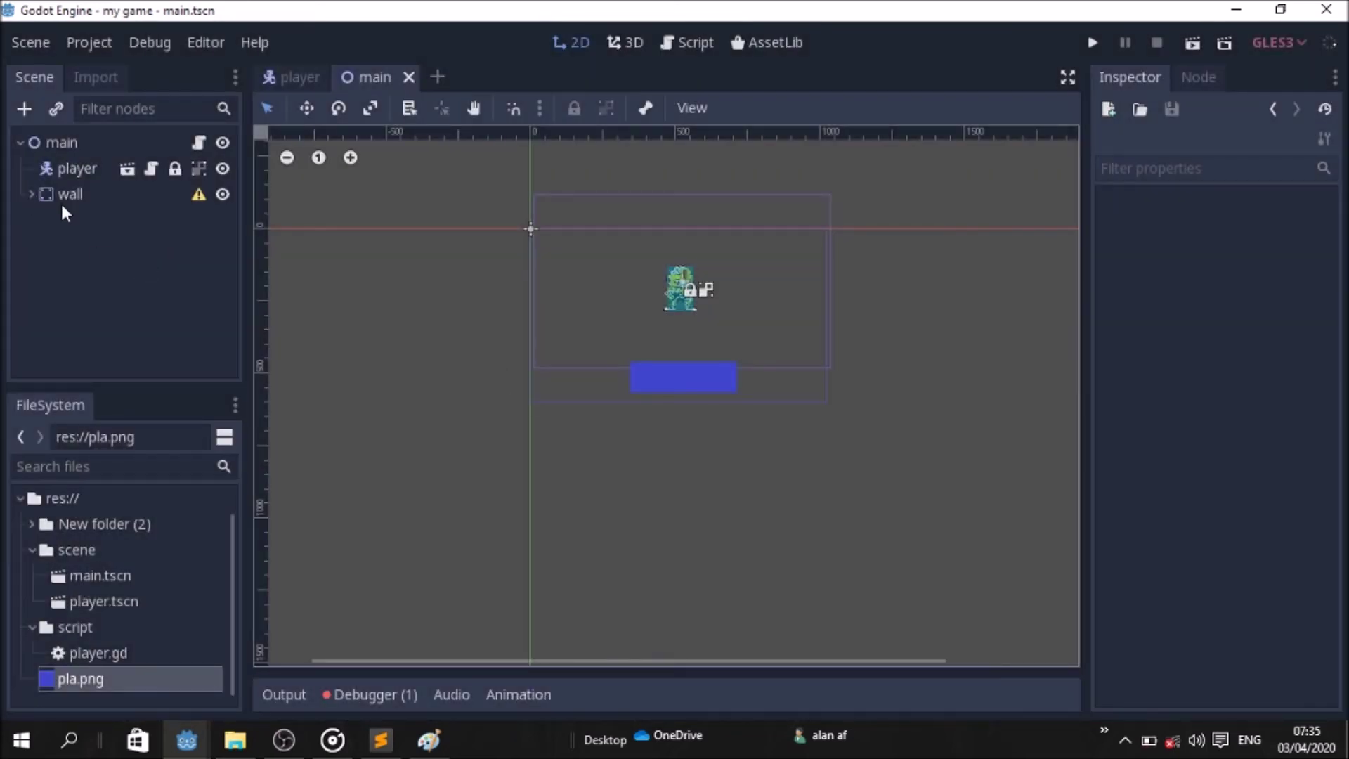
left_click(68, 200)
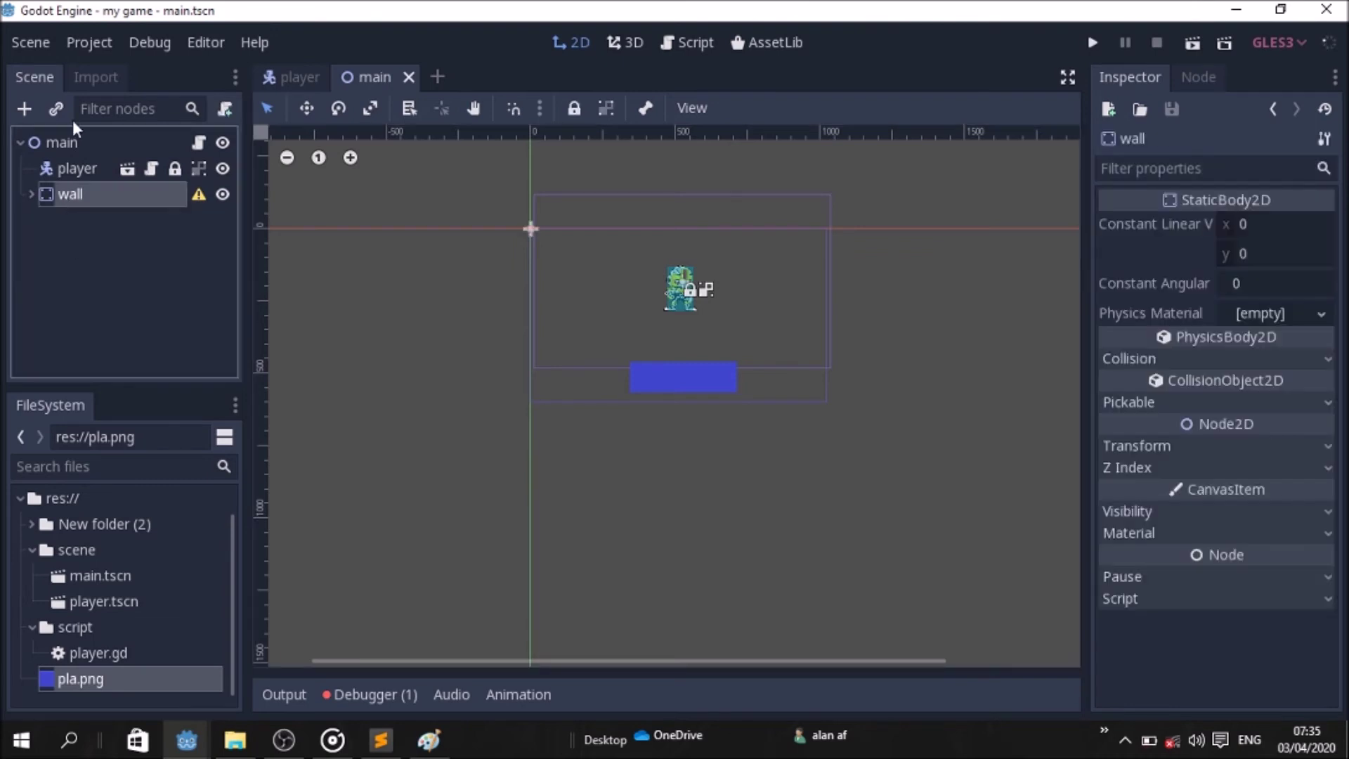
left_click(23, 109)
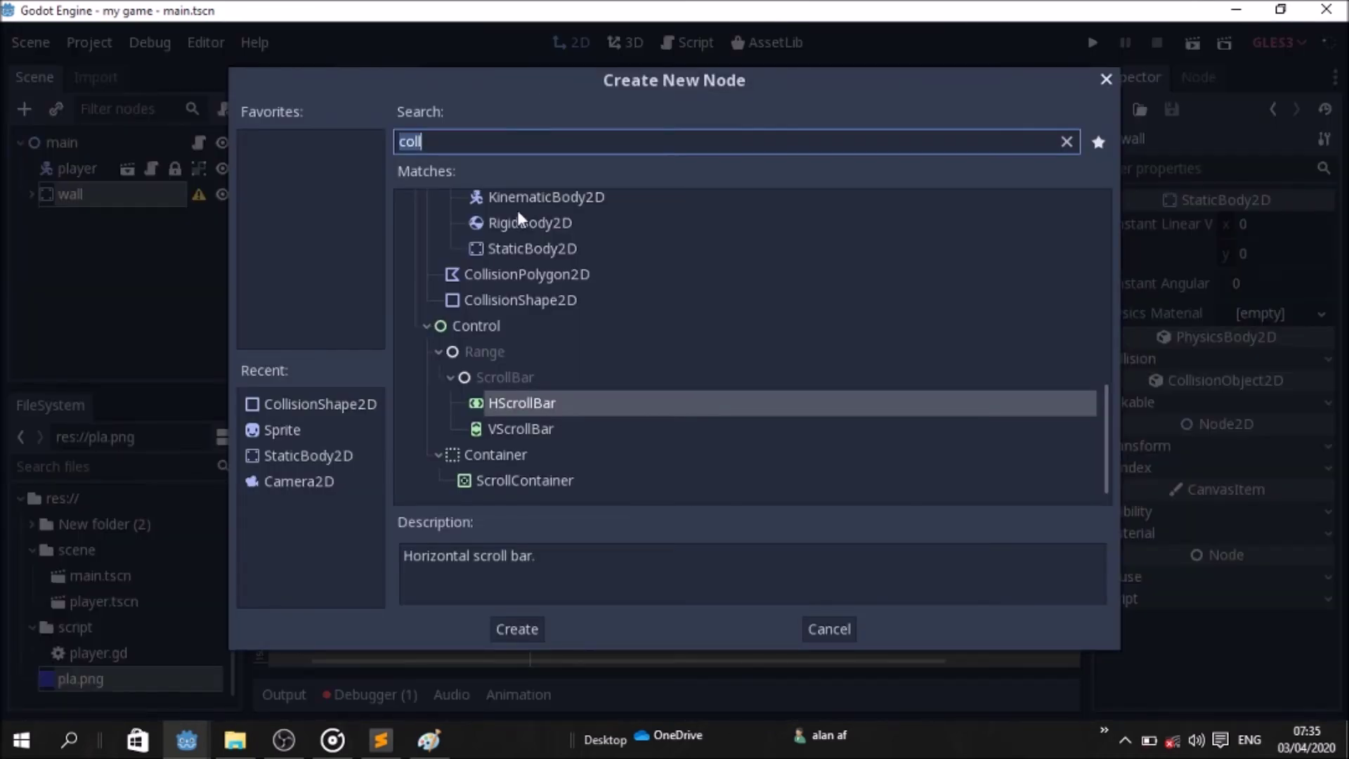
- Add a CollisionShape2D child to the wall and give it a RectangleShape2D
double_click(320, 405)
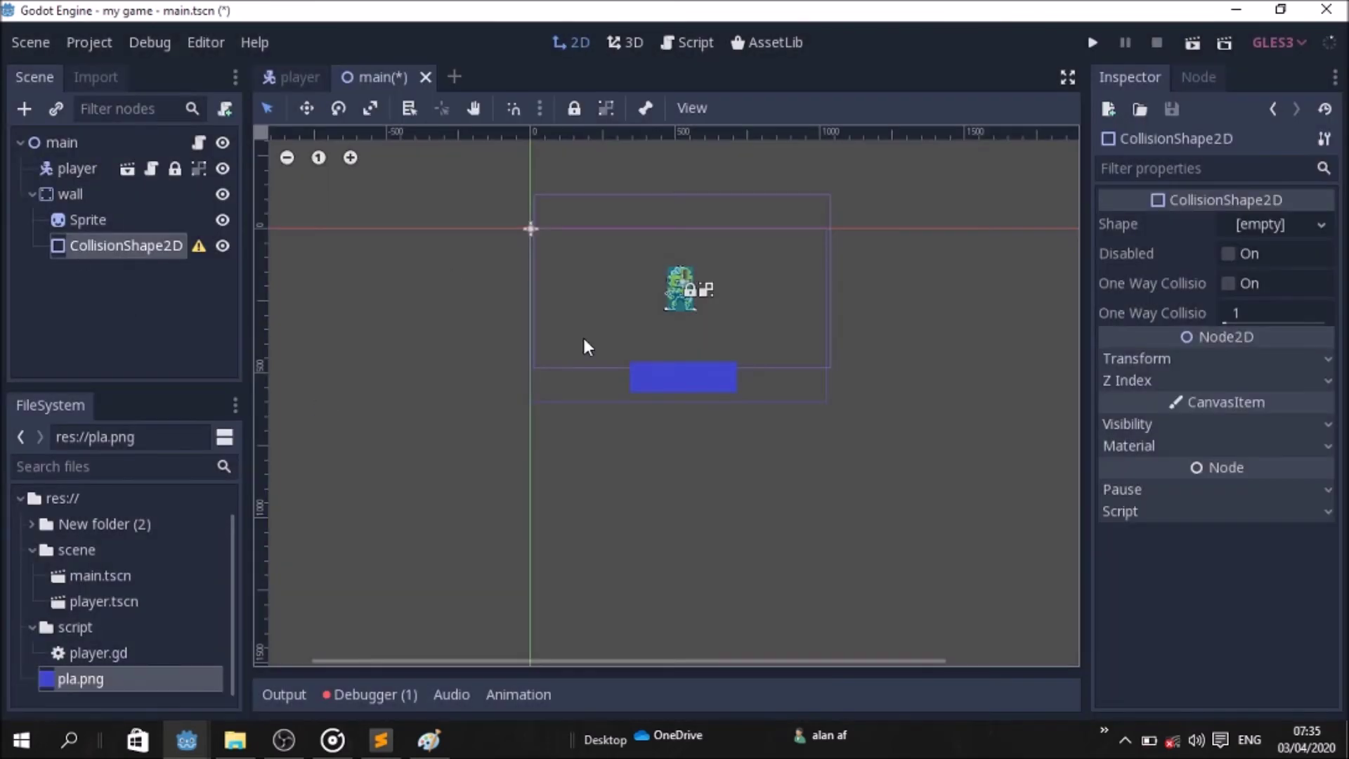
left_click(1322, 224)
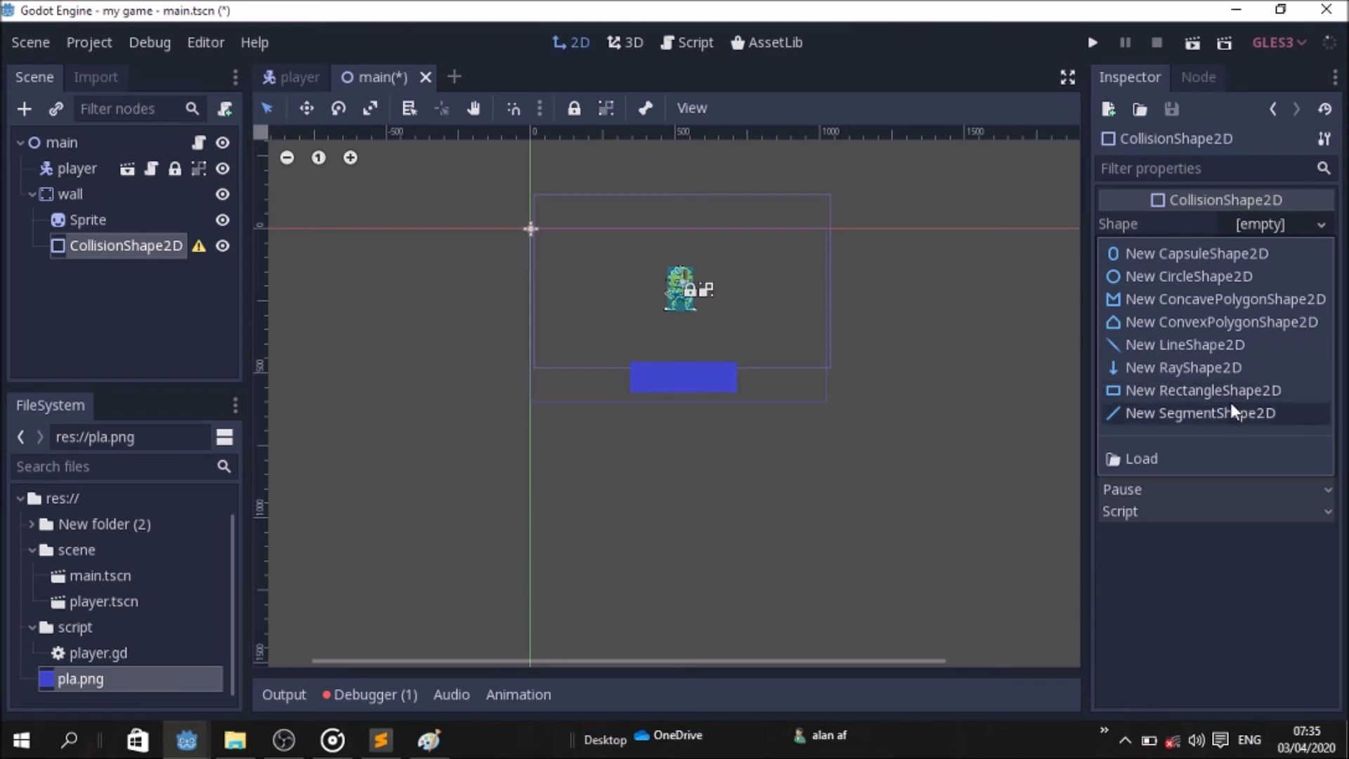
left_click(1235, 393)
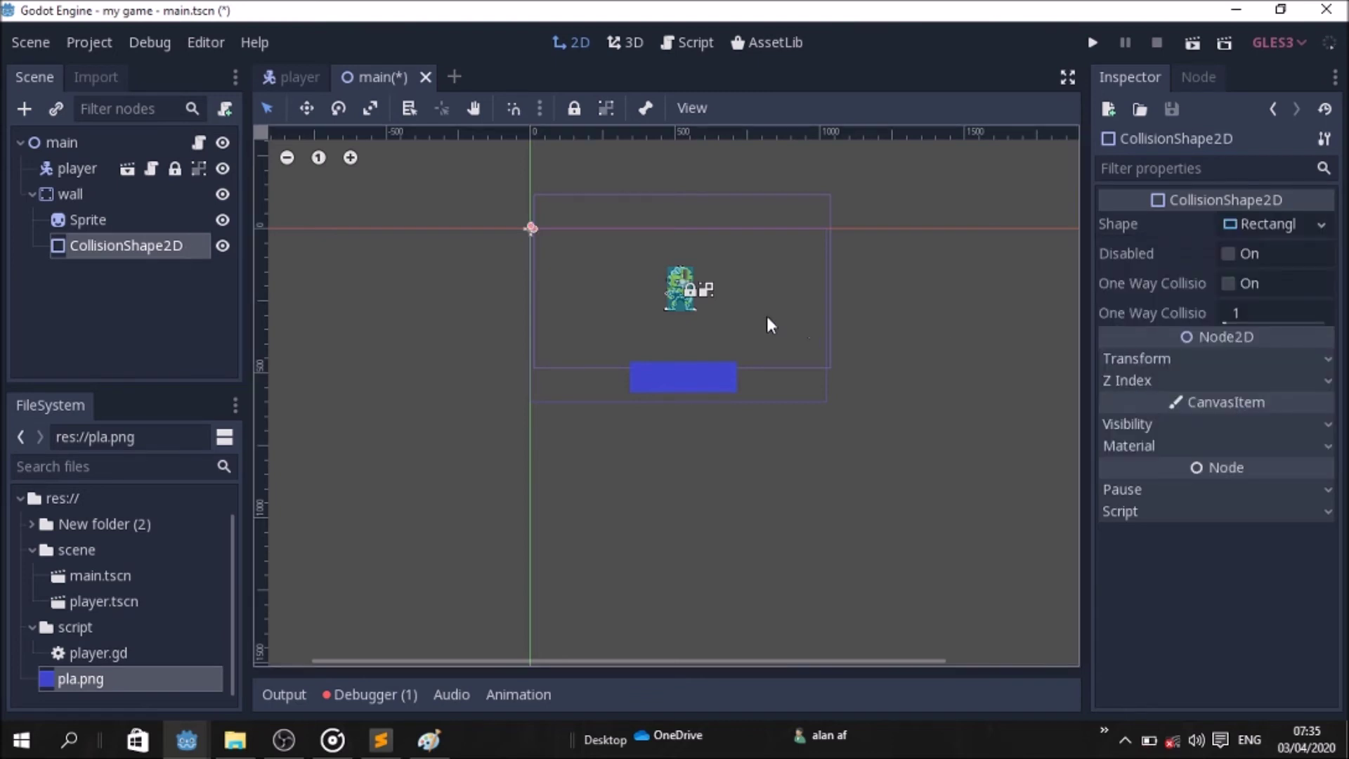
- Zoom the 2D view in close on the blue wall sprite
left_click(666, 432)
scroll(666, 431, "down", 3)
scroll(666, 432, "up", 4)
scroll(707, 558, "up", 8)
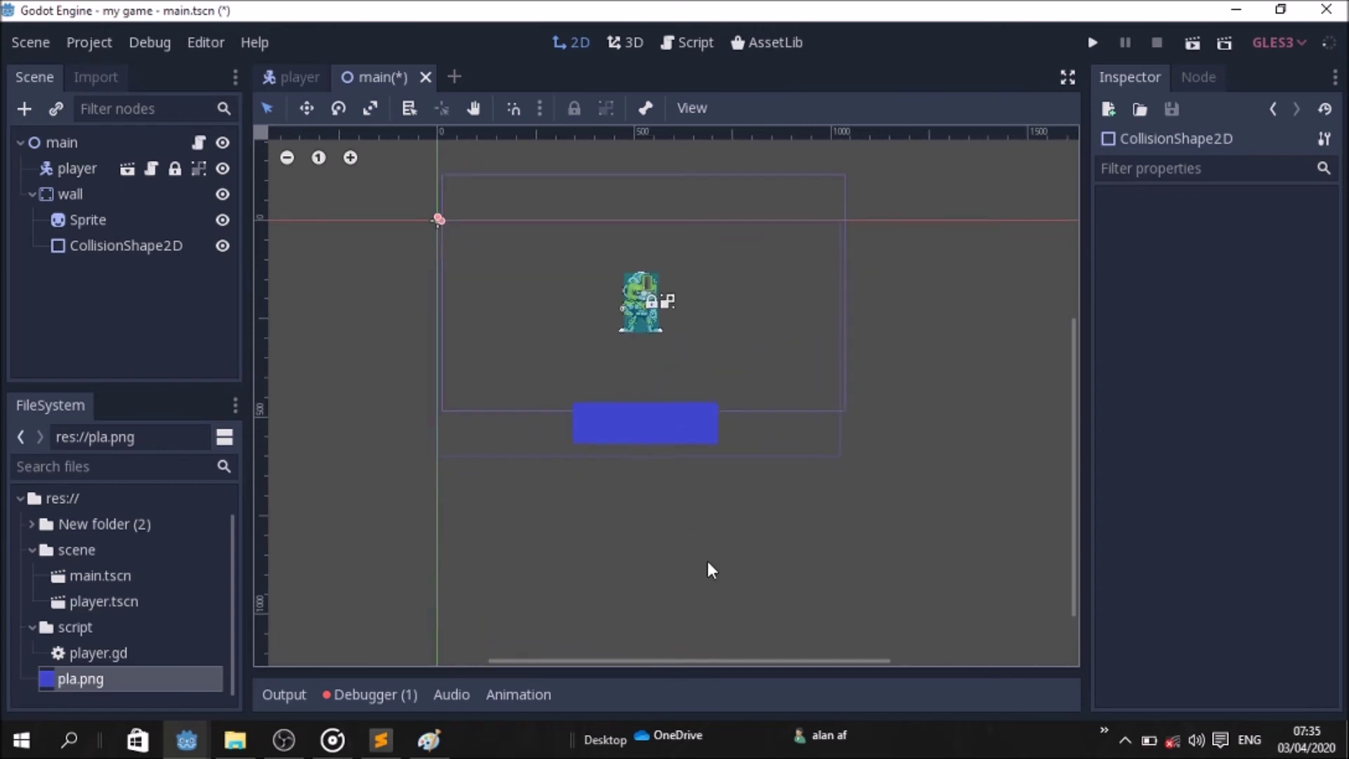
scroll(559, 331, "up", 2)
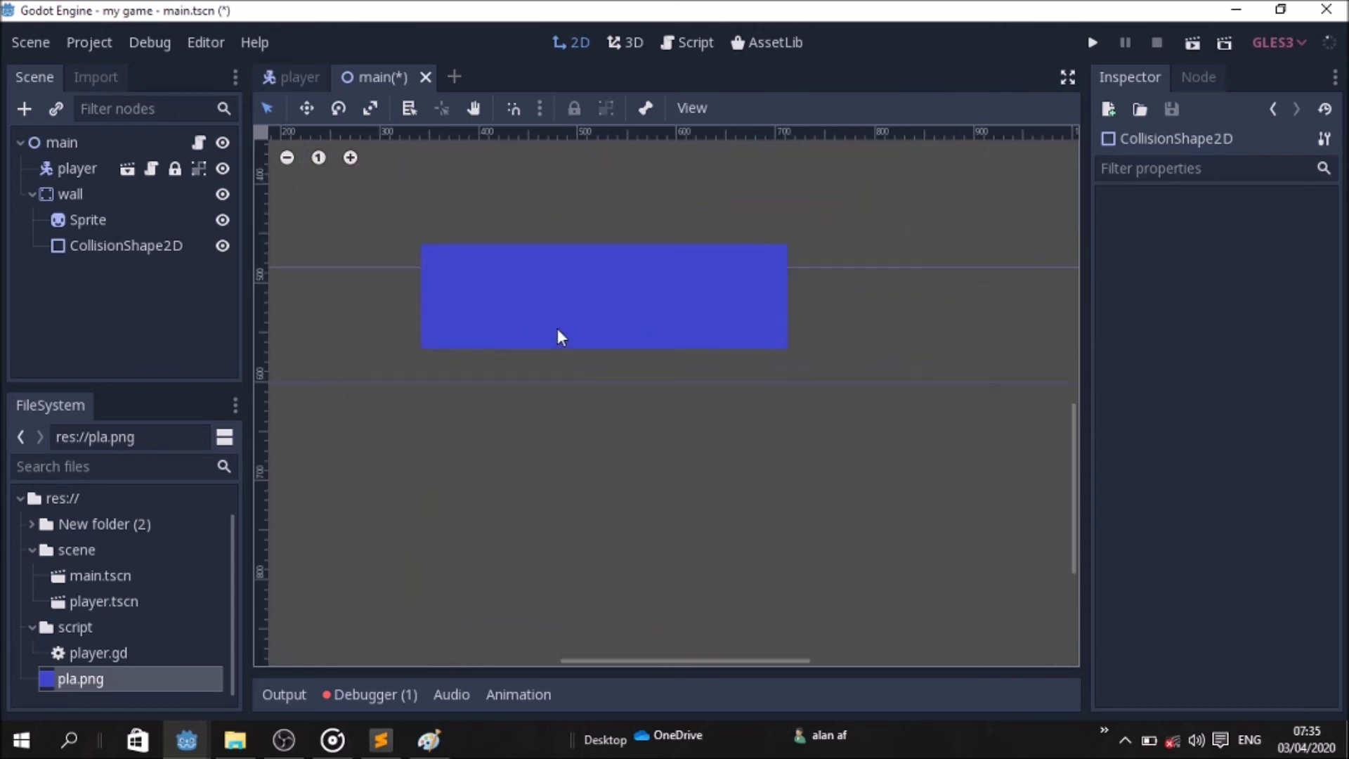
- Select the wall's collision shape, show its rectangle extents, and shift the wall sprite slightly
left_click(126, 247)
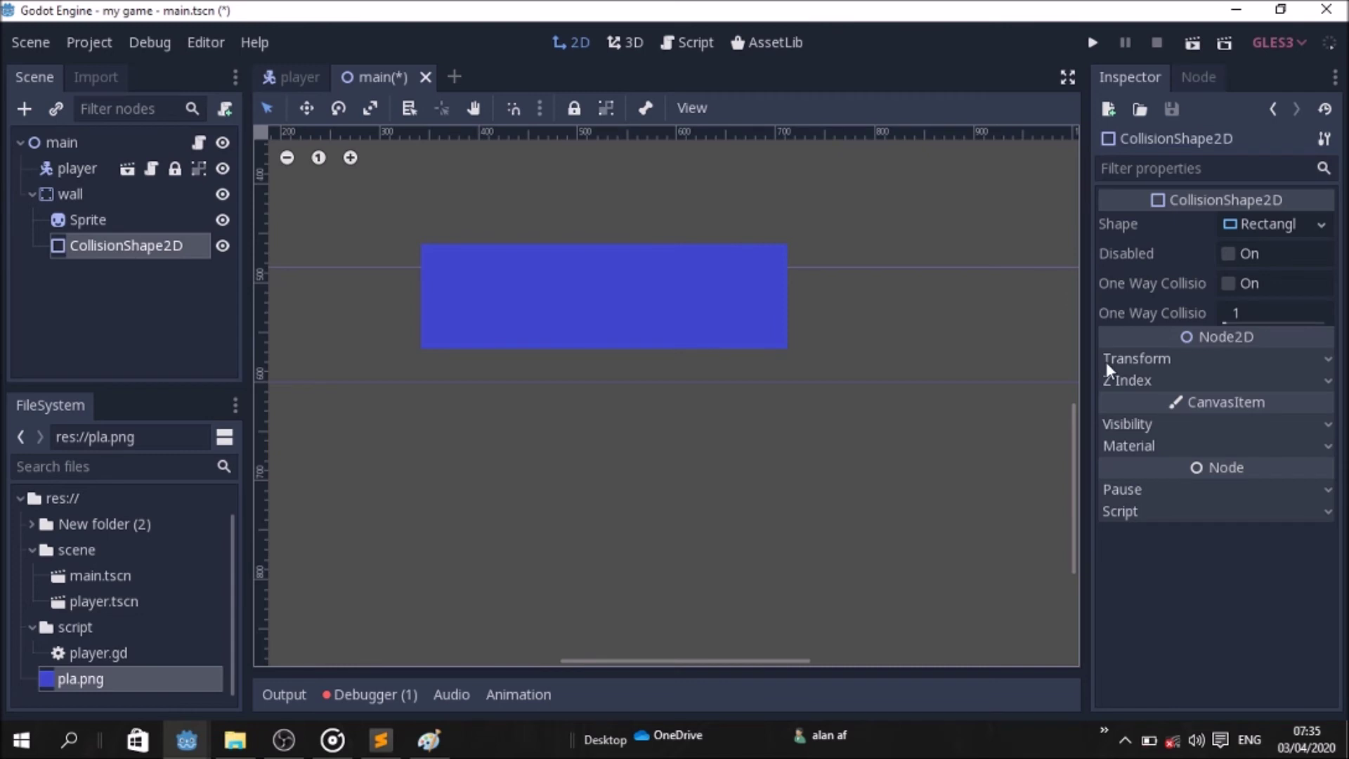
left_click(1265, 225)
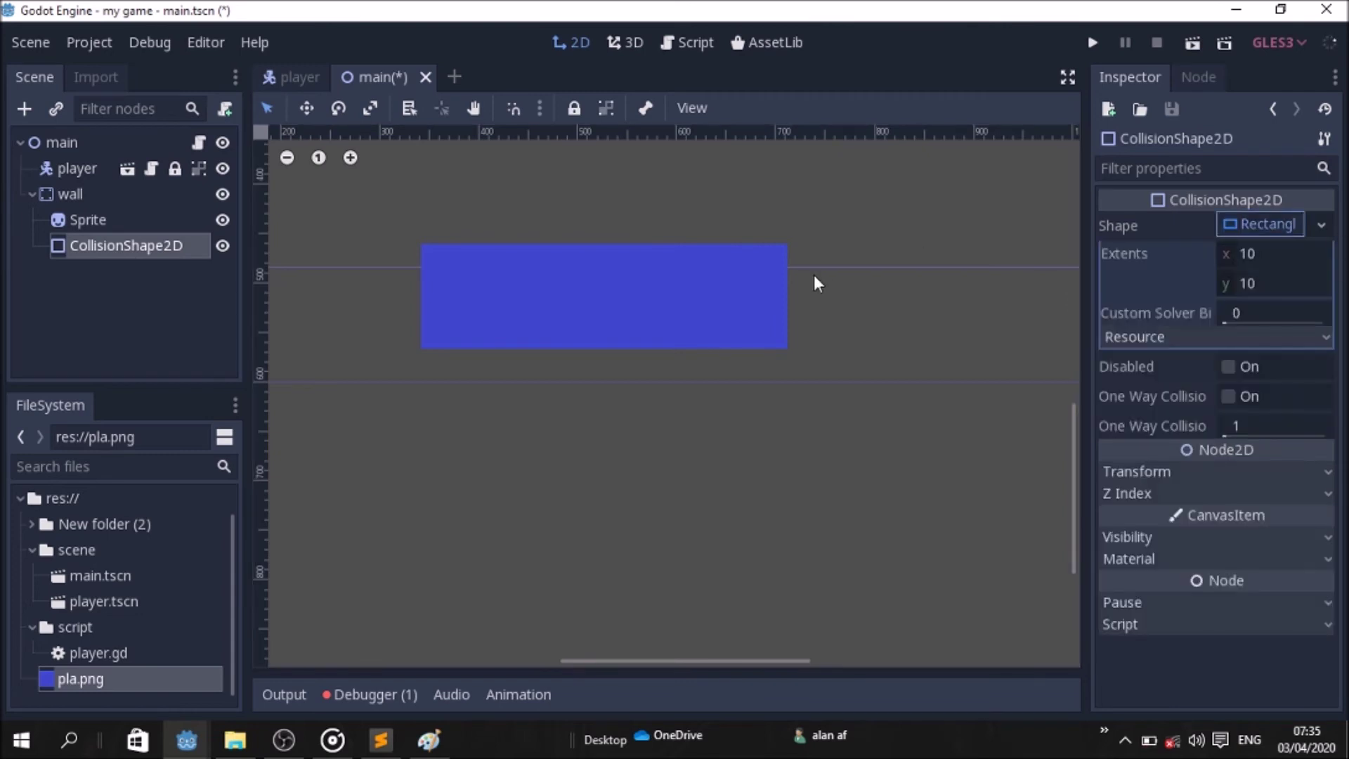
mouse_move(676, 294)
left_mouse_down()
mouse_move(719, 367)
mouse_move(702, 370)
mouse_move(697, 402)
mouse_move(691, 294)
left_mouse_up()
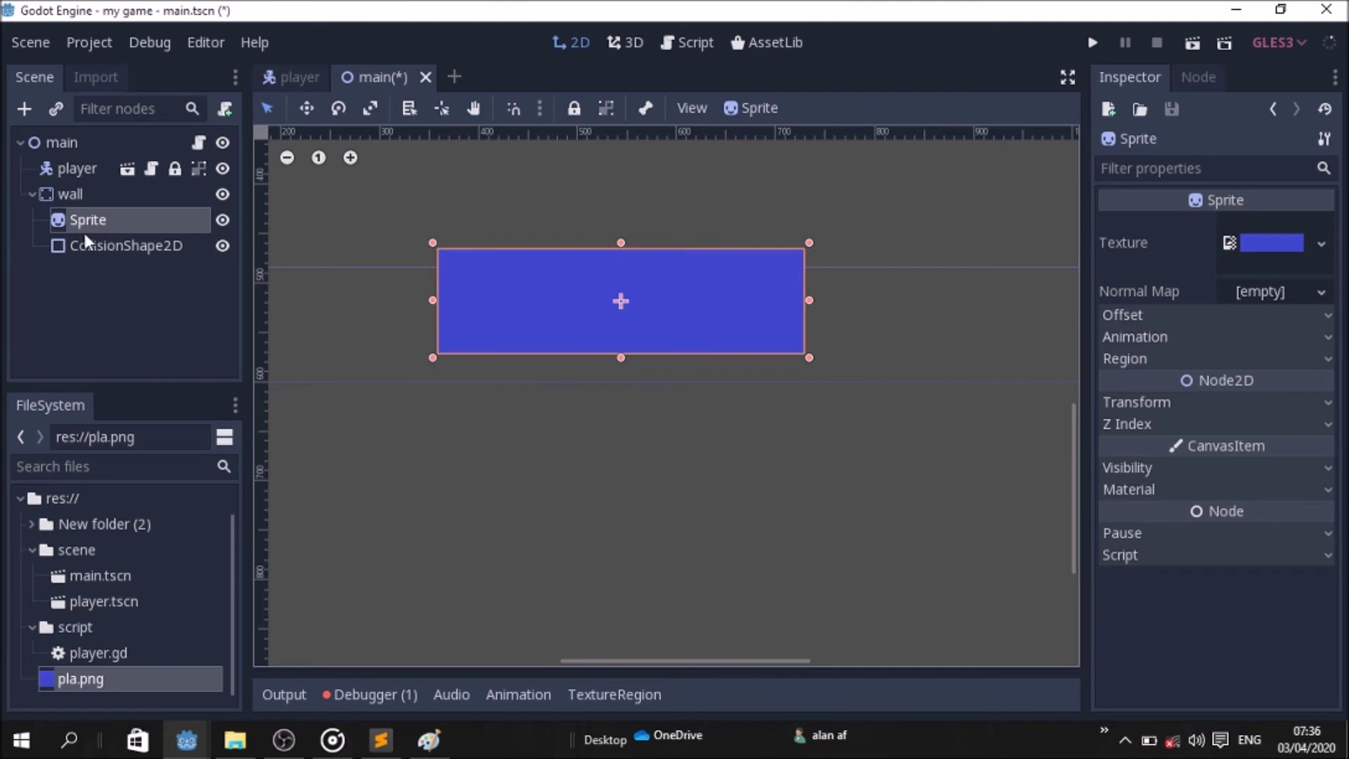
scroll(516, 314, "down", 3)
scroll(516, 315, "up", 5)
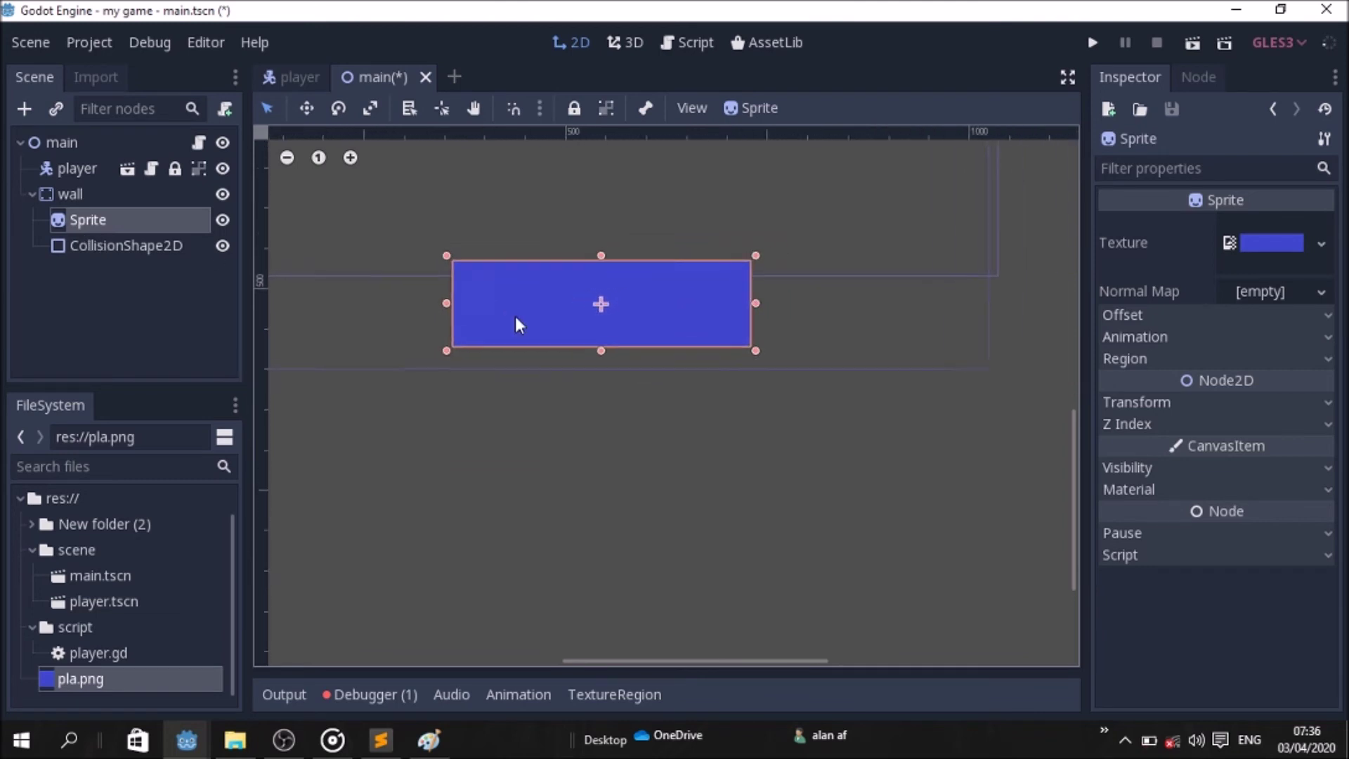
left_click(123, 251)
scroll(582, 291, "down", 7)
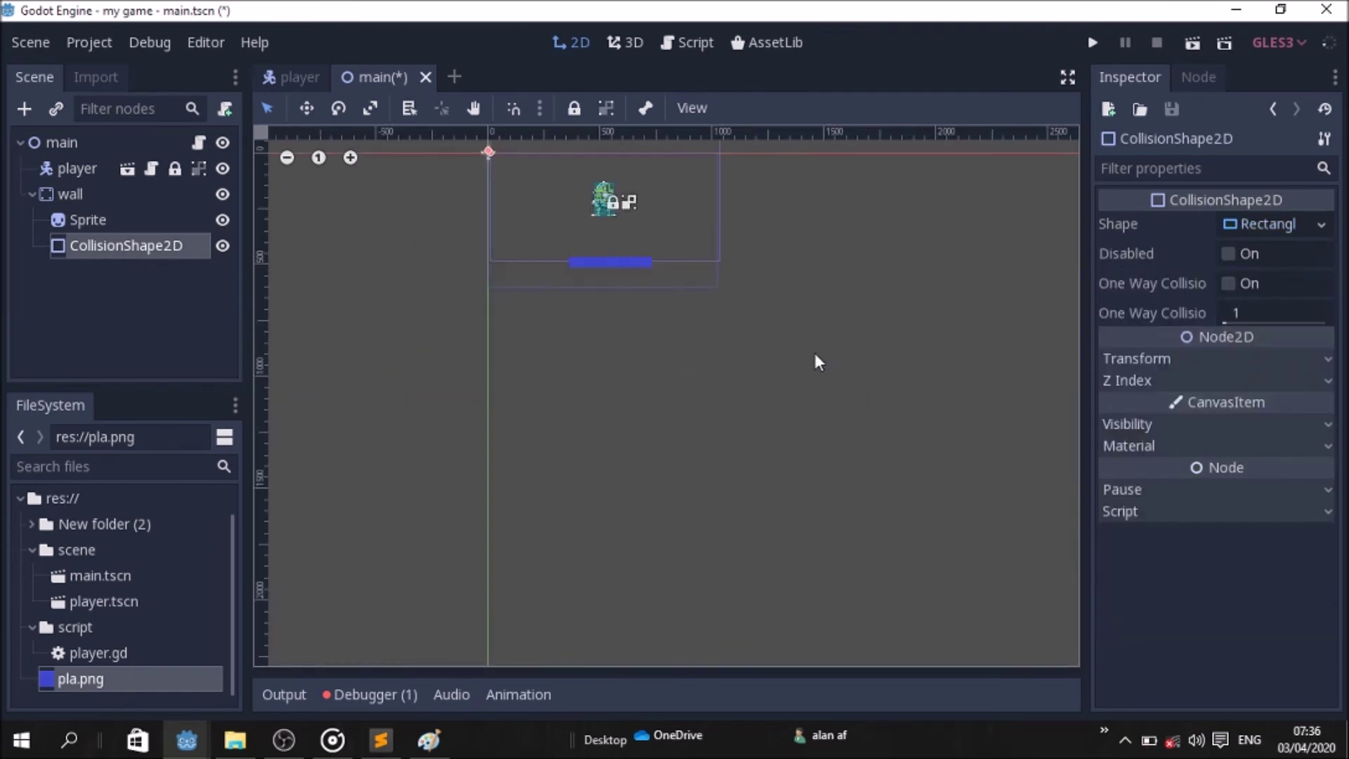
scroll(462, 172, "up", 8)
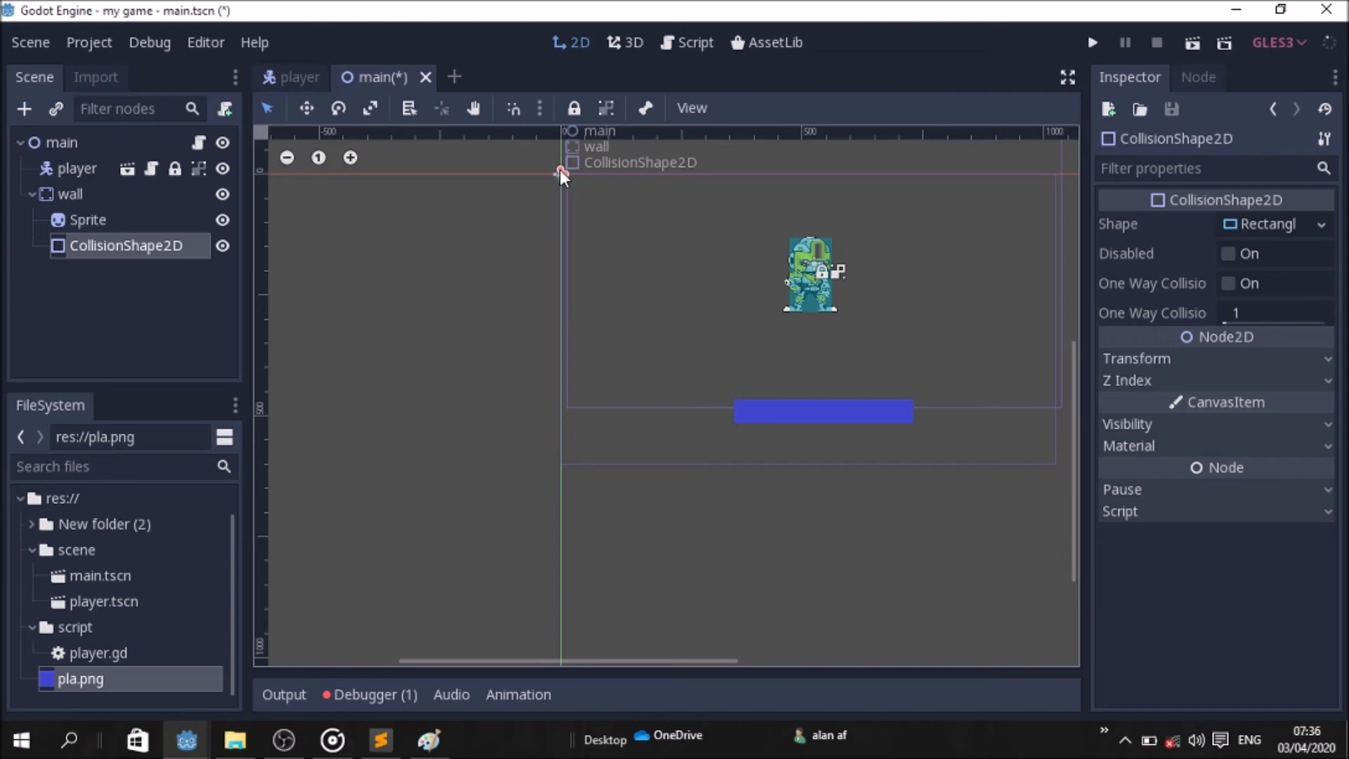
- Stretch the collision rectangle to the full height and width of the blue wall
left_click_drag(559, 170, 647, 234)
left_click_drag(563, 171, 822, 411)
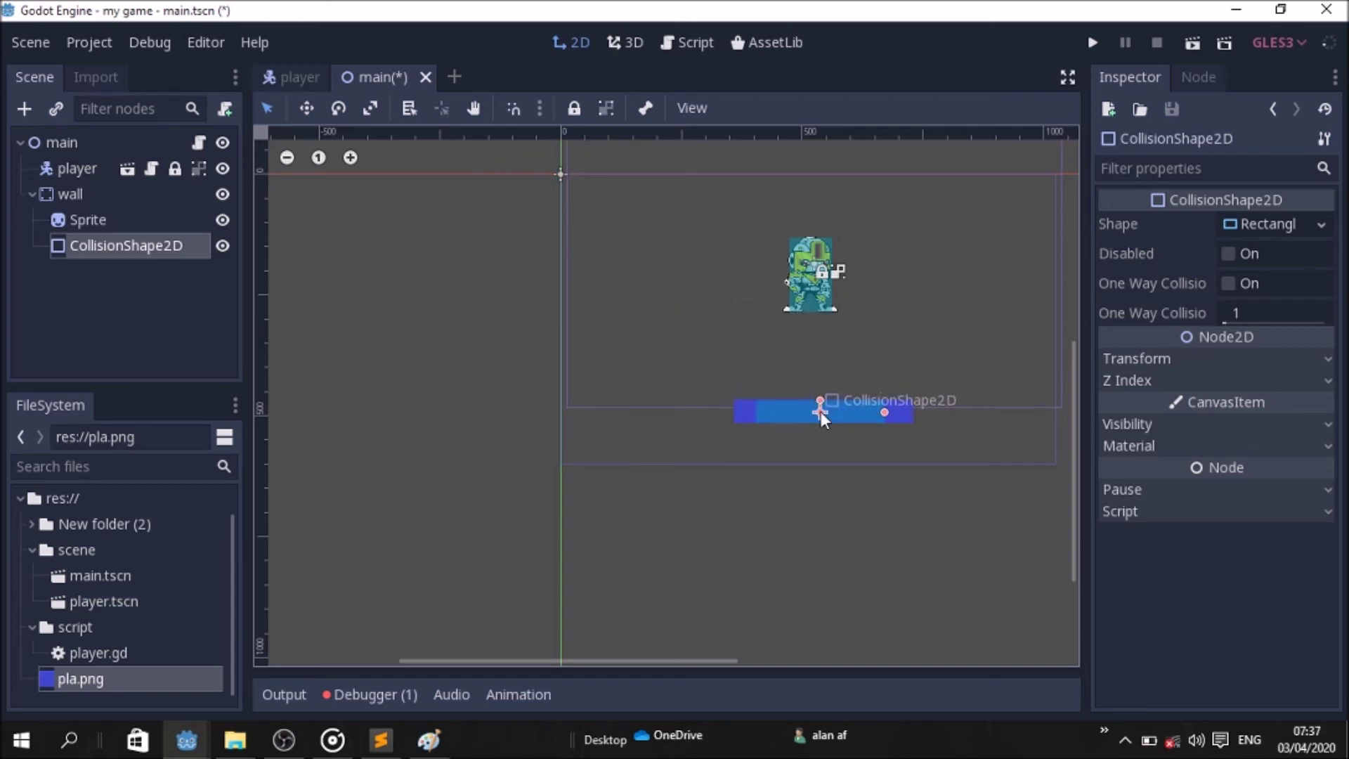
left_click_drag(883, 411, 904, 413)
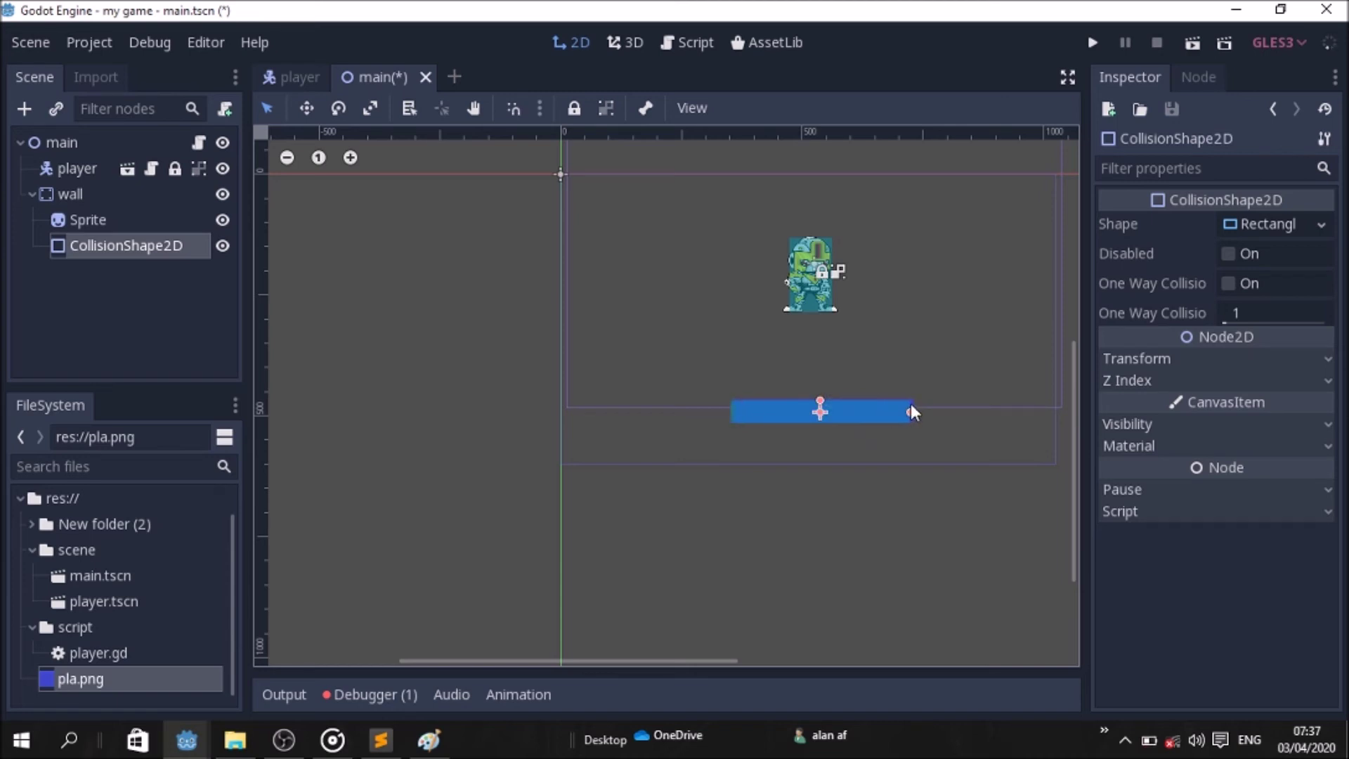
left_click_drag(820, 411, 824, 410)
- Group the wall's children, shift the whole wall slightly lower, collapse it, and save the main scene
left_click(68, 196)
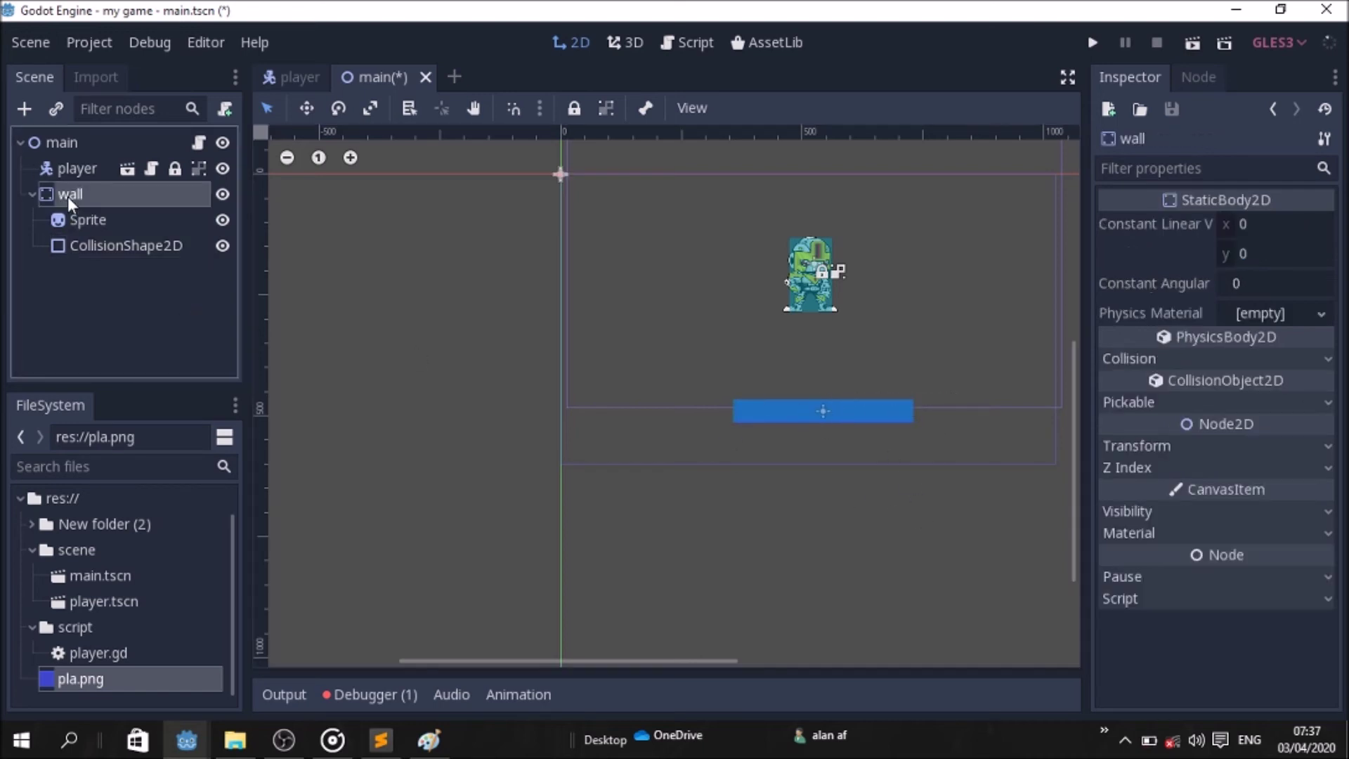
left_click(606, 109)
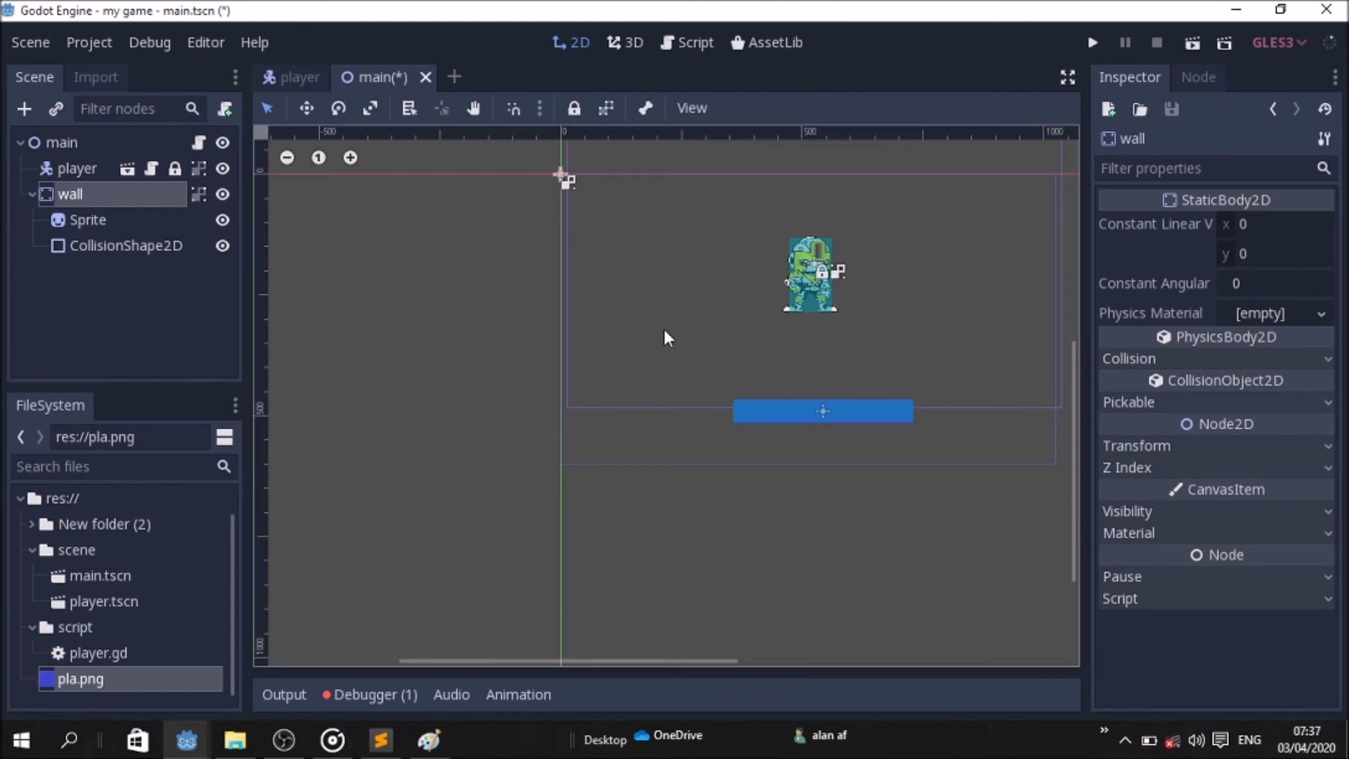
mouse_move(823, 412)
left_mouse_down()
mouse_move(698, 470)
mouse_move(777, 511)
mouse_move(791, 452)
mouse_move(822, 418)
left_mouse_up()
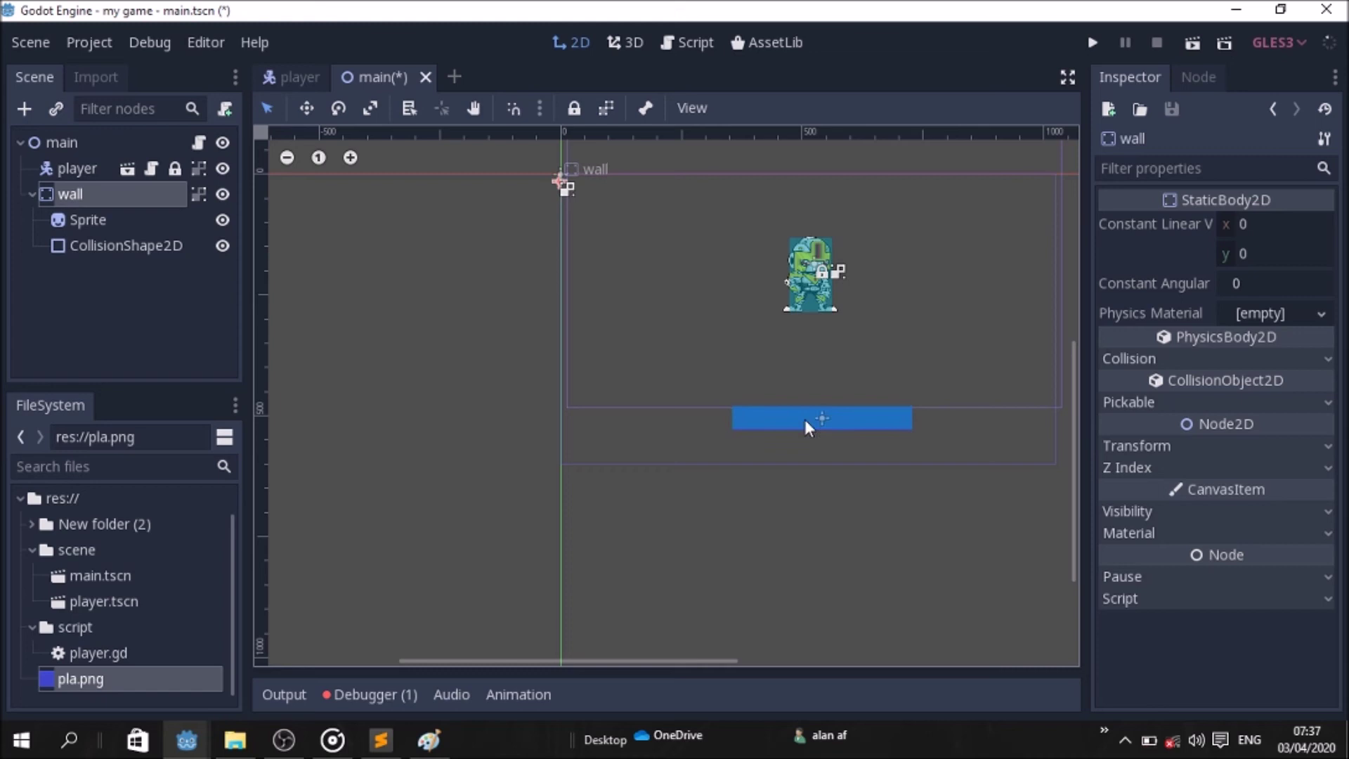
left_click(33, 196)
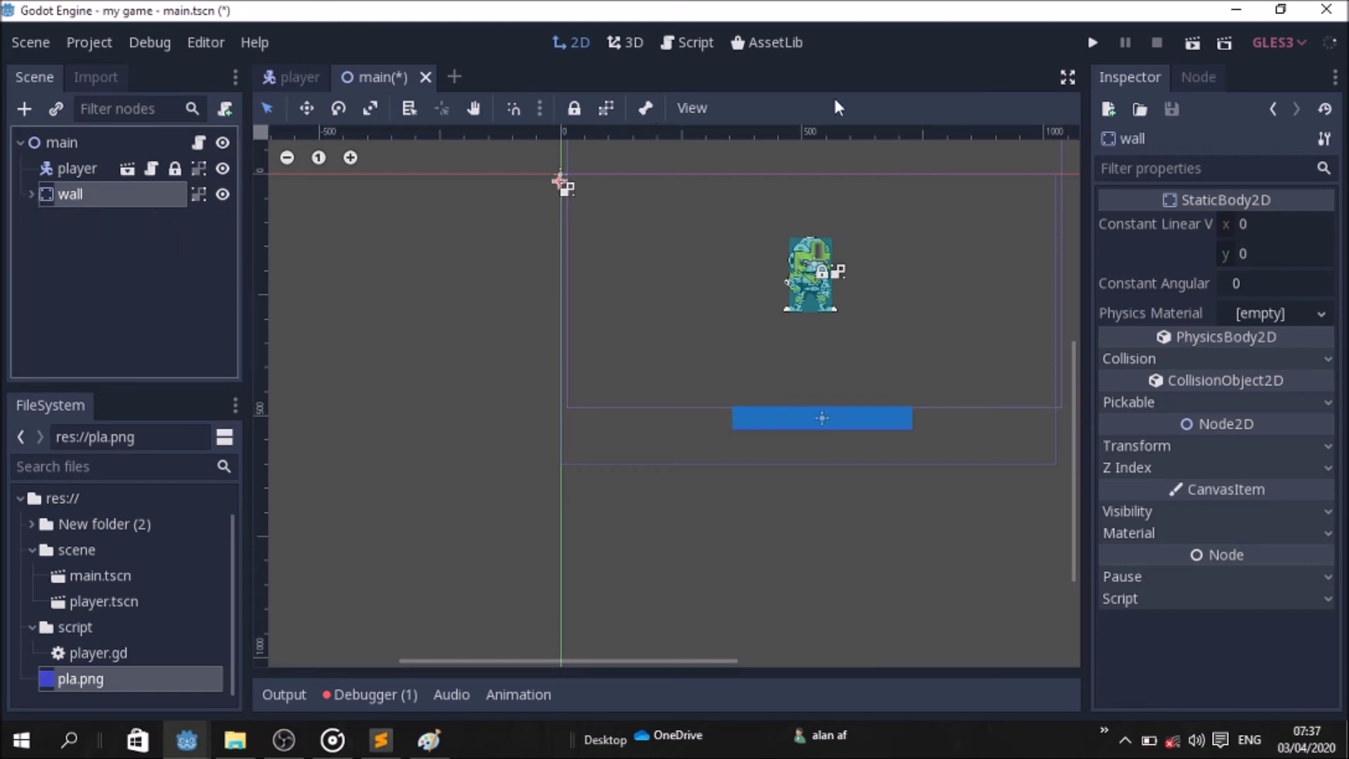
left_click(1094, 42)
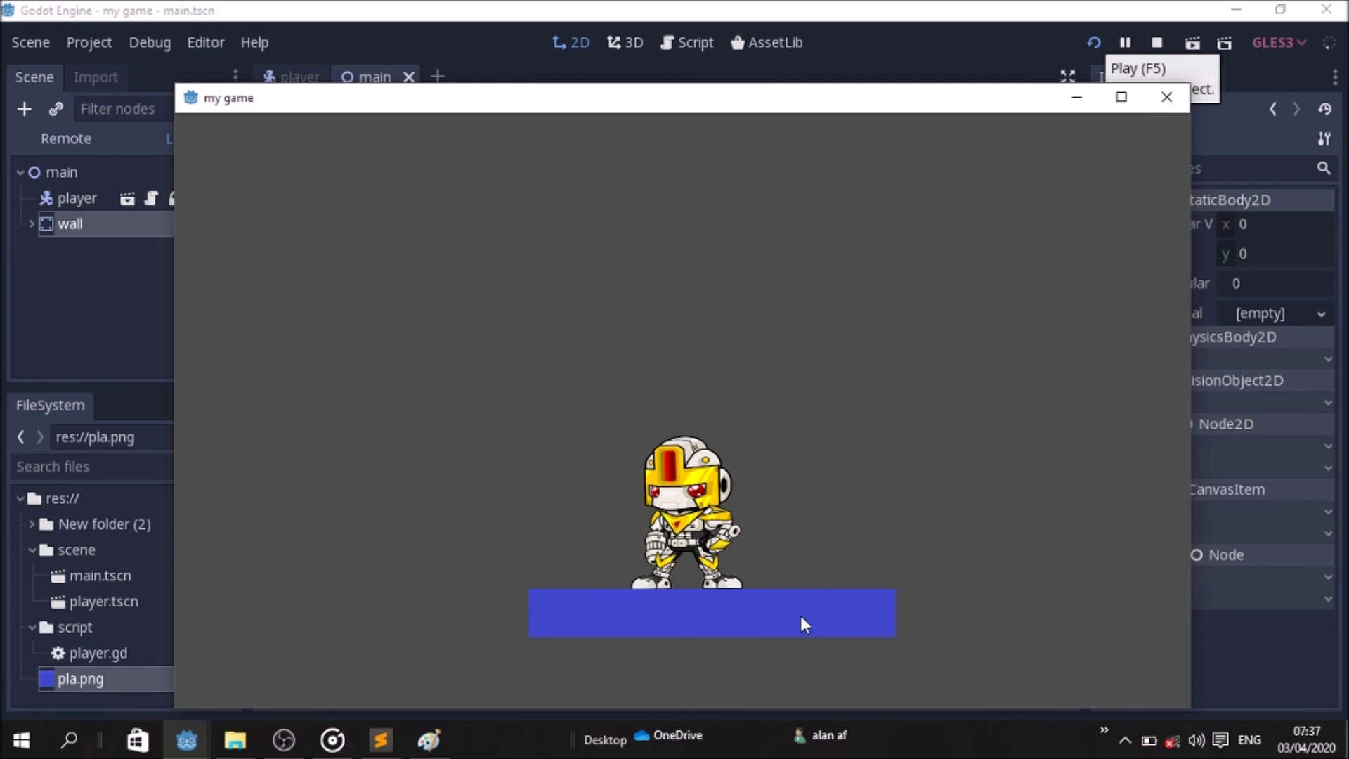
- Make the robot jump off the blue wall several times
key("Up")
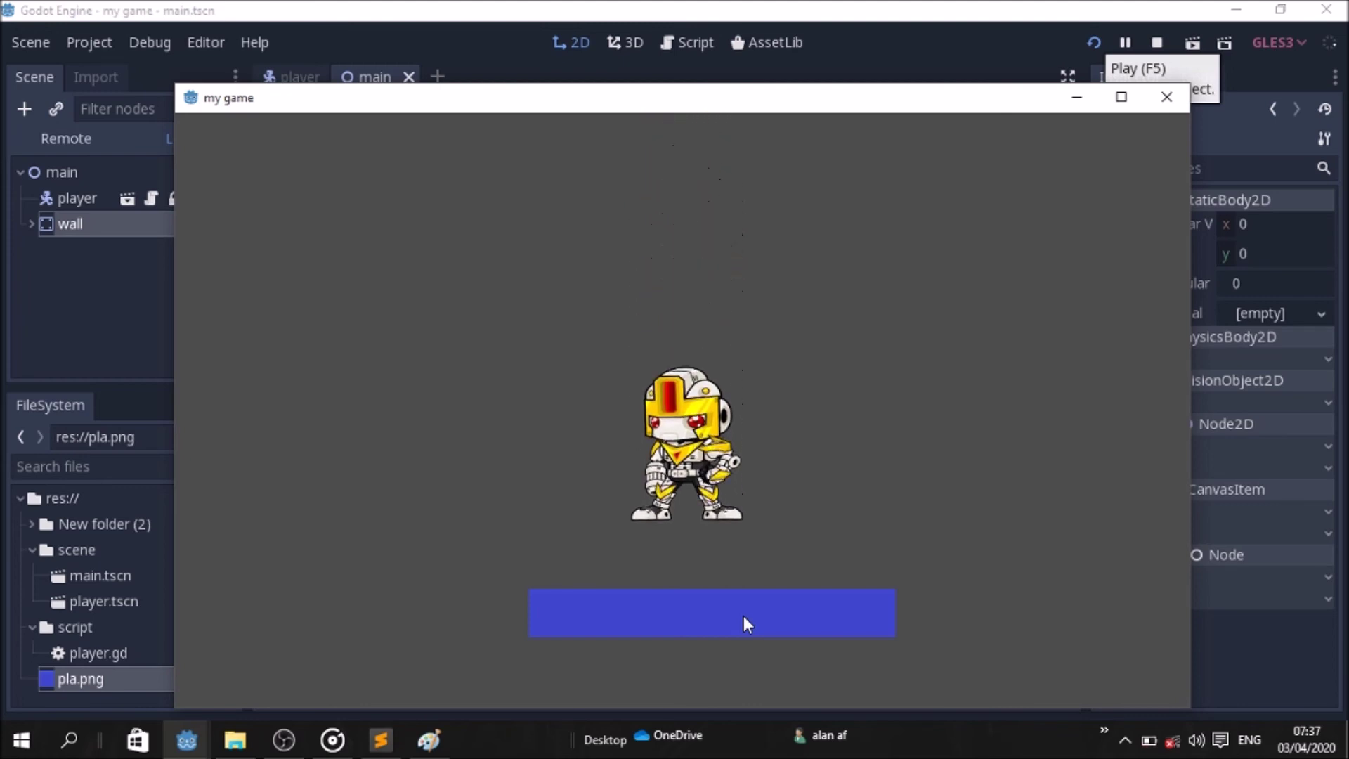
key("Up")
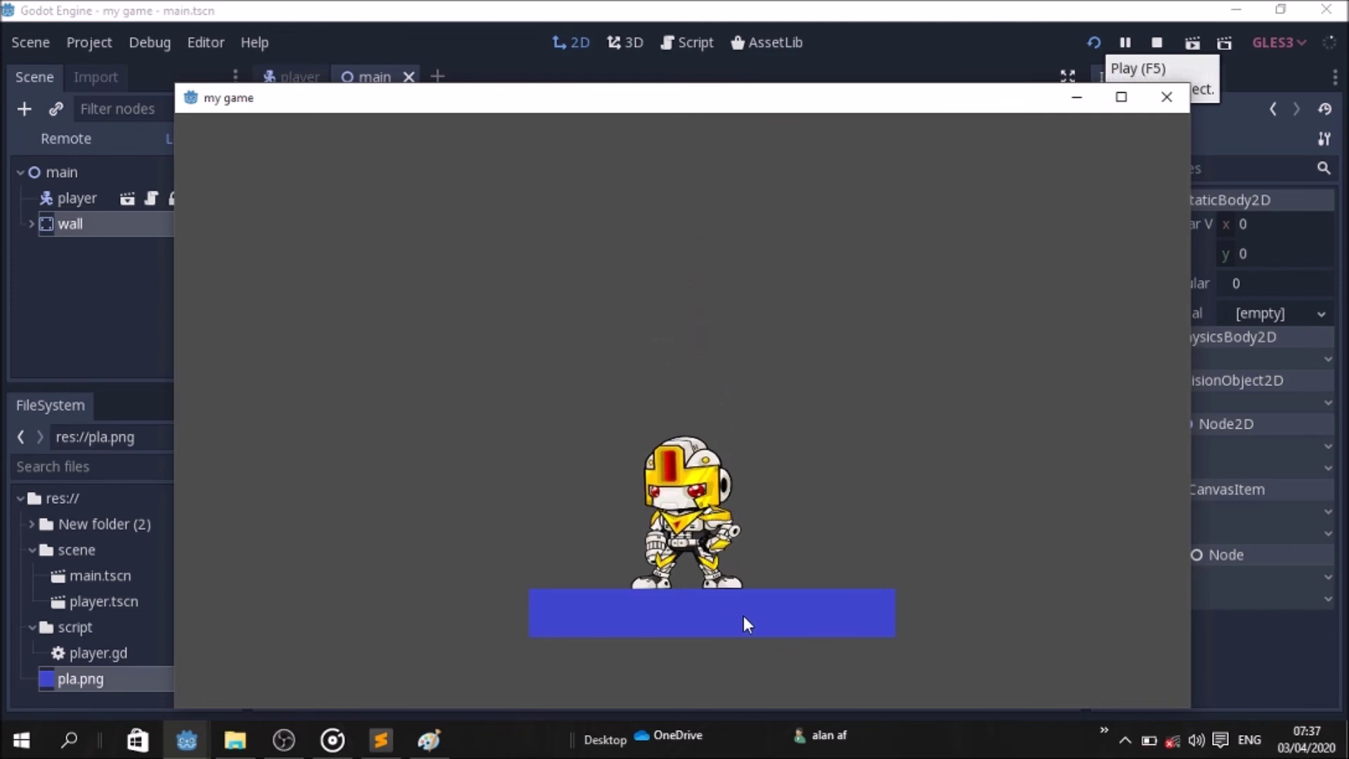
key("Up")
key("Up")
key("Up")
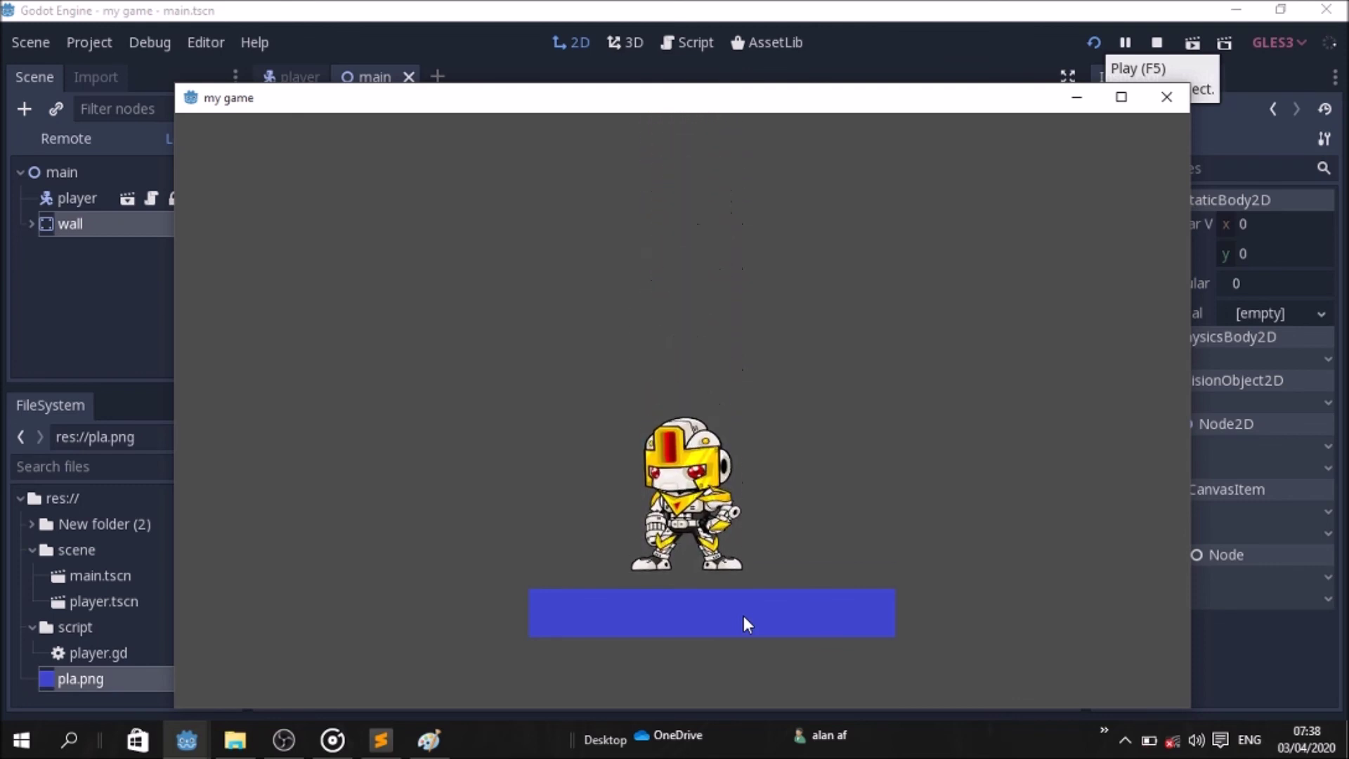
key("Up")
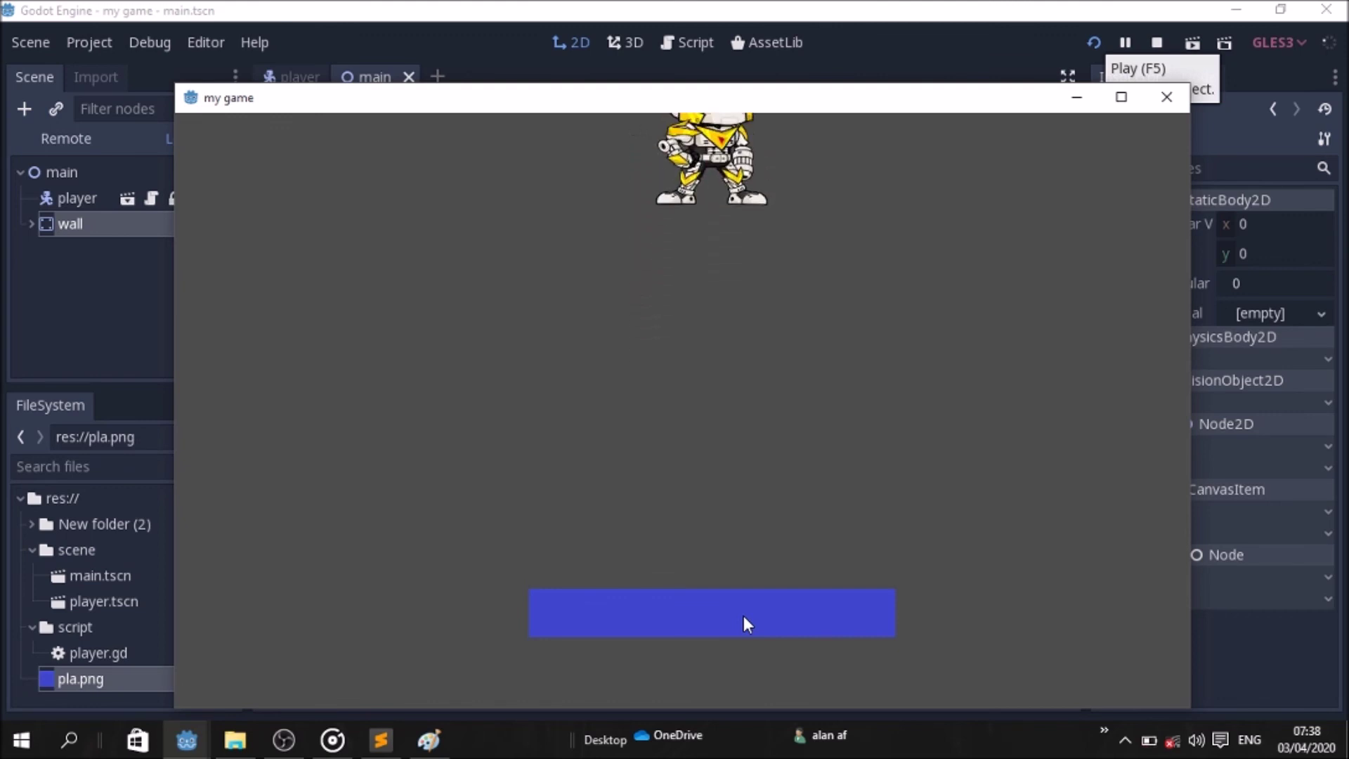
- Walk the robot back and forth along the wall, ending with a jump straight up
key("Right")
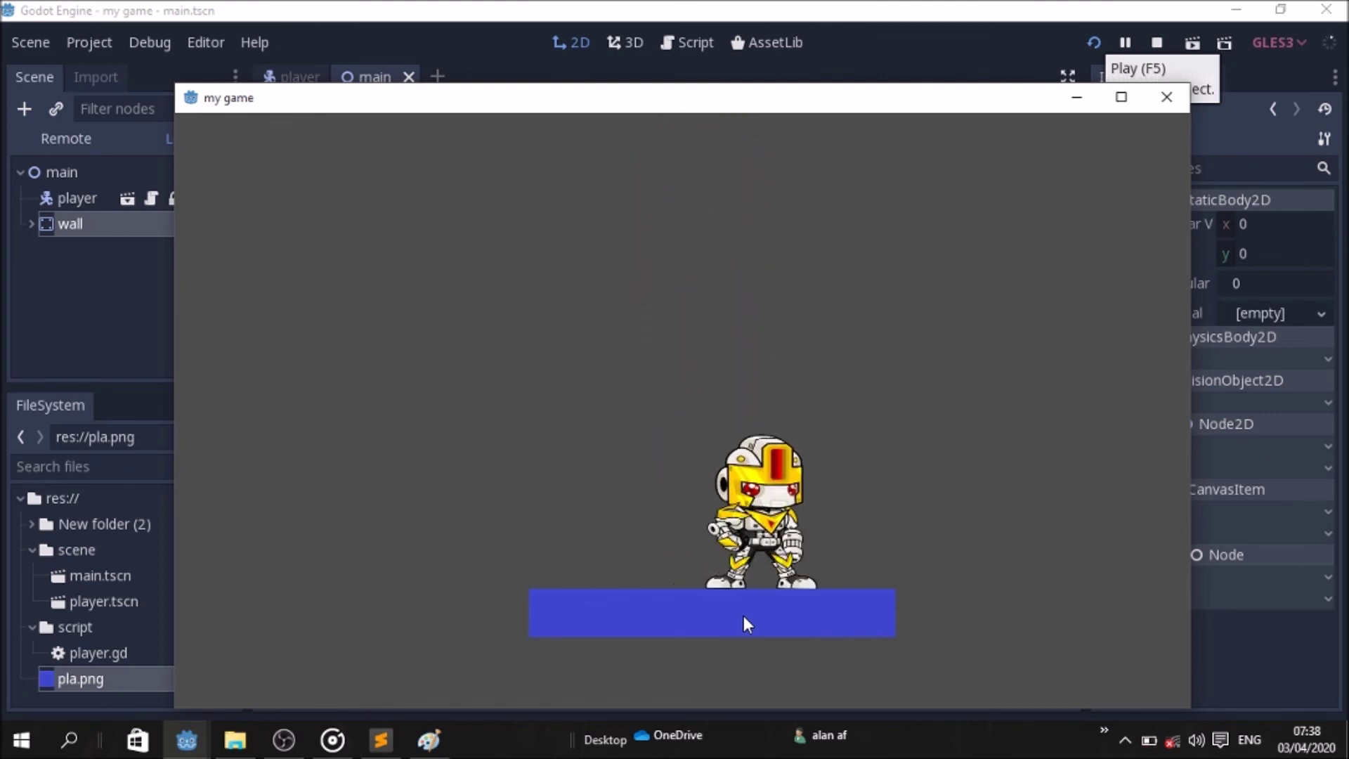
key("Left")
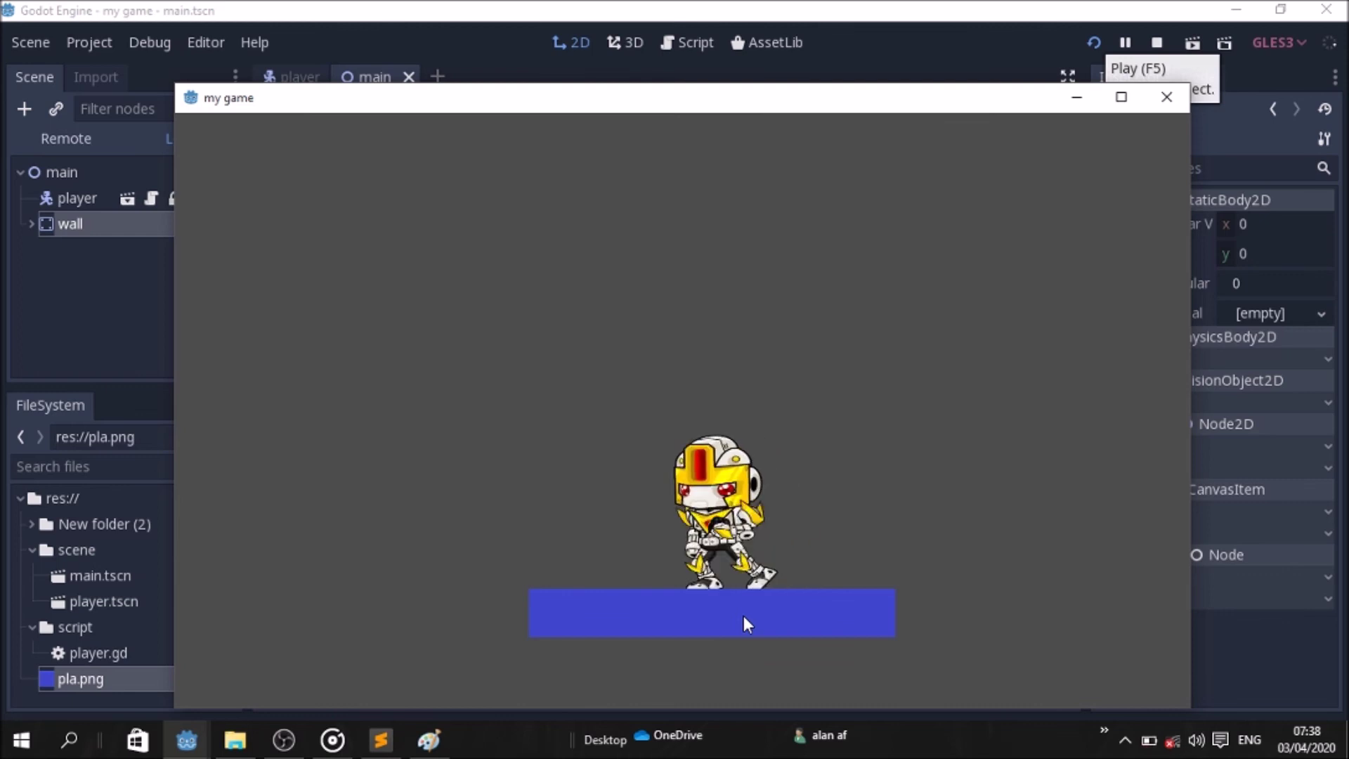
key("Right")
key("Left")
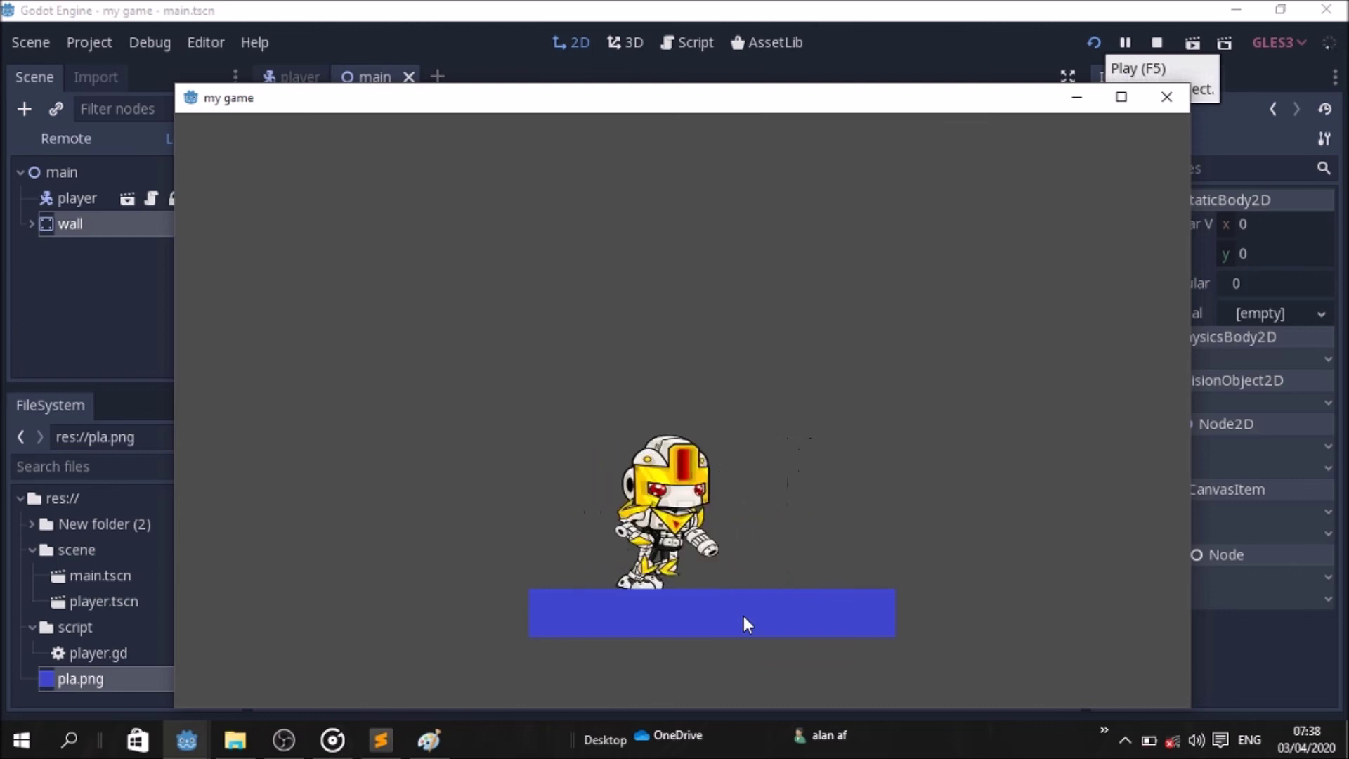
key("Right")
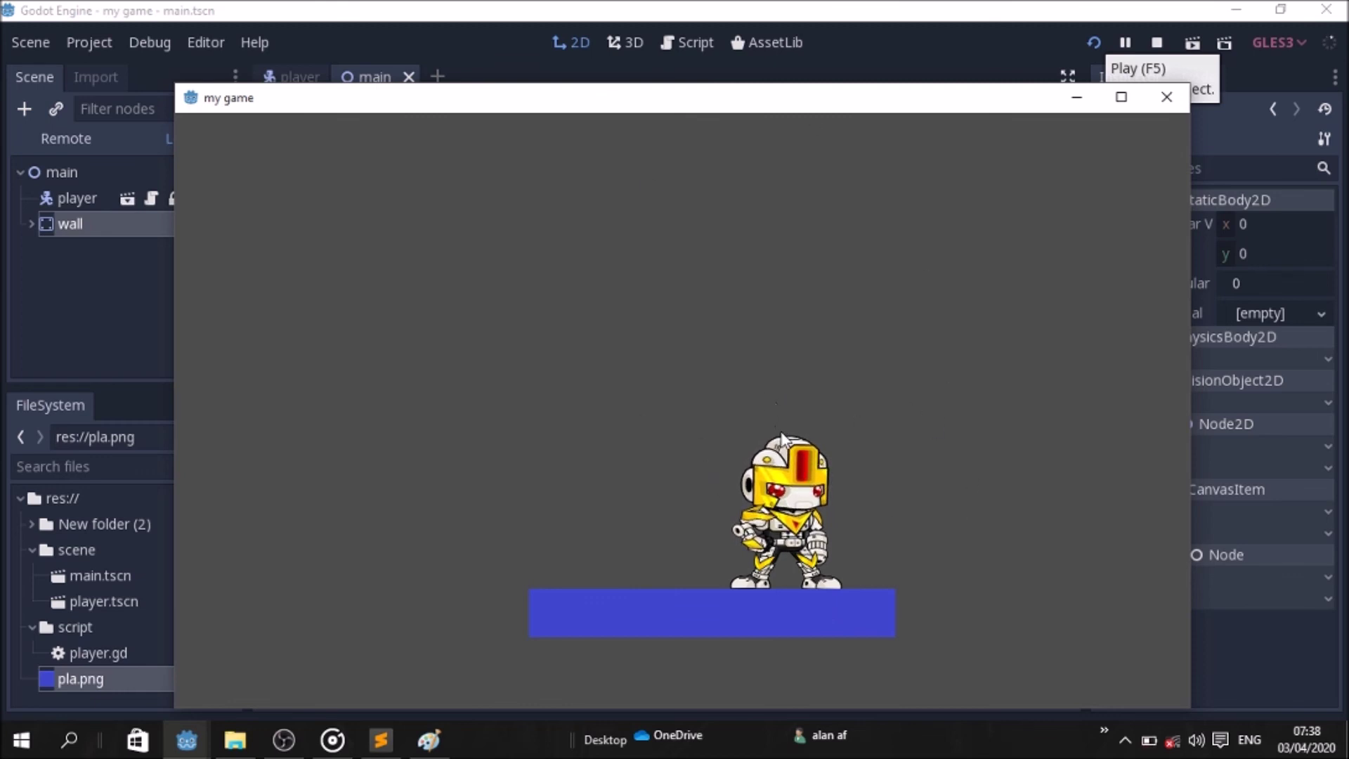
key("Left")
key("Right")
key("Left")
key("Right")
key("Right")
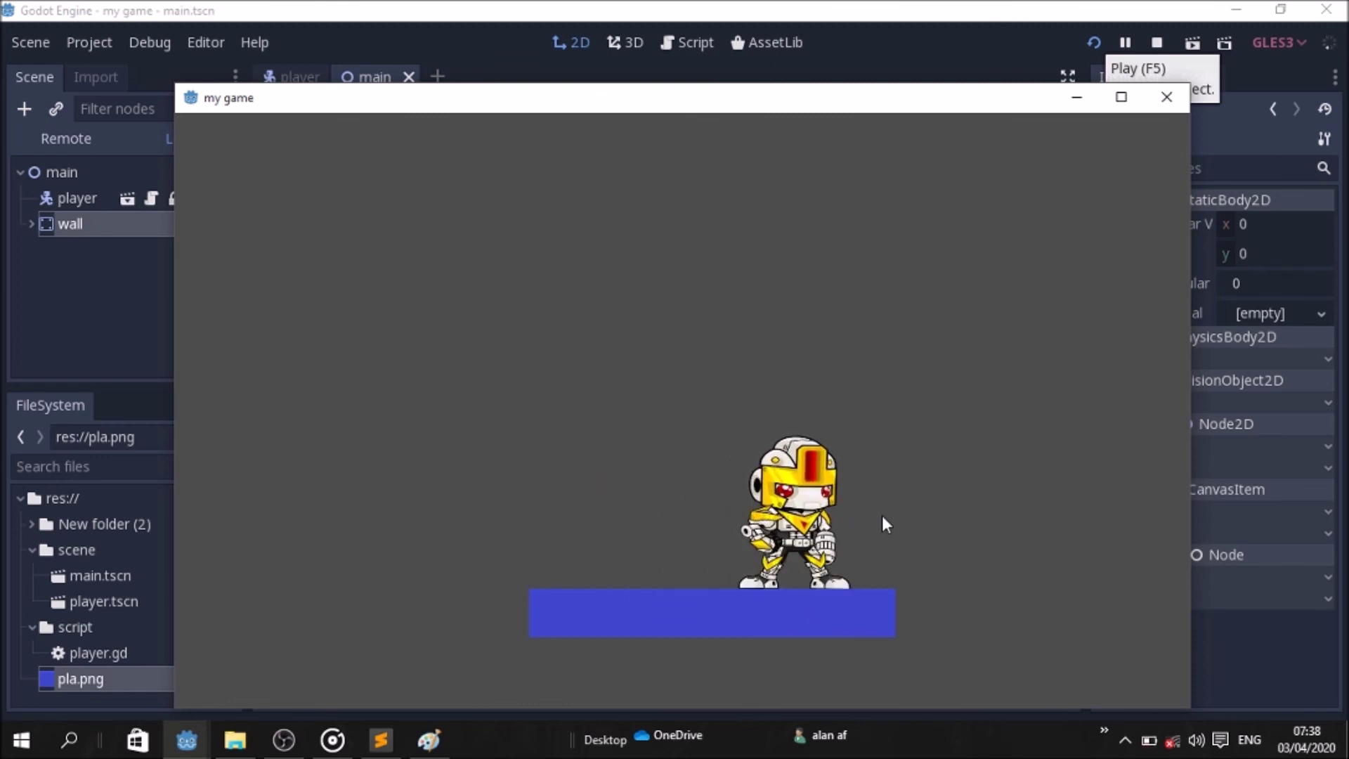
key("Left")
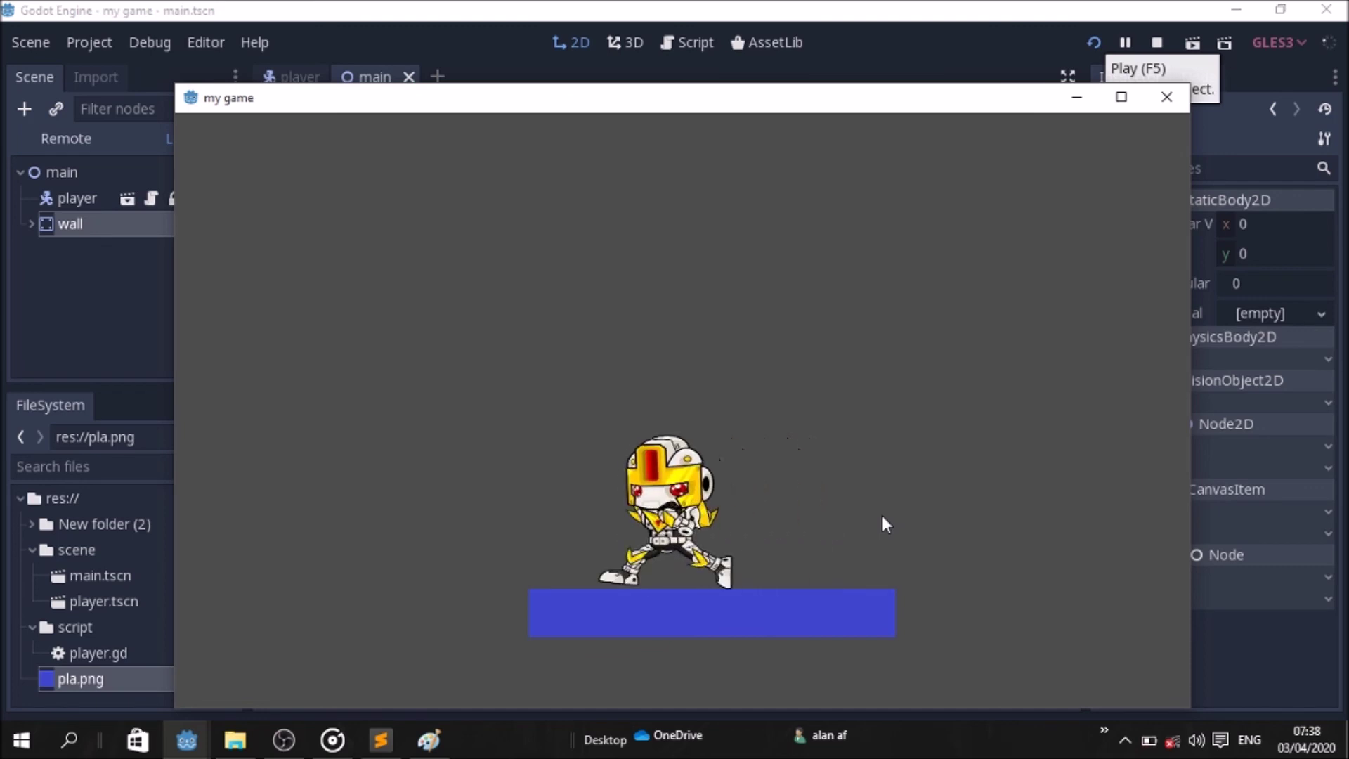
key("Right")
key("Left")
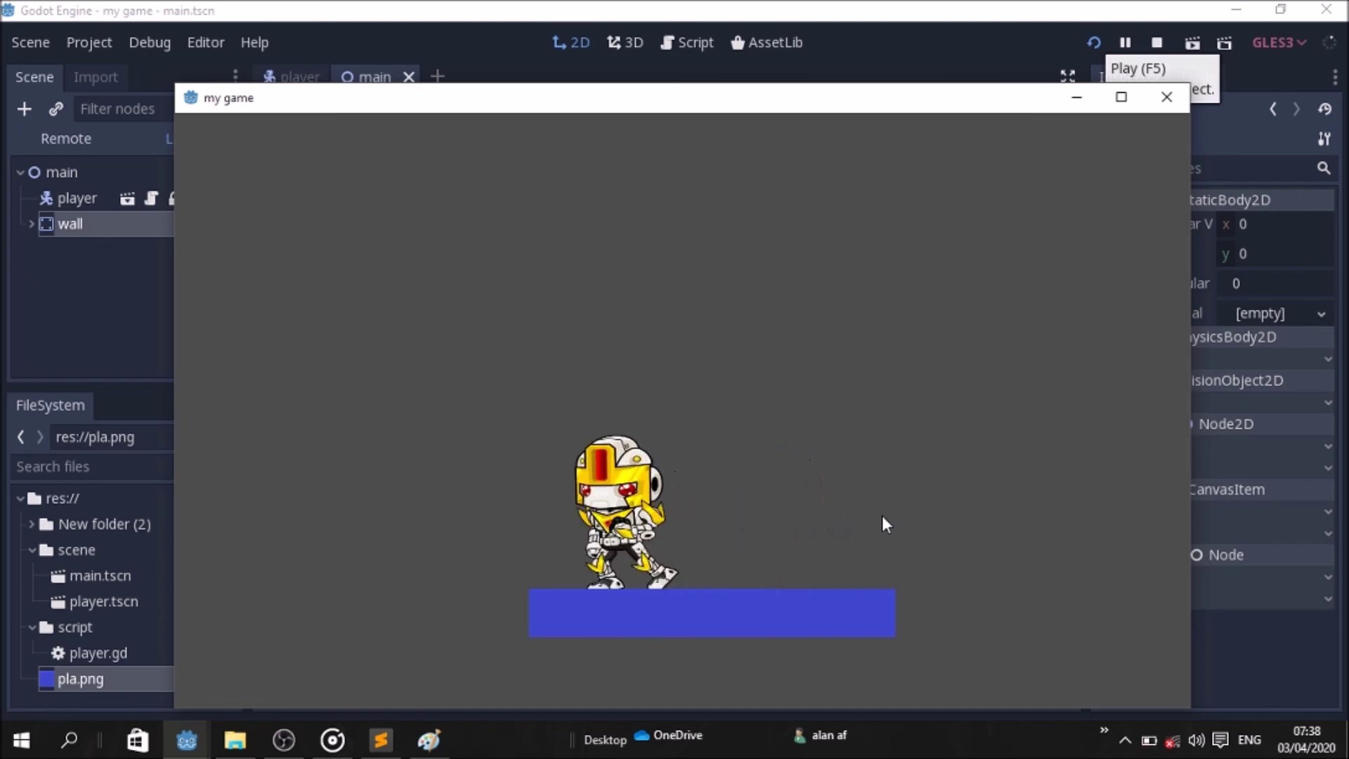
key("Right")
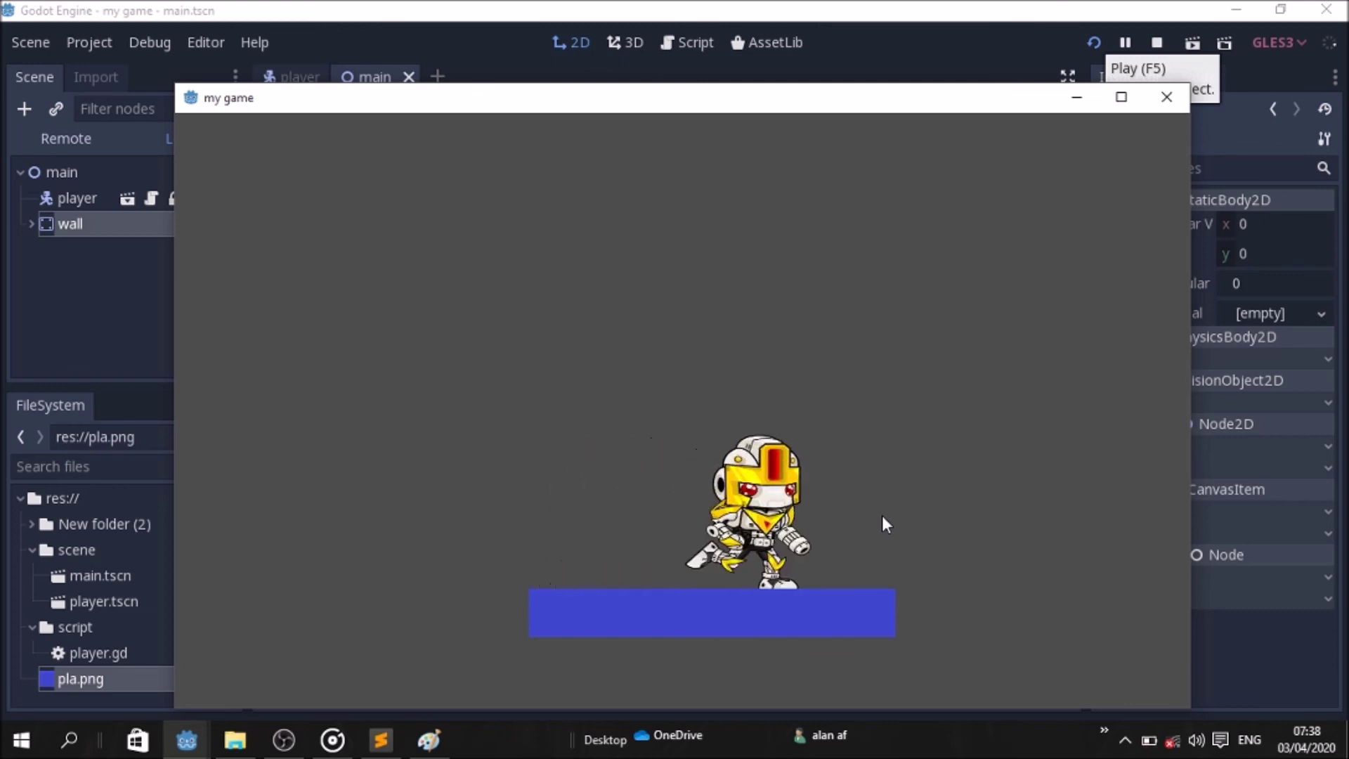
key("Right")
key("Left")
key("Right")
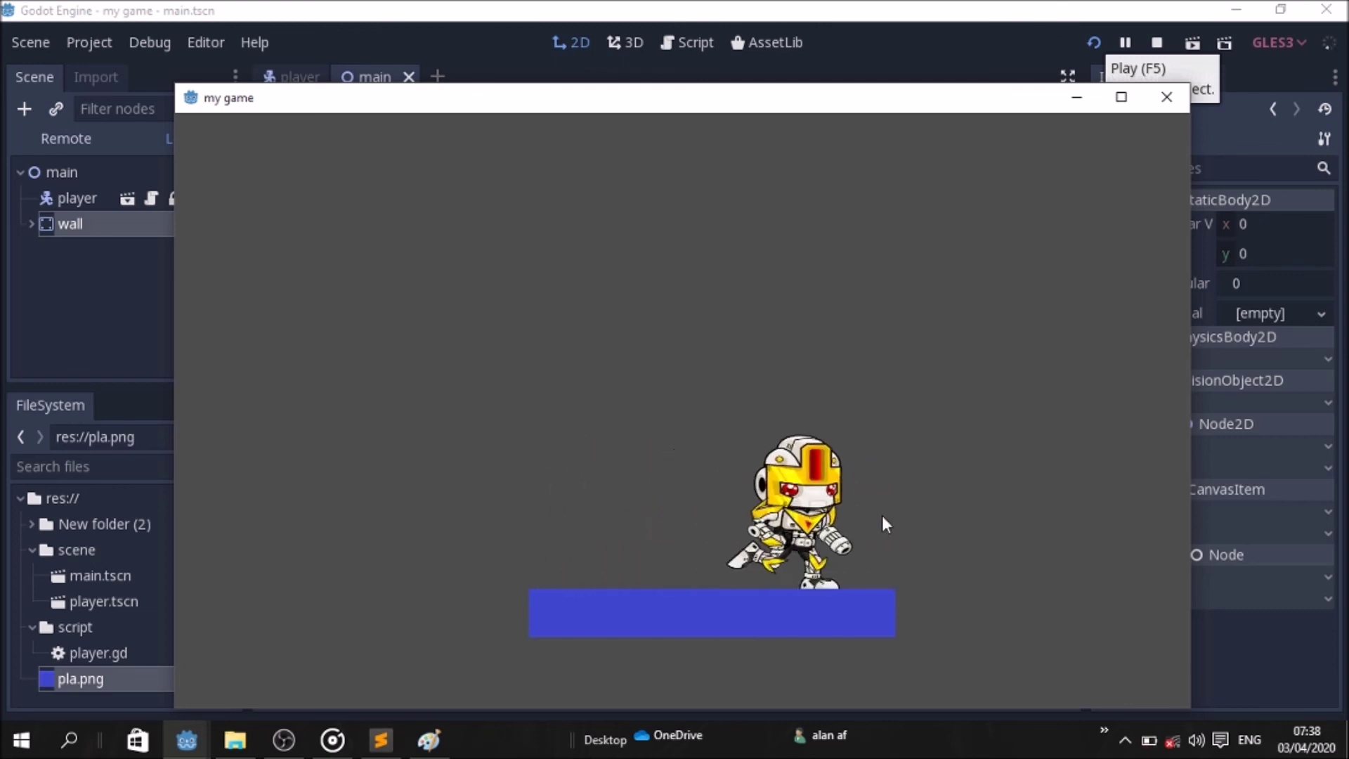
key("Up")
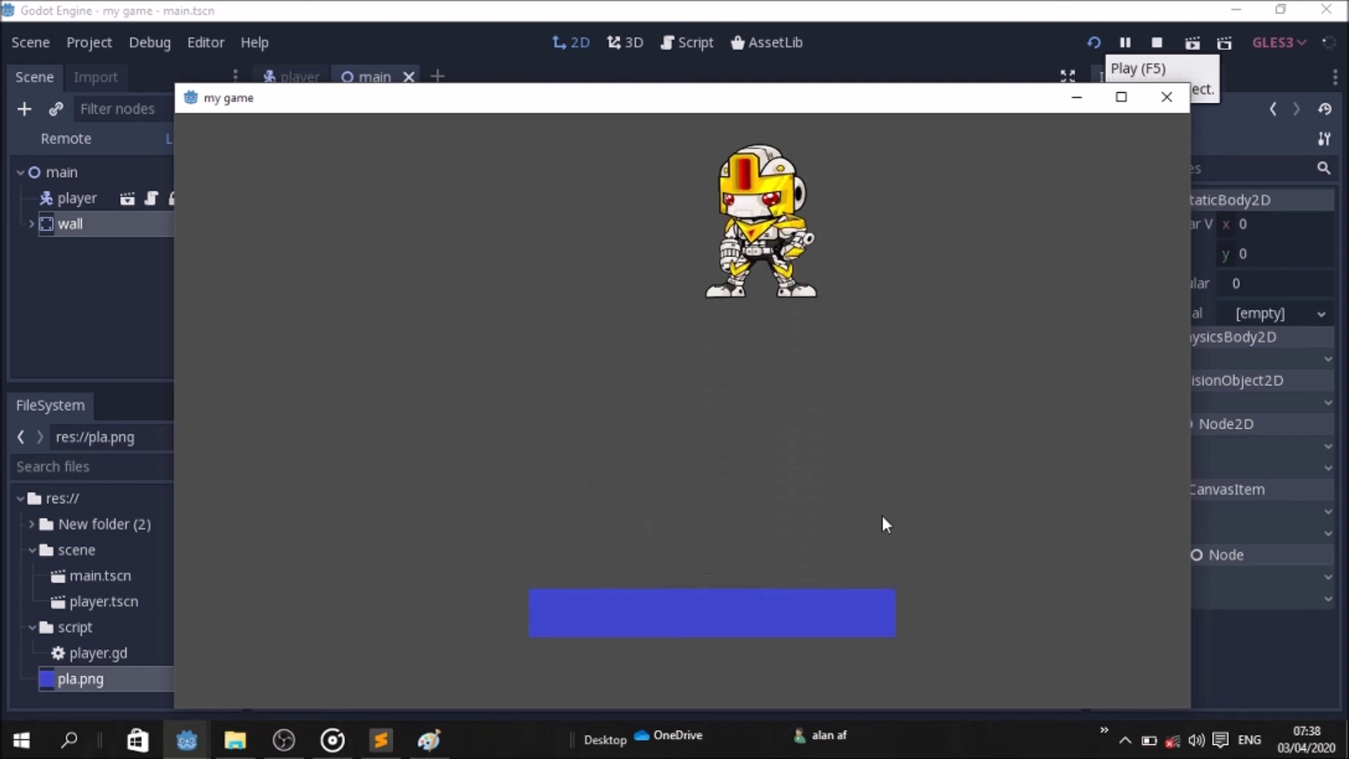
- Maximize the game window, then test jumping and walking left and right on the wall
left_click(1122, 96)
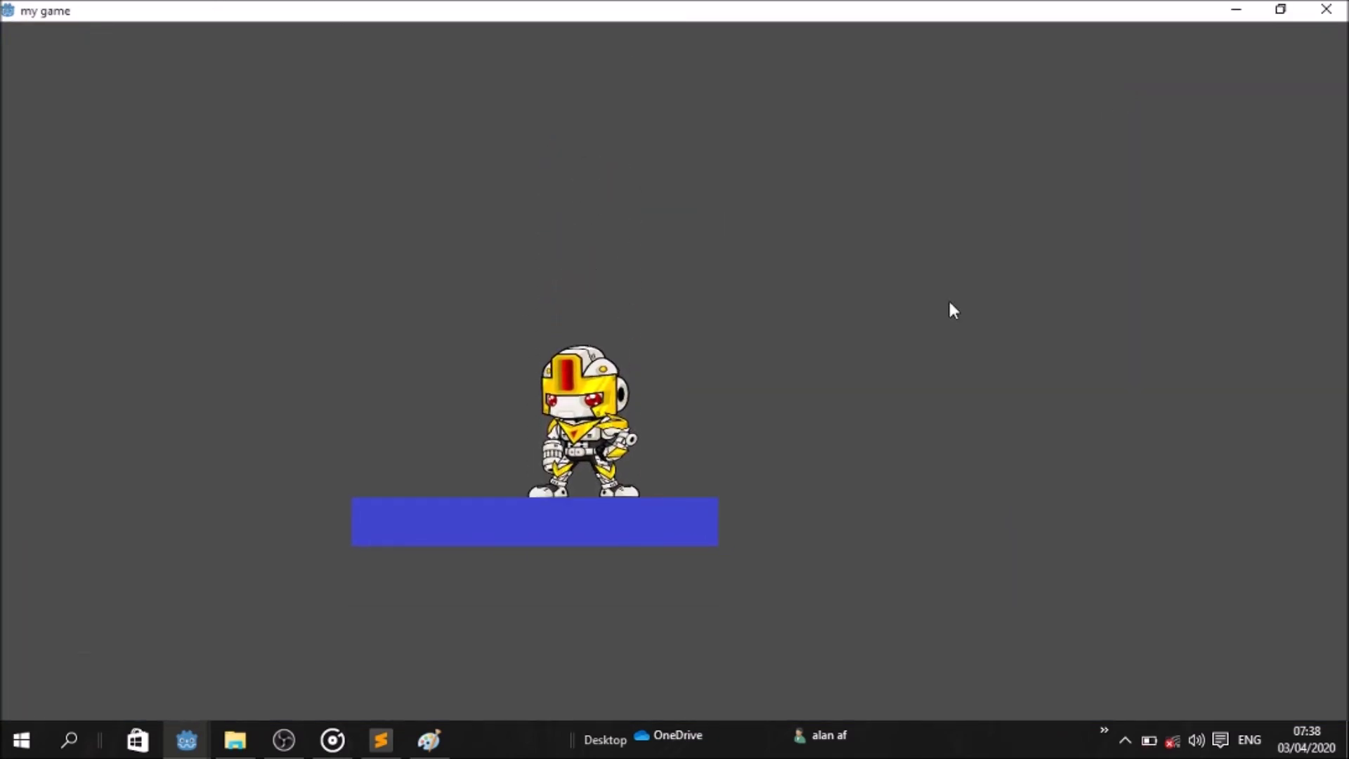
key("Up")
key("Left")
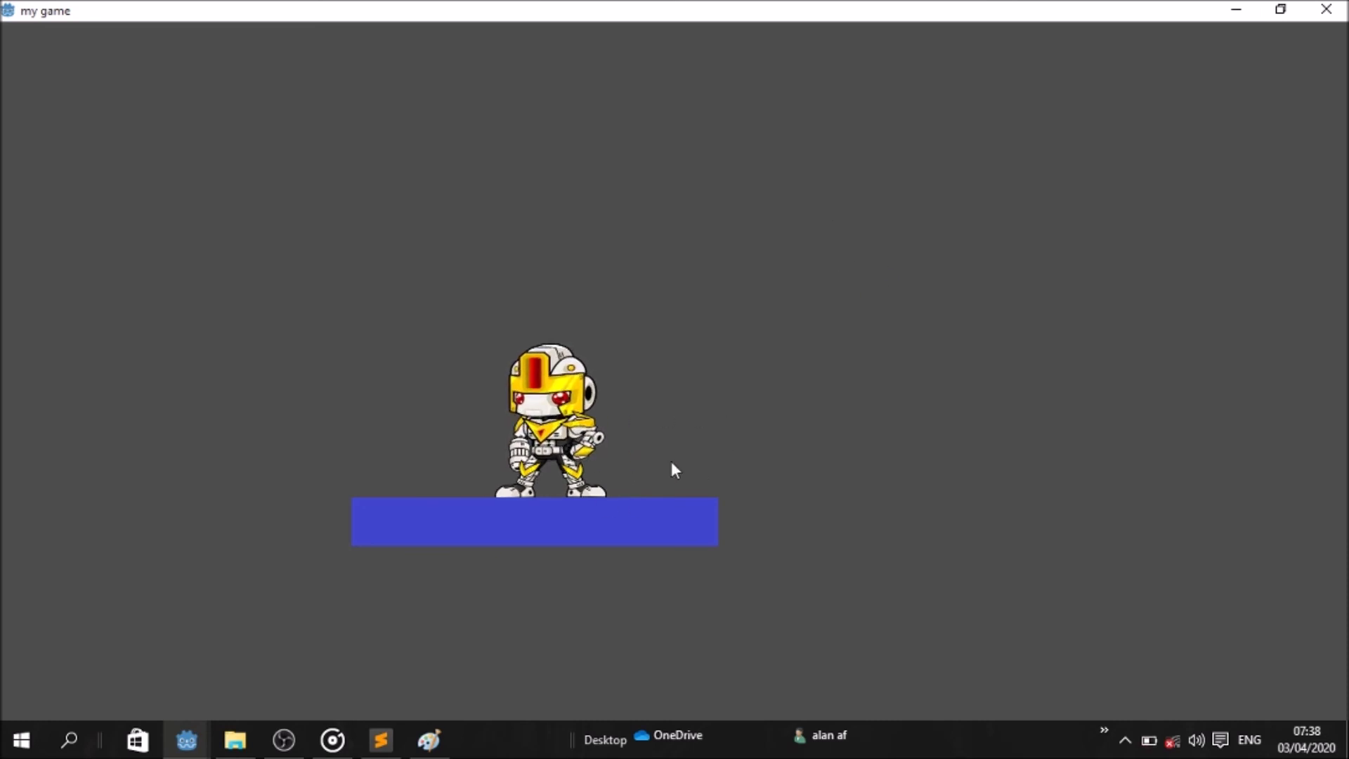
key("Left")
key("Right")
key("Left")
key("Right")
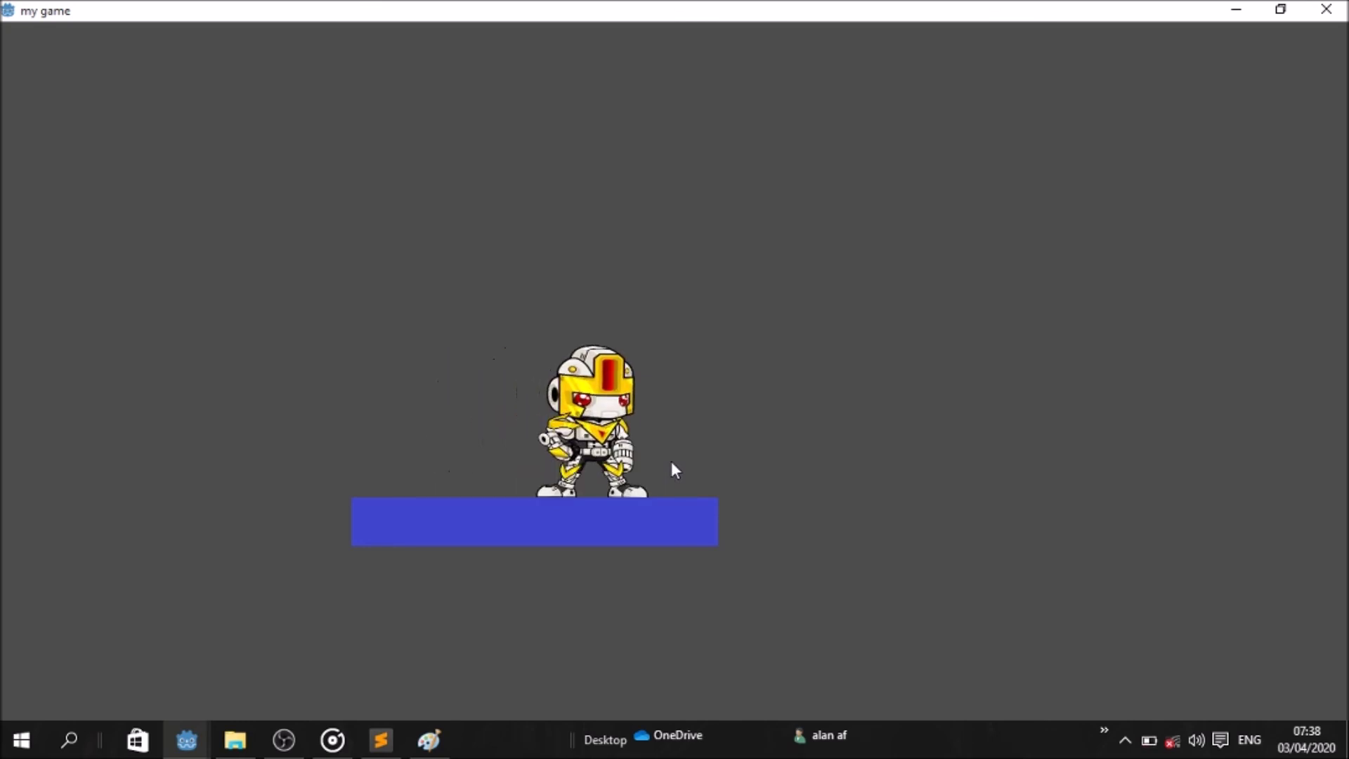
key("Left")
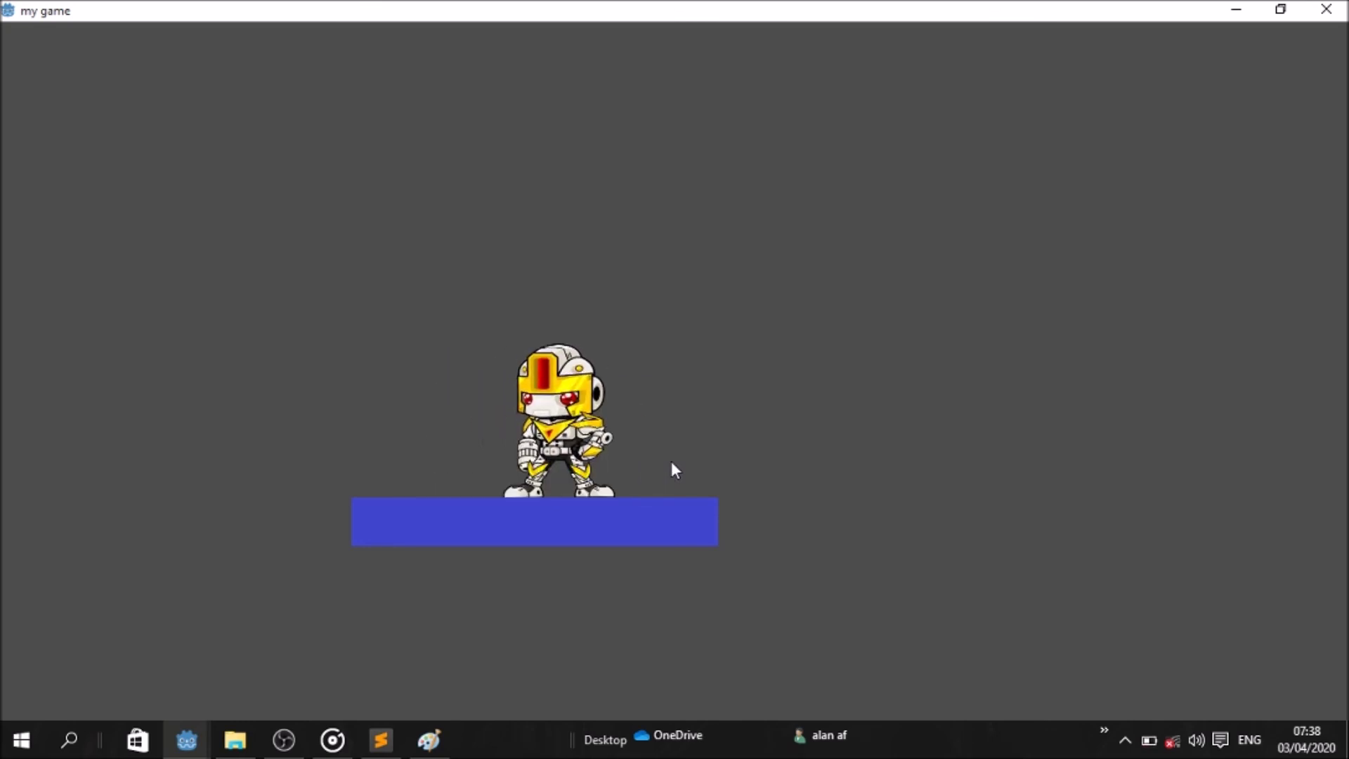